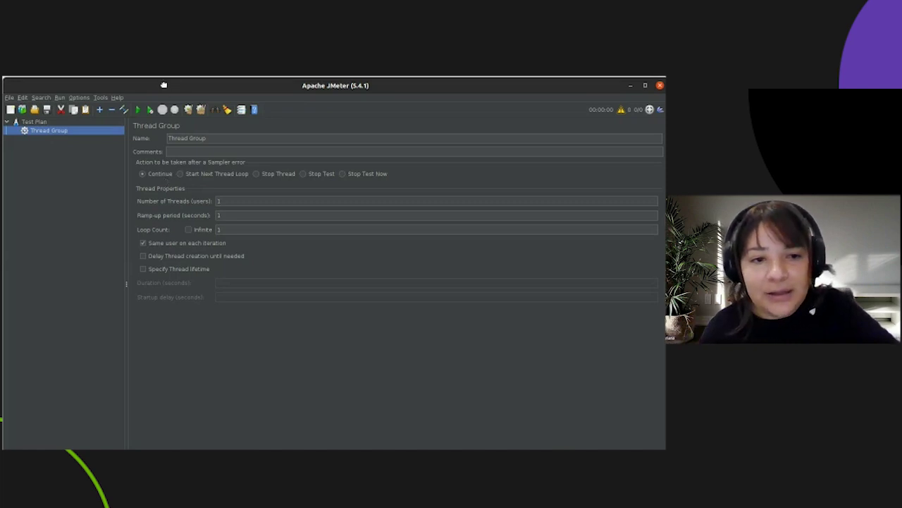
Add an HTTP Request sampler to the Thread Group
{"action": "left_click_drag", "start_coordinate": [164, 84], "coordinate": [161, 91]}
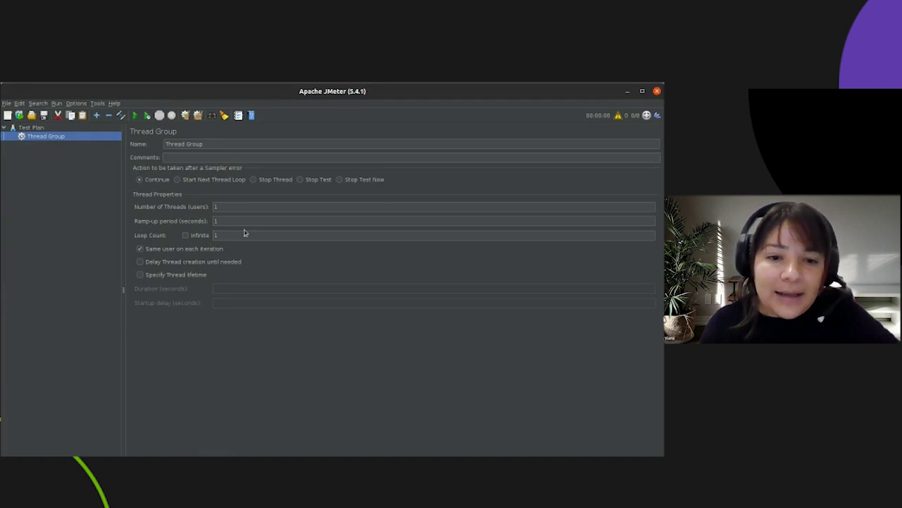
{"action": "right_click", "coordinate": [67, 138]}
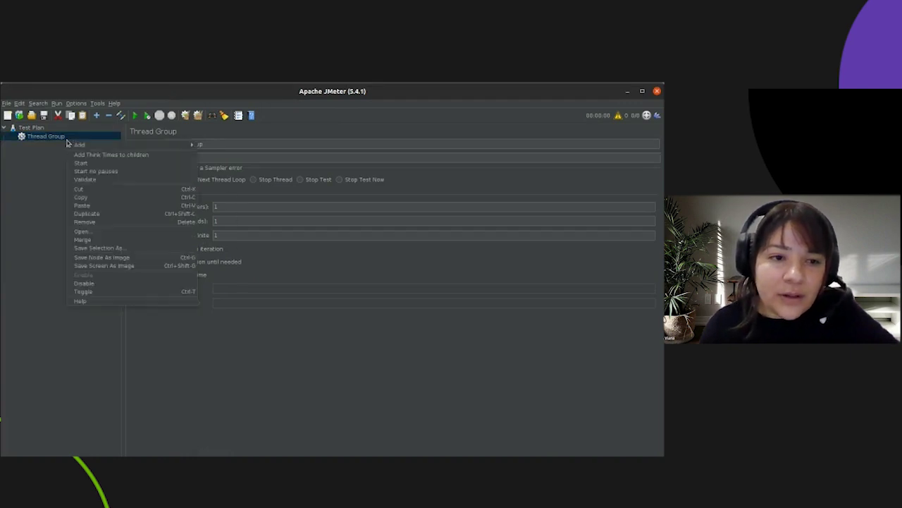
{"action": "key", "text": "Escape"}
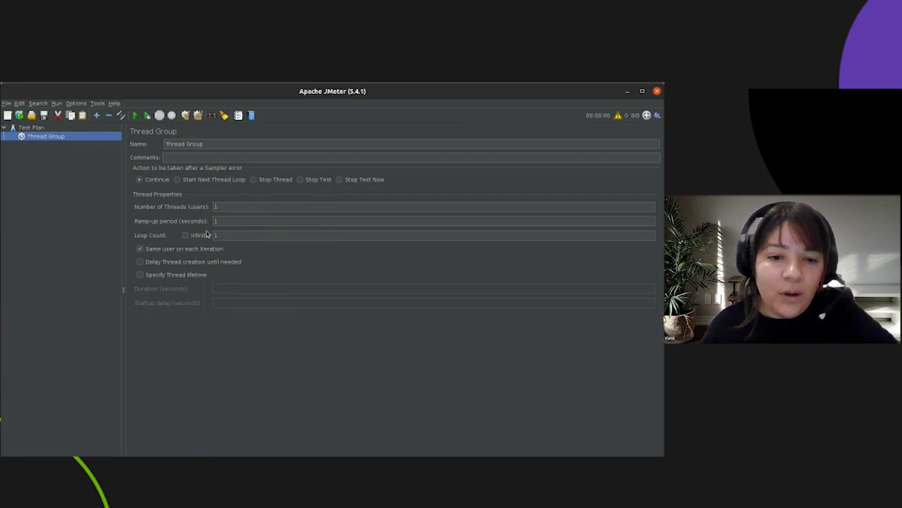
{"action": "right_click", "coordinate": [90, 136]}
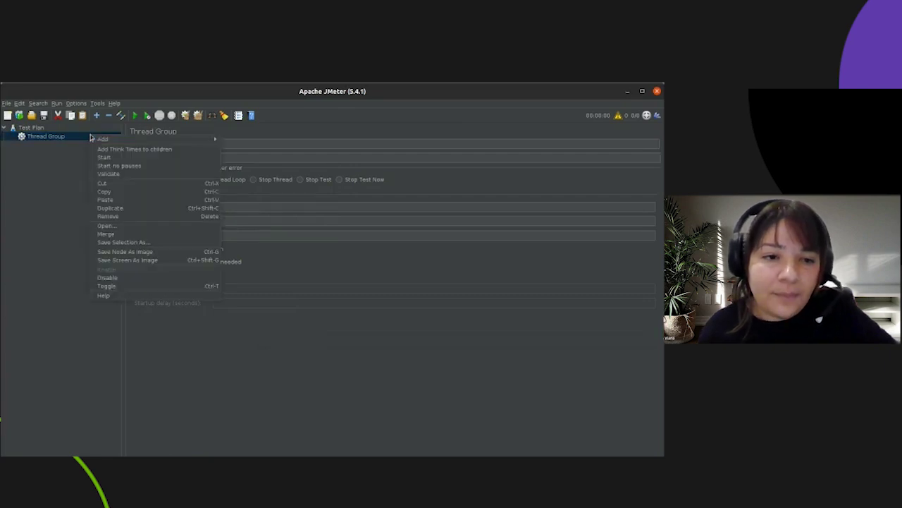
{"action": "mouse_move", "coordinate": [136, 141]}
{"action": "mouse_move", "coordinate": [240, 141]}
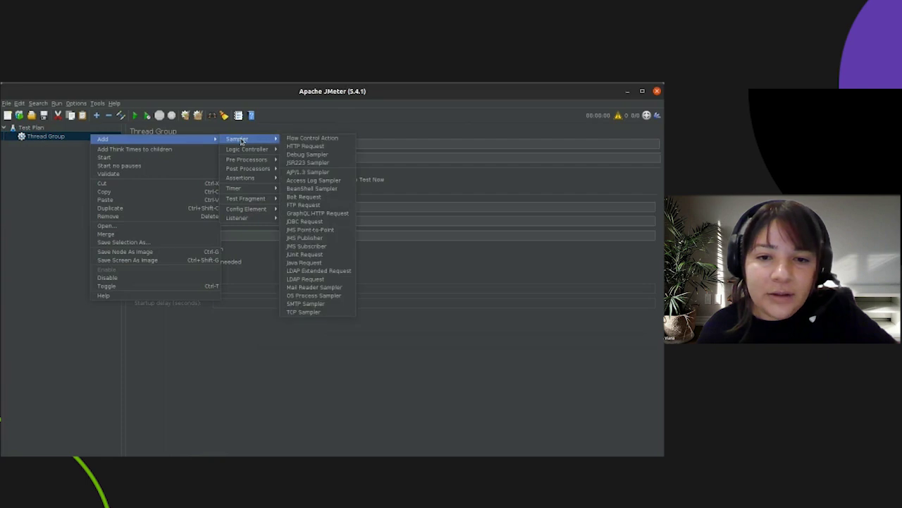
{"action": "left_click", "coordinate": [296, 147]}
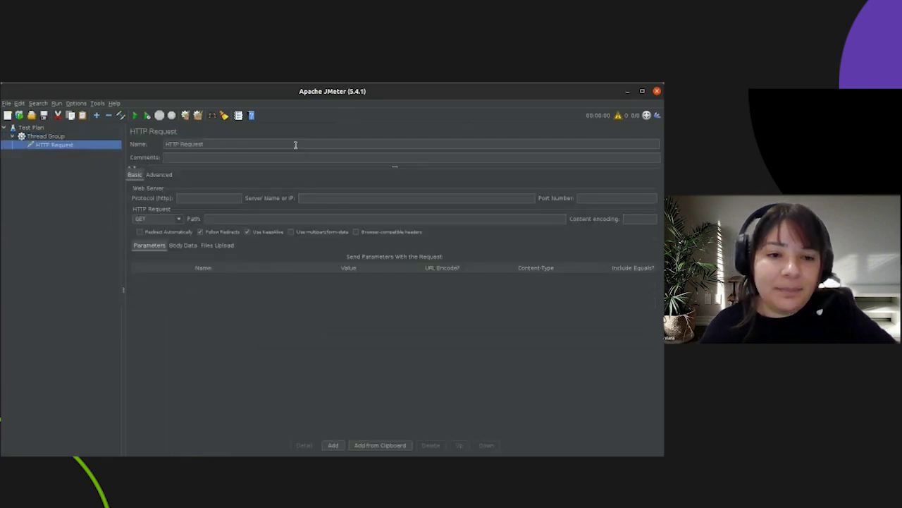
Add a View Results Tree listener to the Thread Group
{"action": "left_click", "coordinate": [48, 138]}
{"action": "right_click", "coordinate": [48, 138]}
{"action": "mouse_move", "coordinate": [142, 144]}
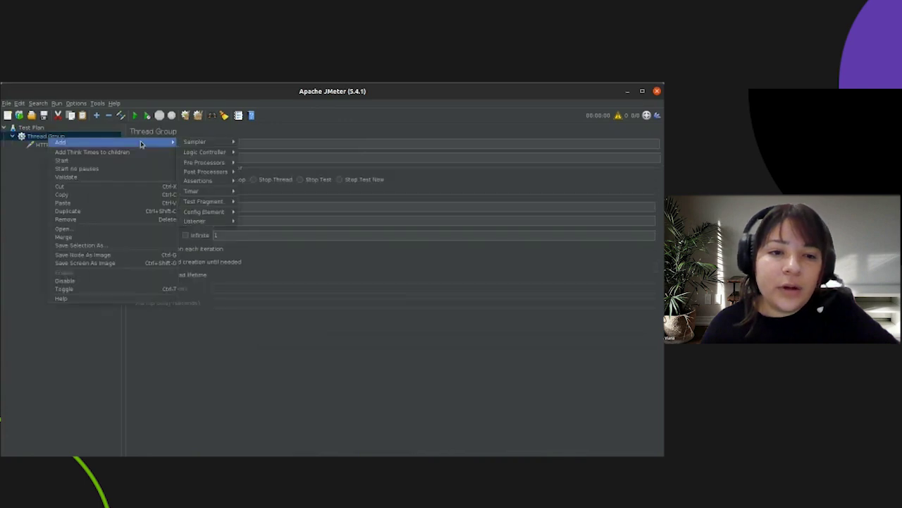
{"action": "mouse_move", "coordinate": [215, 222]}
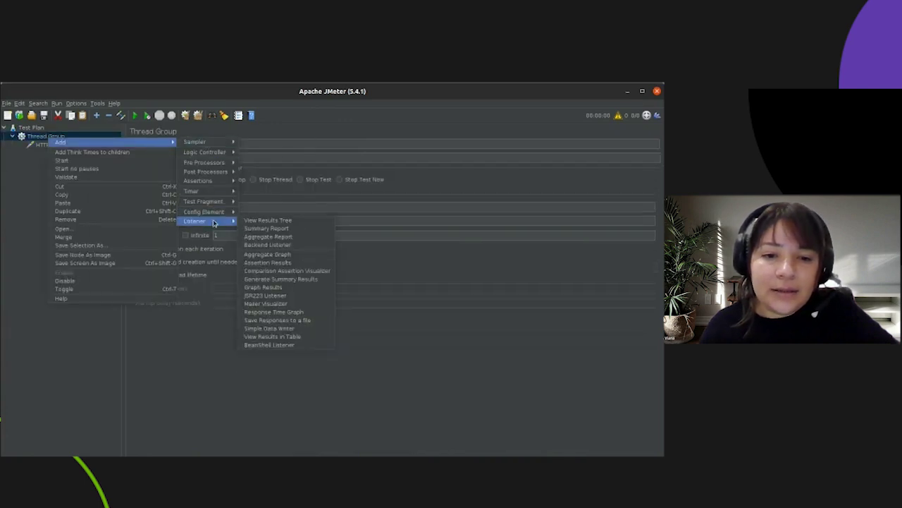
{"action": "left_click", "coordinate": [306, 222]}
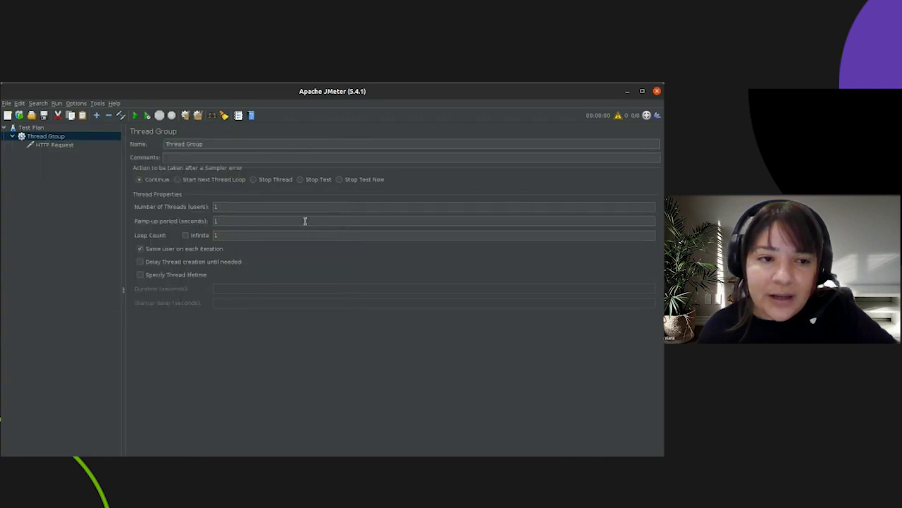
Add a Summary Report listener to the Thread Group
{"action": "left_click", "coordinate": [59, 144]}
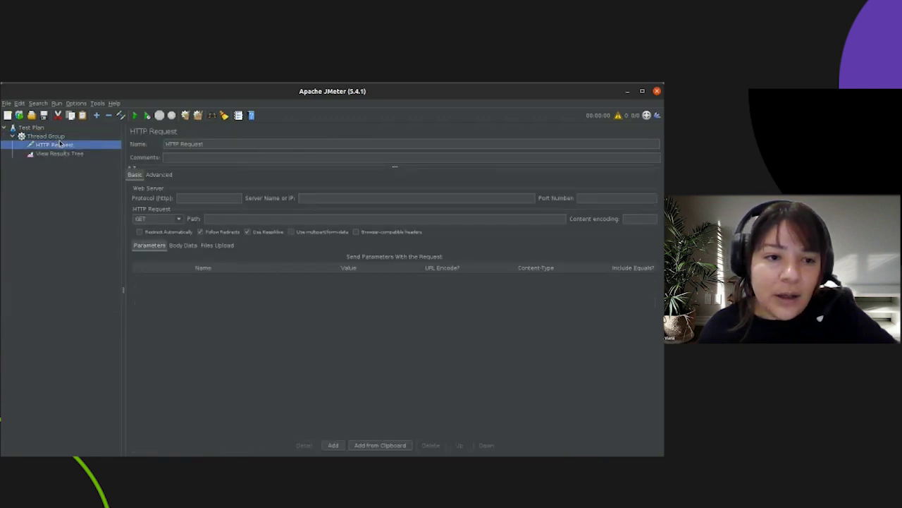
{"action": "right_click", "coordinate": [61, 137]}
{"action": "mouse_move", "coordinate": [177, 143]}
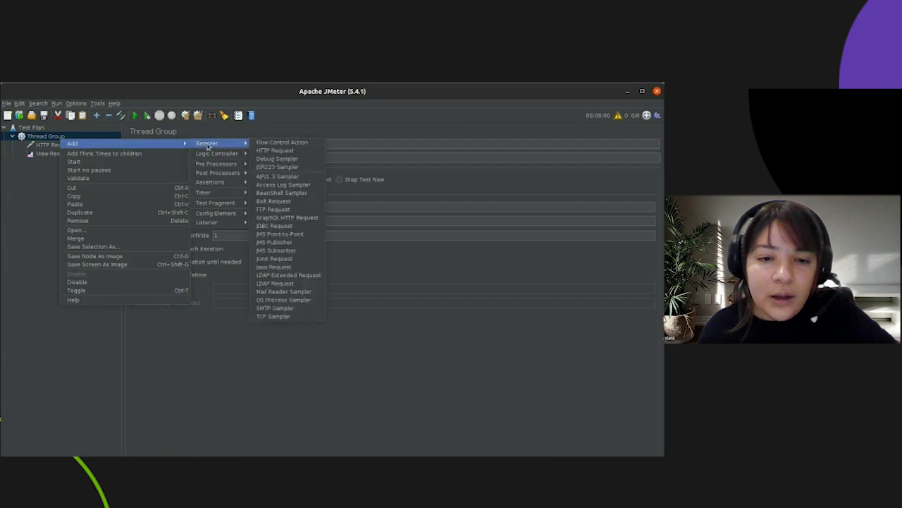
{"action": "mouse_move", "coordinate": [212, 222]}
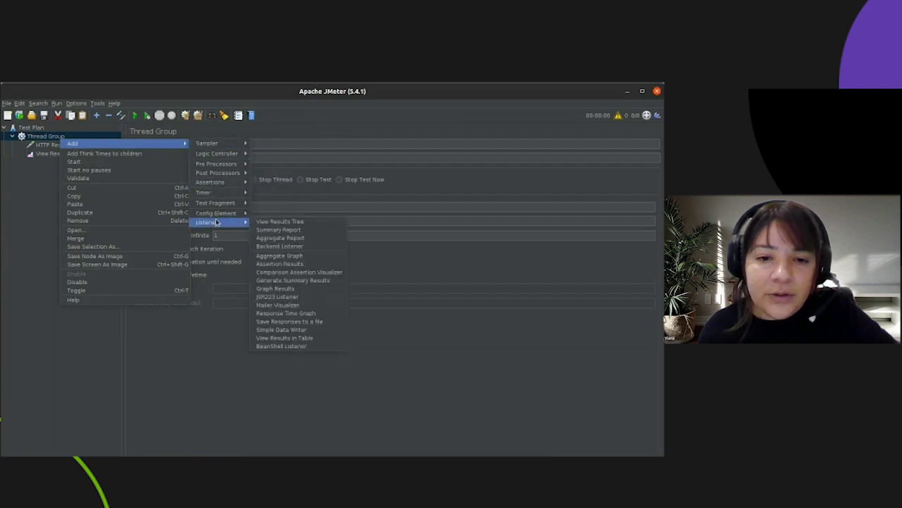
{"action": "left_click", "coordinate": [269, 231]}
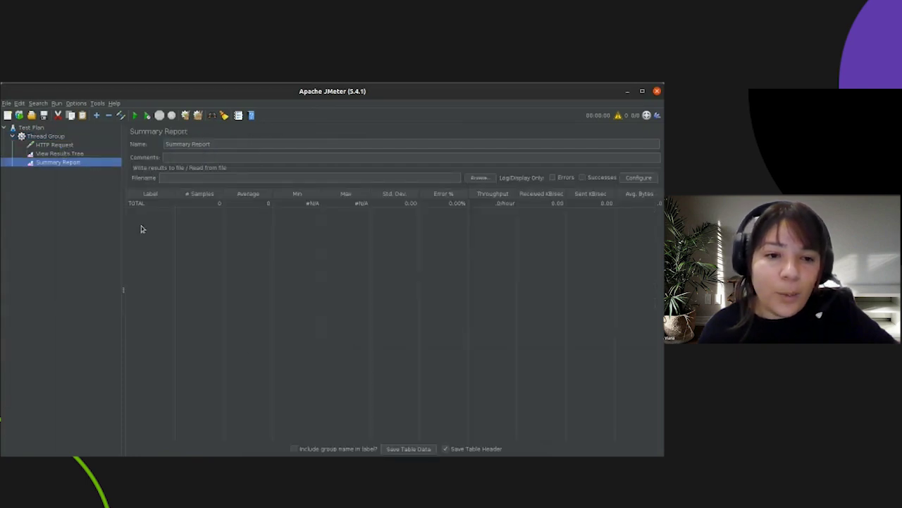
Configure the HTTP Request with server name google.com.br and protocol https
{"action": "left_click", "coordinate": [50, 146]}
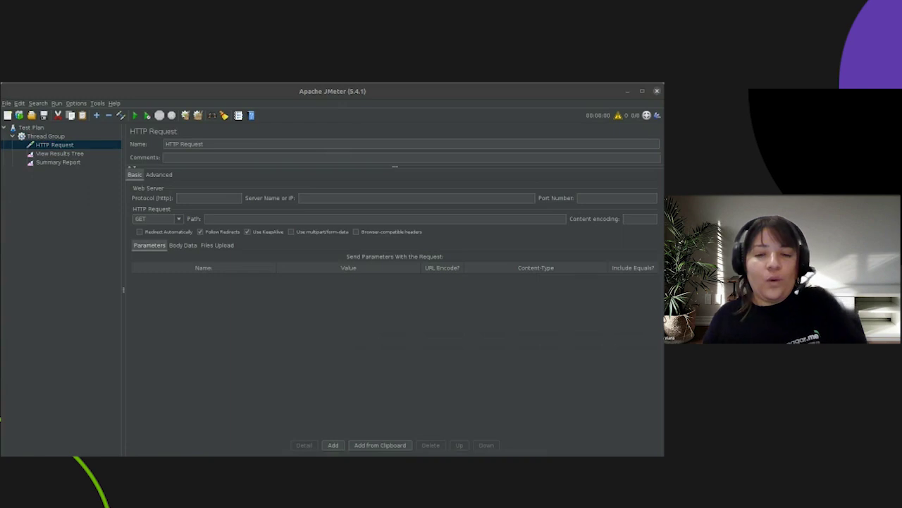
{"action": "left_click", "coordinate": [337, 199]}
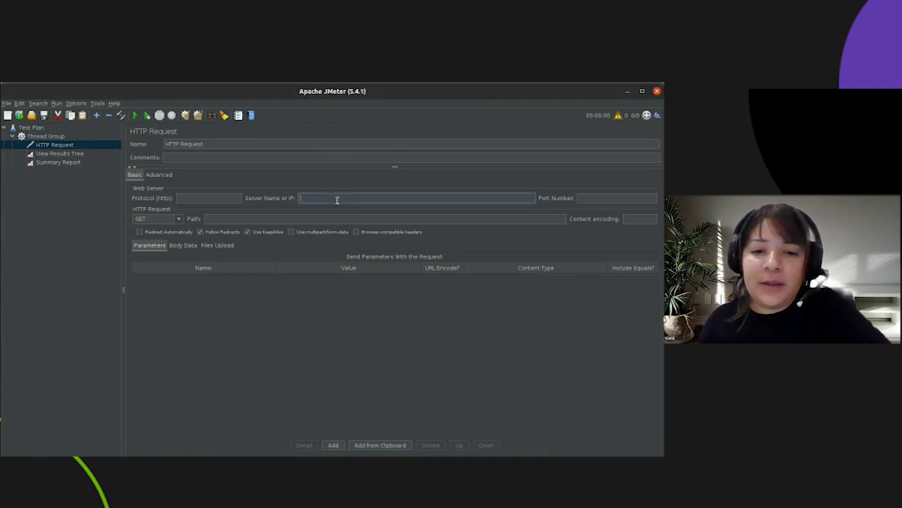
{"action": "type", "text": "google.com.br"}
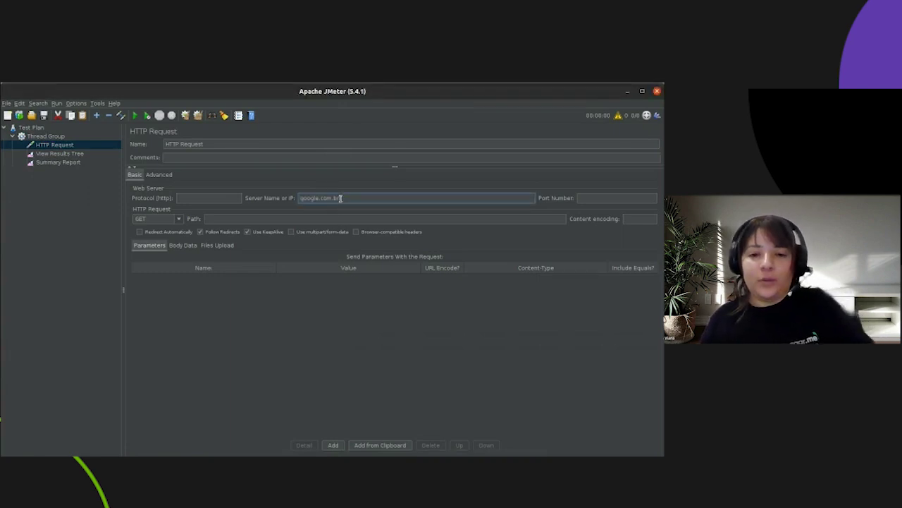
{"action": "left_click", "coordinate": [210, 198]}
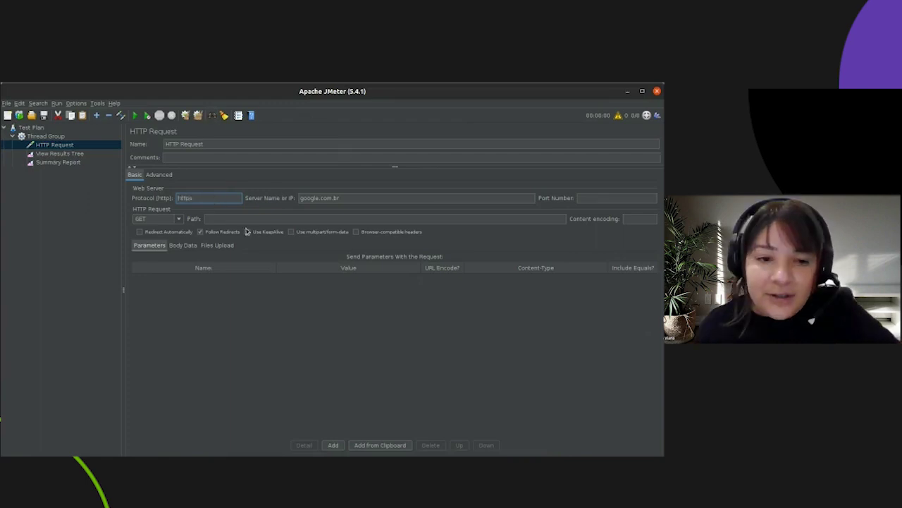
Set the Thread Group's number of threads (users) to 10
{"action": "left_click", "coordinate": [71, 137]}
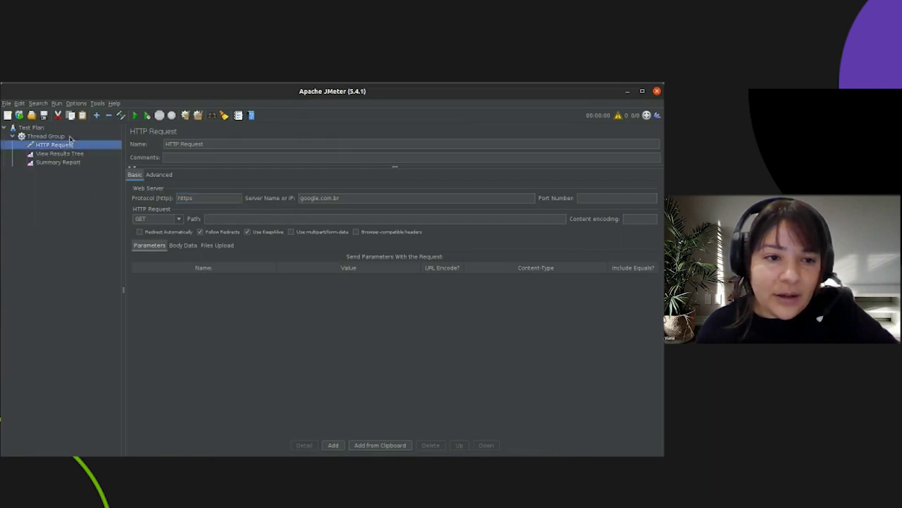
{"action": "left_click", "coordinate": [222, 207]}
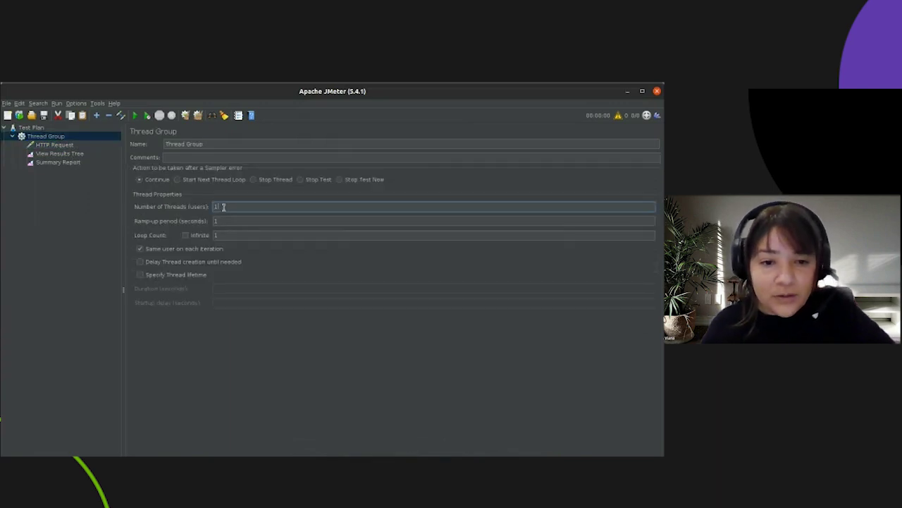
{"action": "left_click", "coordinate": [221, 236]}
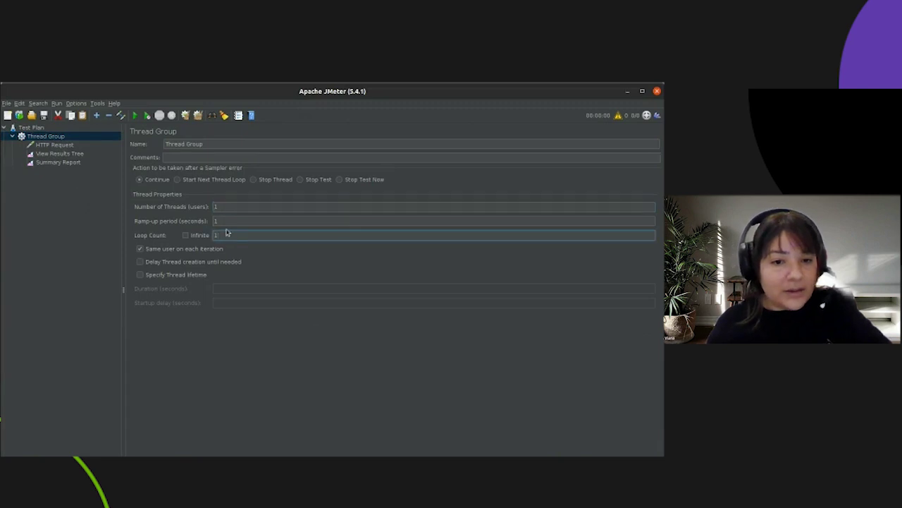
{"action": "left_click", "coordinate": [226, 223]}
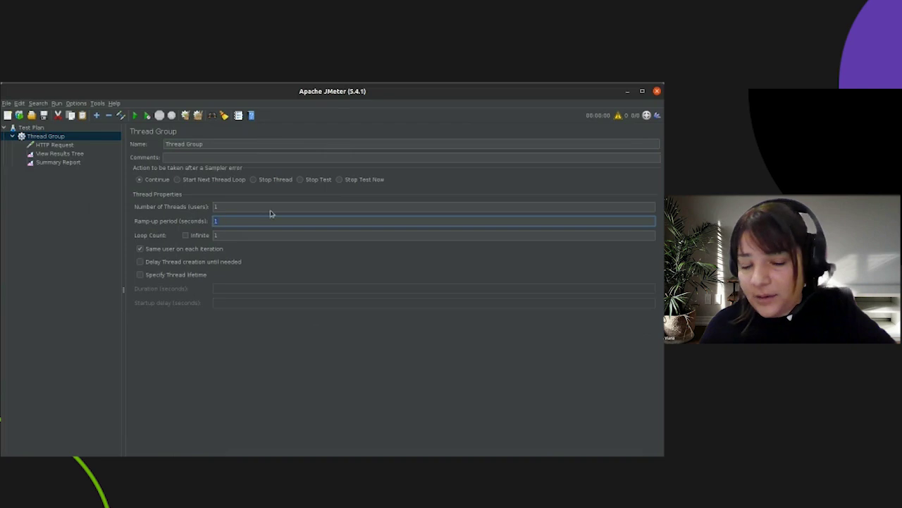
{"action": "left_click", "coordinate": [232, 206]}
{"action": "type", "text": "0"}
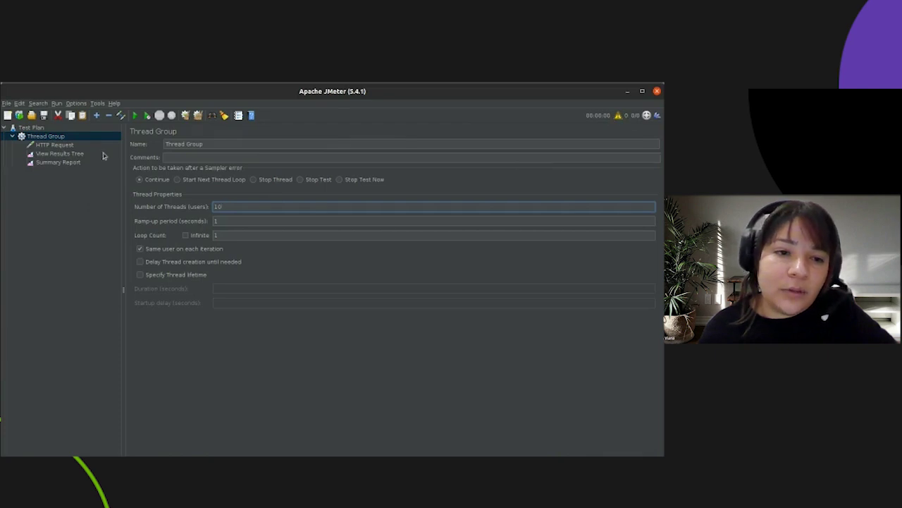
Save the test plan as teste.jmx in the bin folder and run the test
{"action": "left_click", "coordinate": [133, 117]}
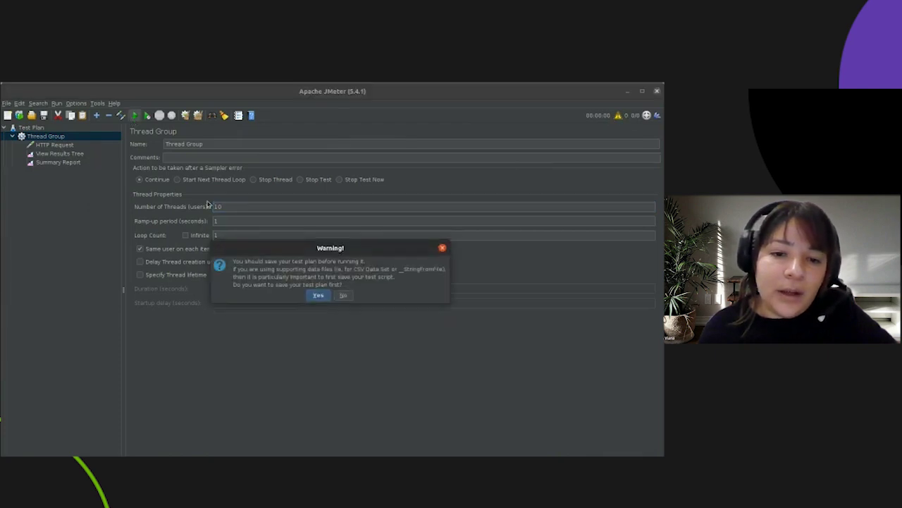
{"action": "left_click", "coordinate": [318, 296]}
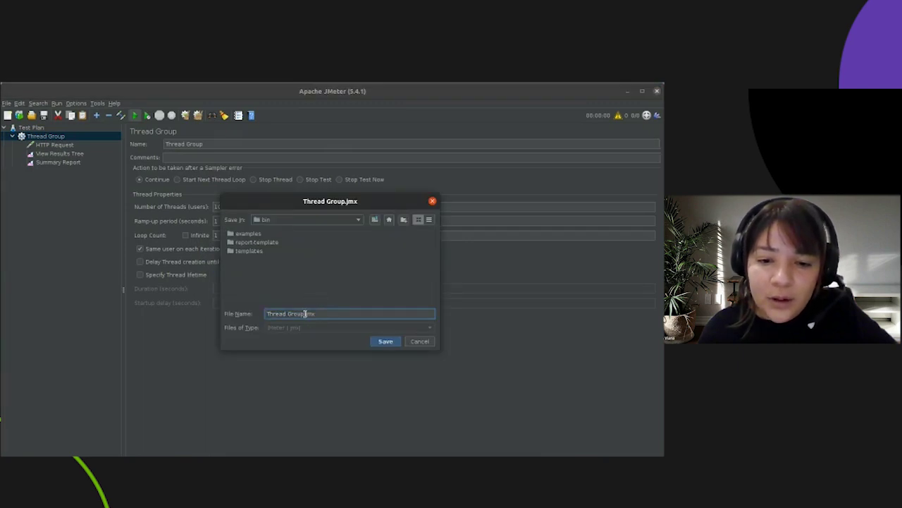
{"action": "left_click_drag", "start_coordinate": [302, 313], "coordinate": [265, 313]}
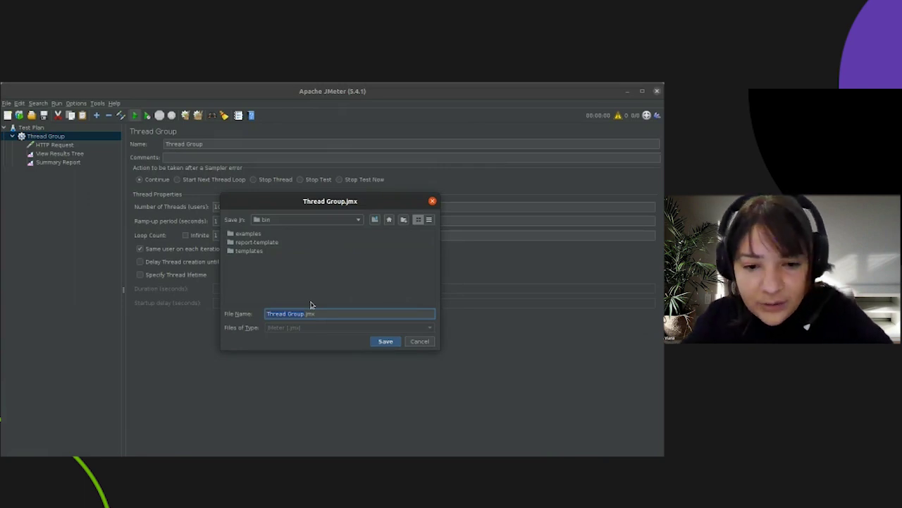
{"action": "type", "text": "te"}
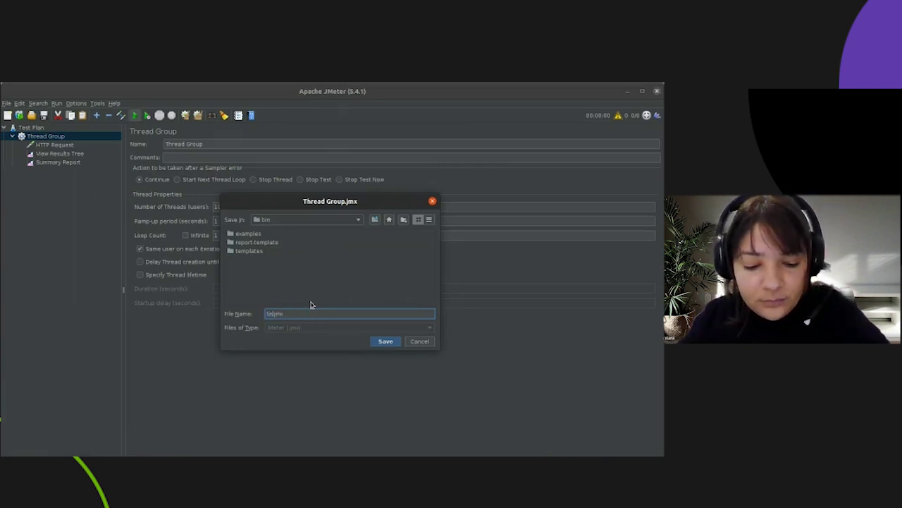
{"action": "type", "text": "ste"}
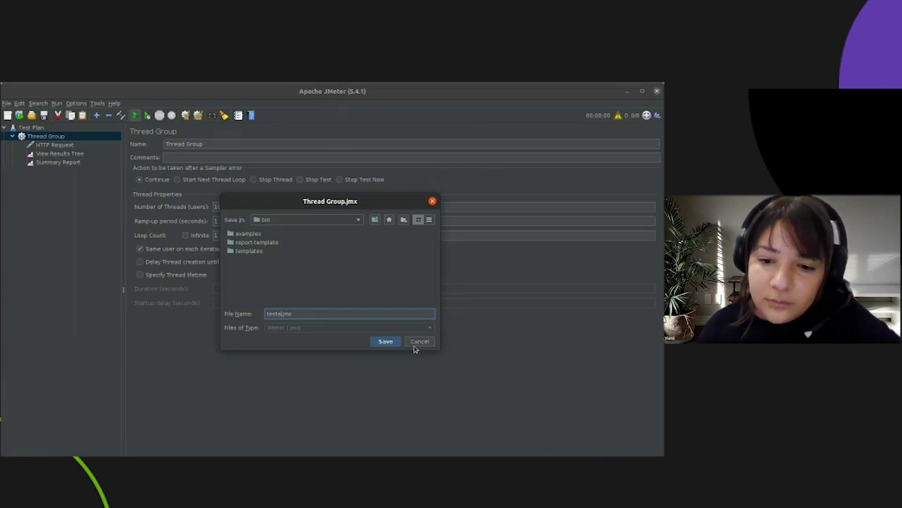
{"action": "left_click", "coordinate": [394, 343]}
{"action": "key", "text": "ctrl+r"}
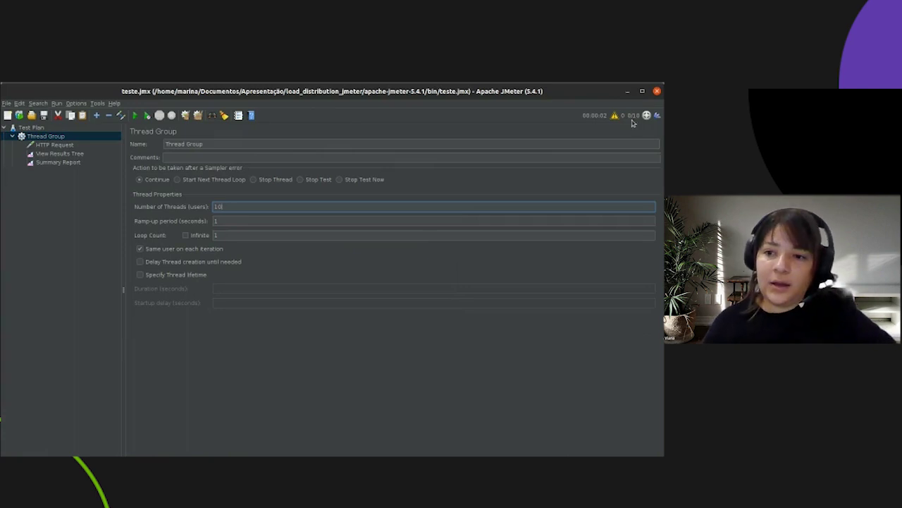
Examine the first HTTP Request's sampler result in View Results Tree and the statistics in the Summary Report
{"action": "left_click", "coordinate": [58, 153]}
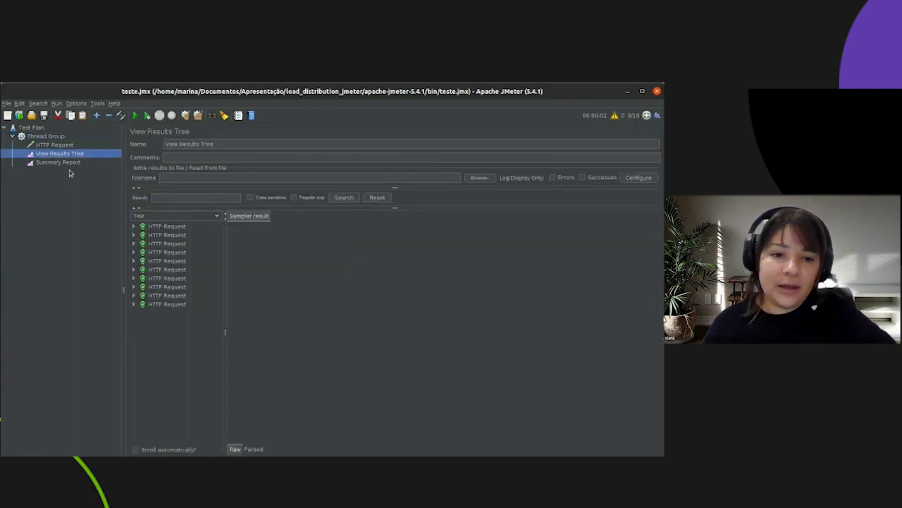
{"action": "left_click", "coordinate": [166, 227]}
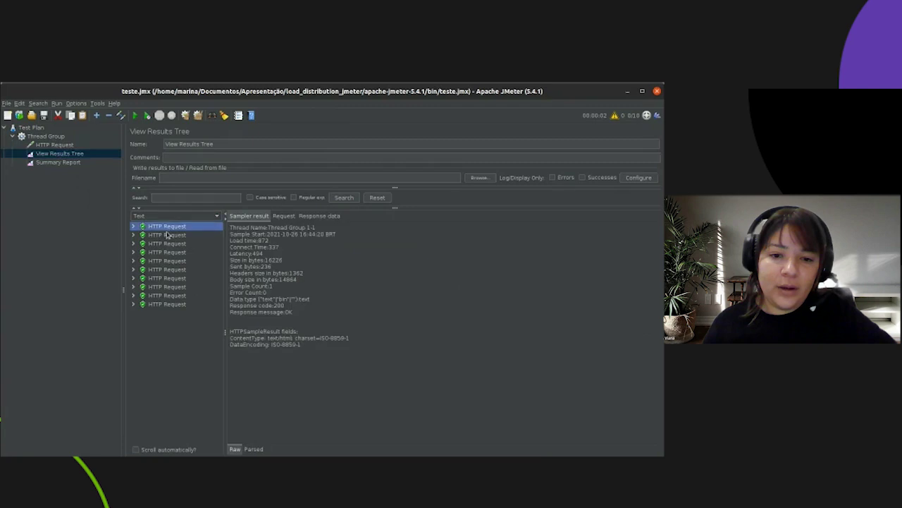
{"action": "left_click", "coordinate": [56, 163]}
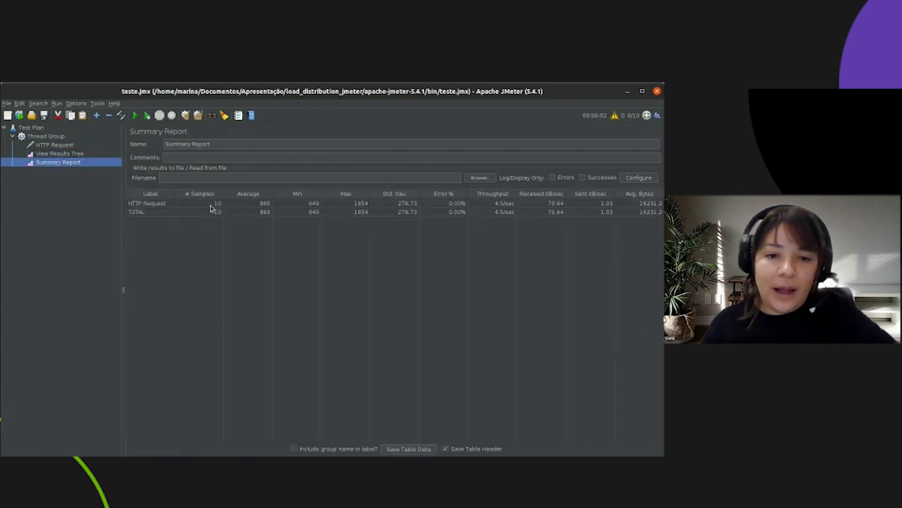
Set the Thread Group's ramp-up period to 20 seconds
{"action": "left_click", "coordinate": [42, 146]}
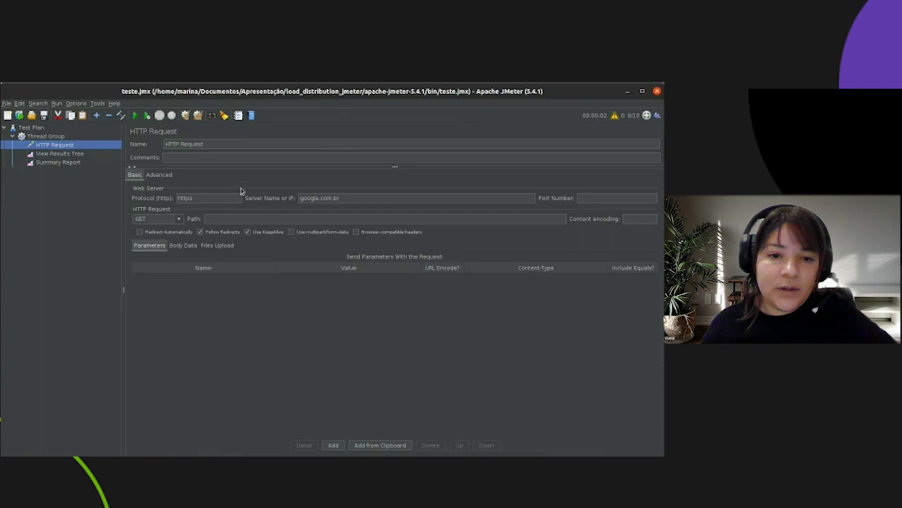
{"action": "left_click", "coordinate": [76, 138]}
{"action": "left_click", "coordinate": [233, 220]}
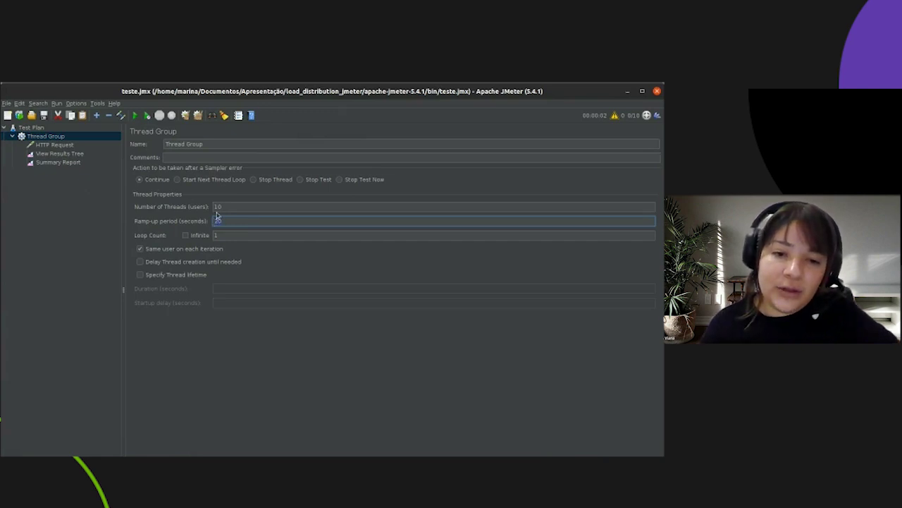
{"action": "left_click", "coordinate": [217, 207]}
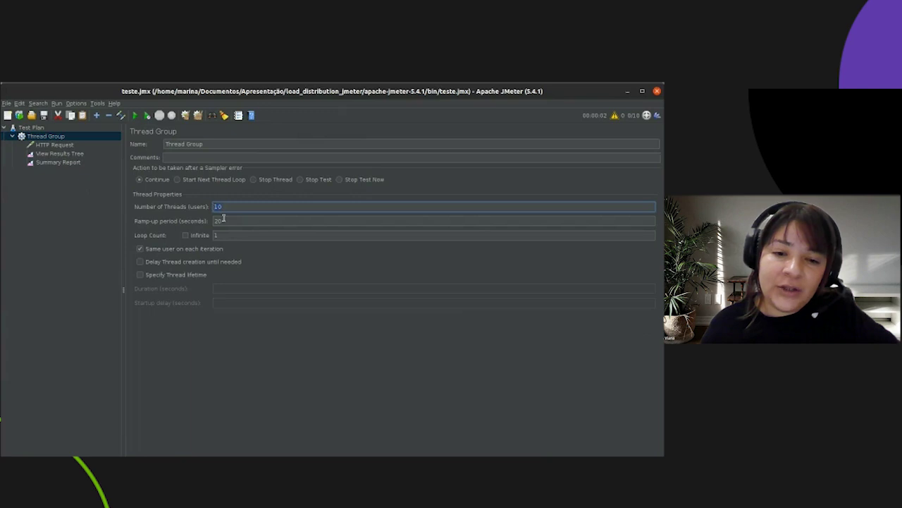
{"action": "left_click", "coordinate": [223, 220]}
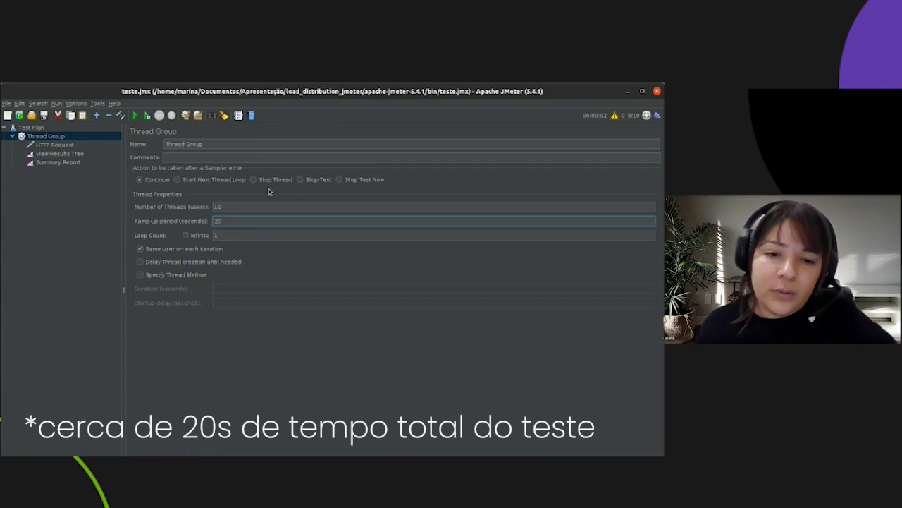
Clear the previous results, run the test with the new ramp-up period, and check the Summary Report
{"action": "left_click", "coordinate": [242, 234]}
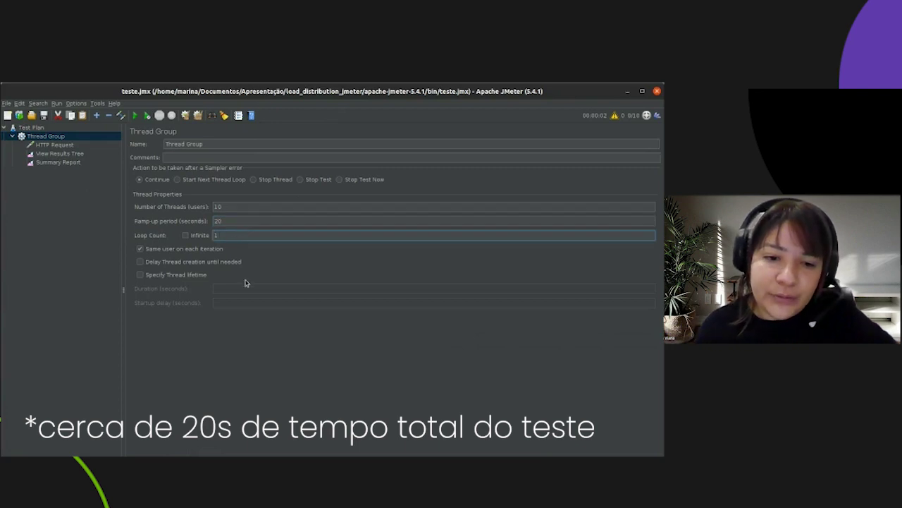
{"action": "left_click", "coordinate": [71, 164]}
{"action": "left_click", "coordinate": [93, 155]}
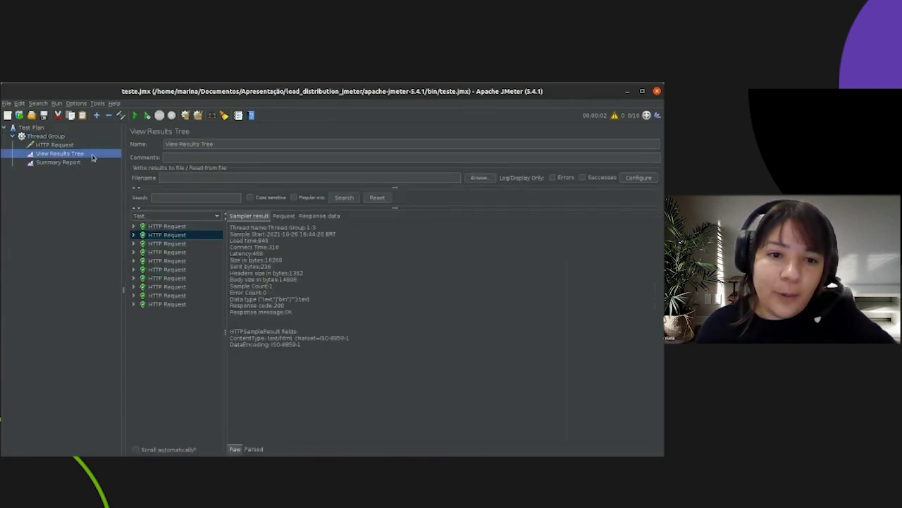
{"action": "left_click", "coordinate": [197, 117]}
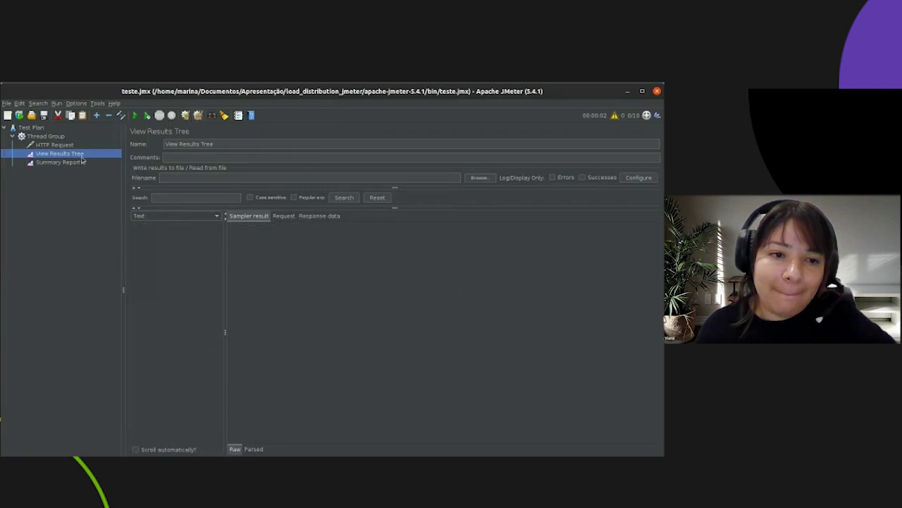
{"action": "left_click", "coordinate": [135, 115]}
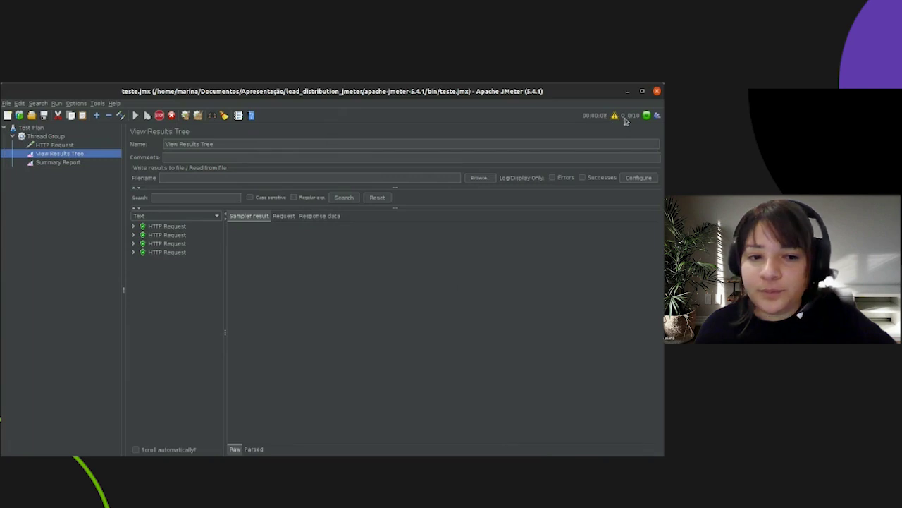
{"action": "left_click", "coordinate": [61, 162]}
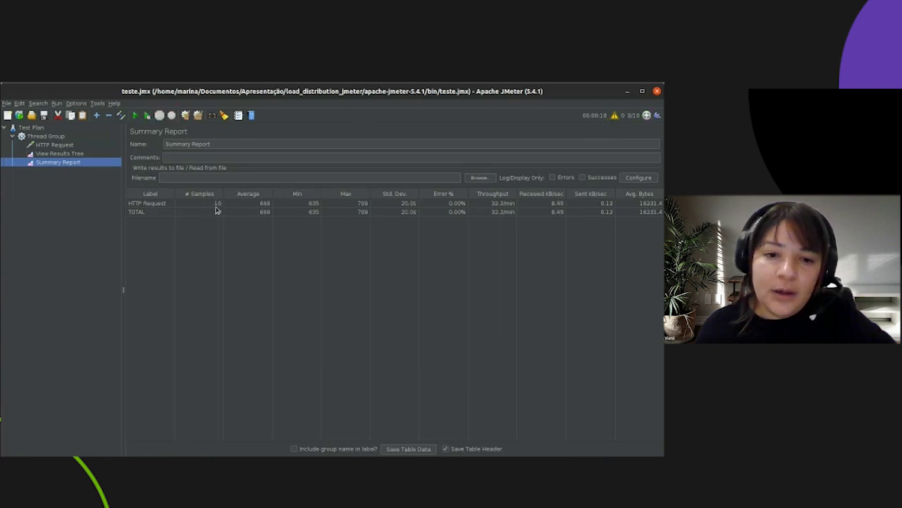
Enable Specify Thread lifetime in the Thread Group and empty its ramp-up period
{"action": "left_click", "coordinate": [72, 145]}
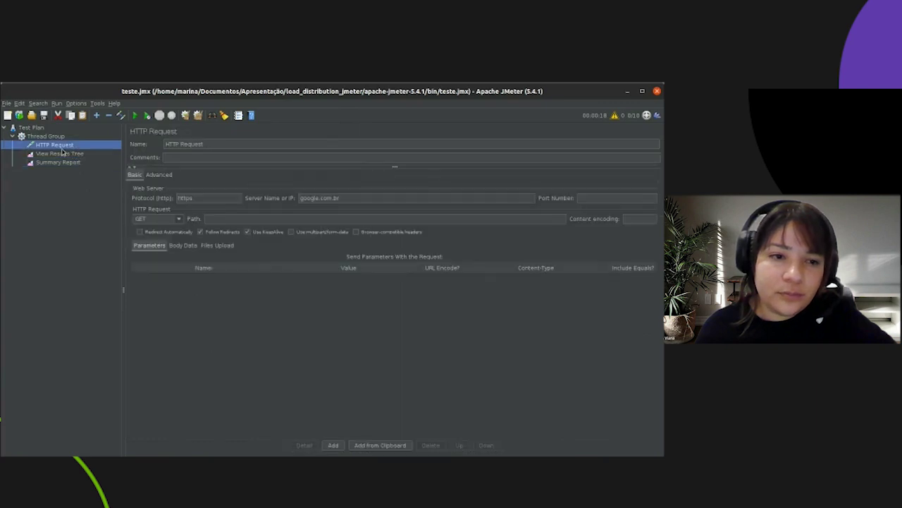
{"action": "left_click", "coordinate": [61, 137]}
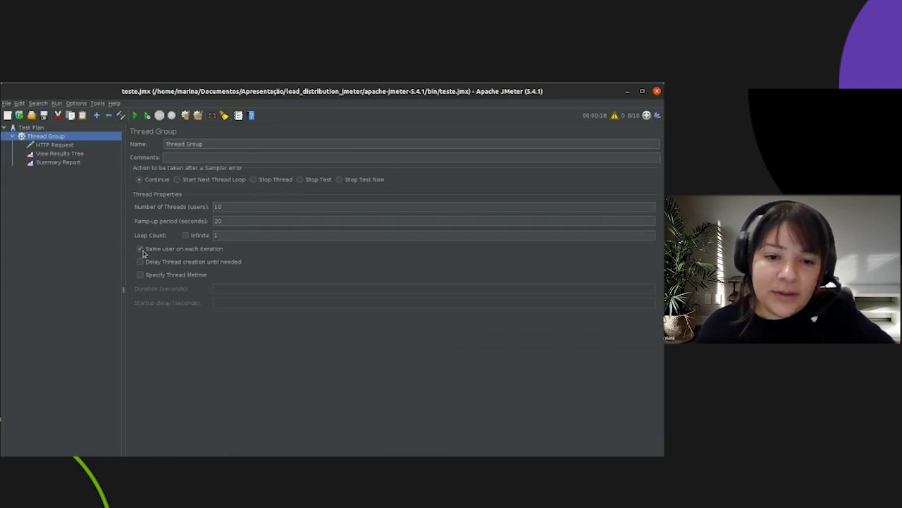
{"action": "left_click", "coordinate": [139, 274]}
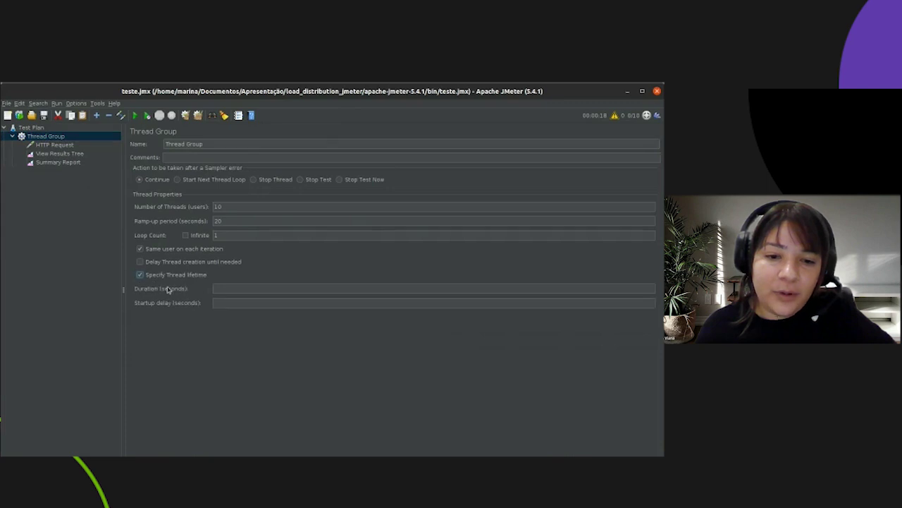
{"action": "left_click", "coordinate": [219, 221]}
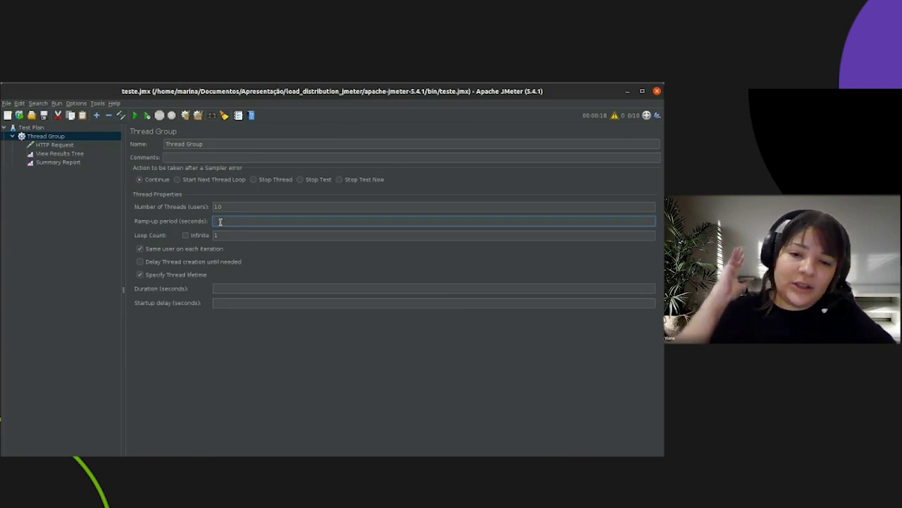
{"action": "left_click", "coordinate": [229, 287]}
{"action": "left_click", "coordinate": [233, 207]}
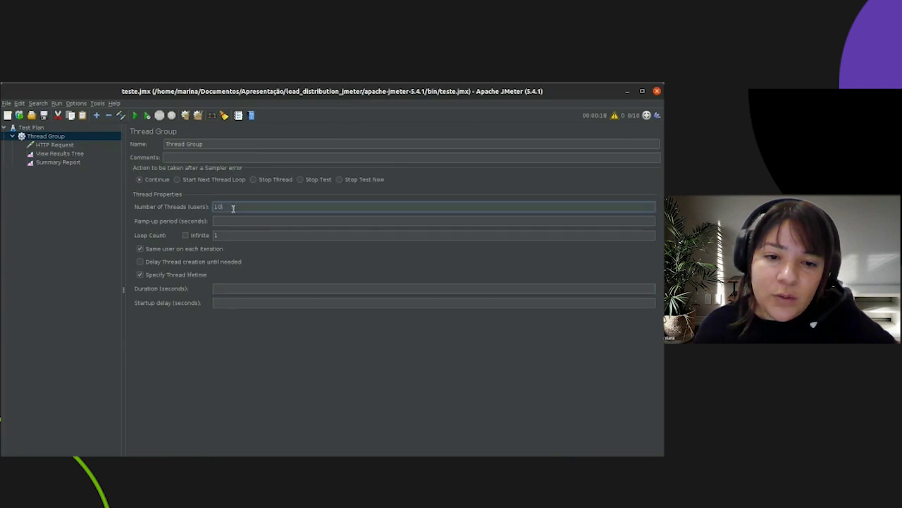
{"action": "left_click_drag", "start_coordinate": [233, 207], "coordinate": [210, 206]}
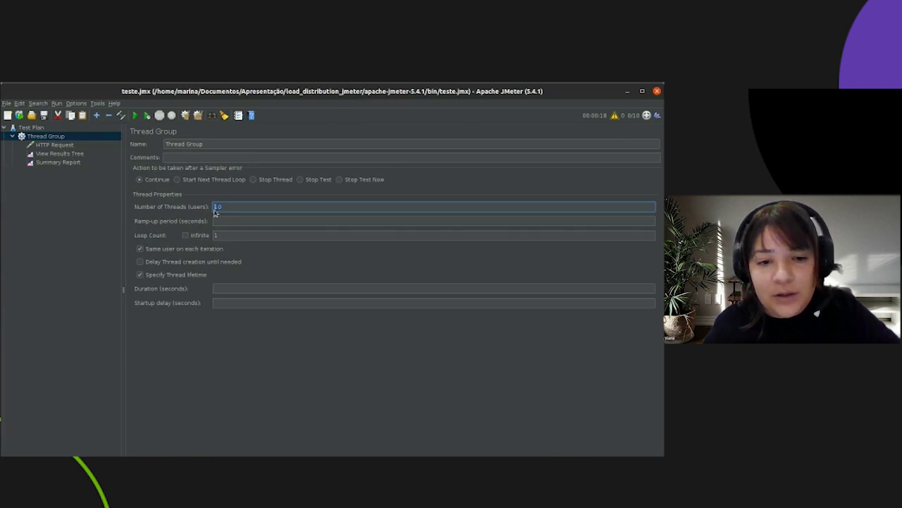
Set the Thread Group's loop count to Infinite and its duration to 5 seconds
{"action": "left_click", "coordinate": [218, 234]}
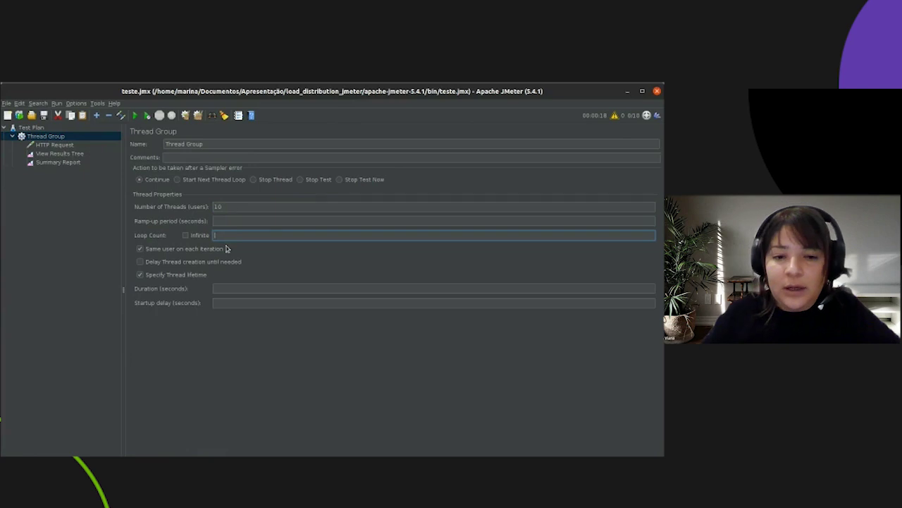
{"action": "left_click", "coordinate": [186, 234]}
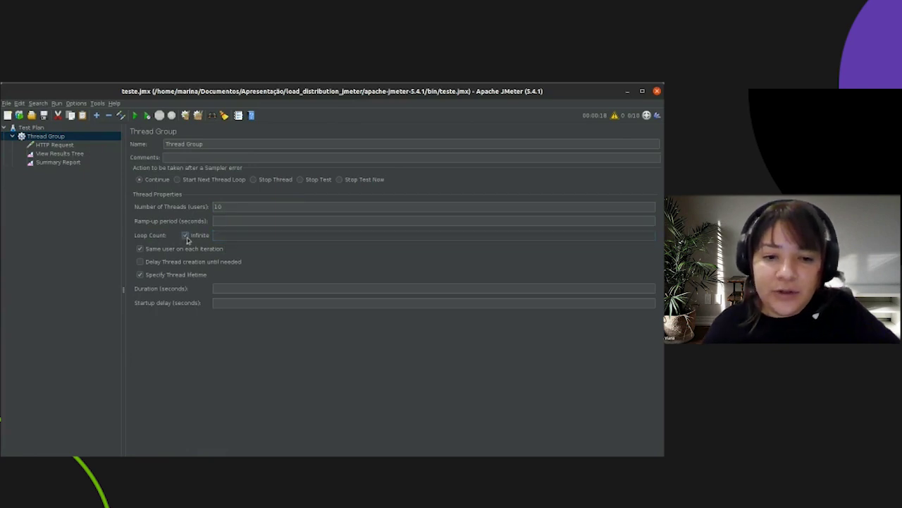
{"action": "left_click", "coordinate": [227, 288]}
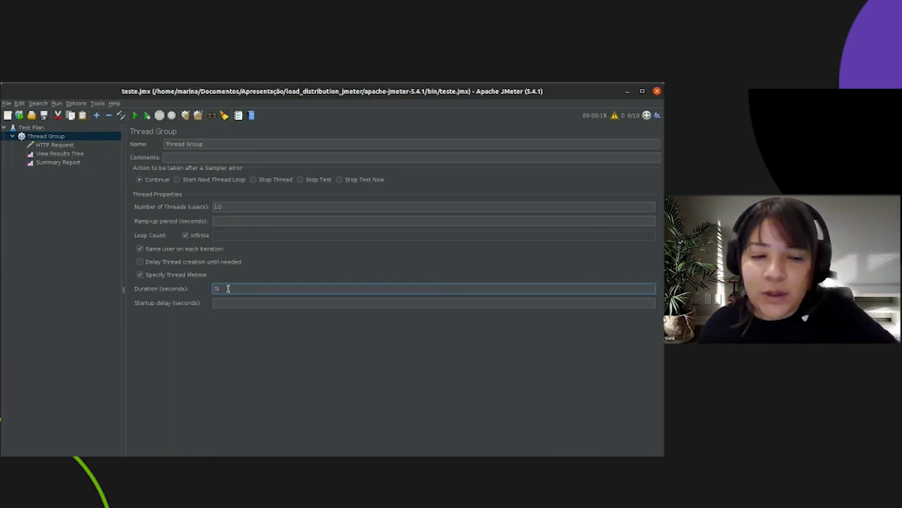
Clear the results of both listeners and run the test with the Summary Report open
{"action": "left_click", "coordinate": [57, 162]}
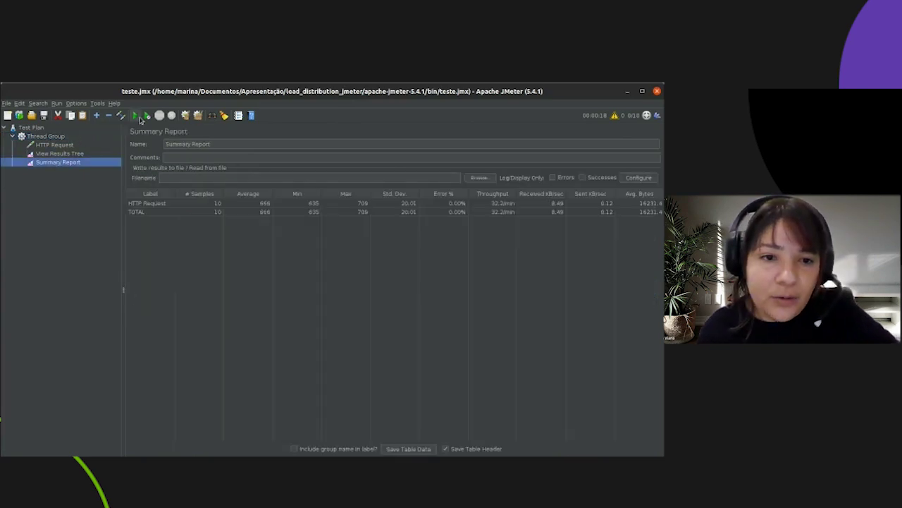
{"action": "left_click", "coordinate": [197, 115]}
{"action": "left_click", "coordinate": [59, 155]}
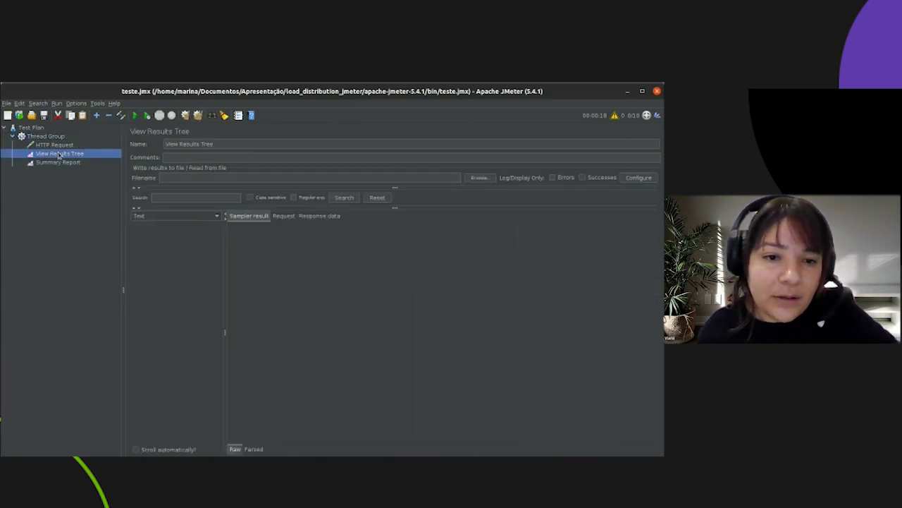
{"action": "left_click", "coordinate": [58, 162]}
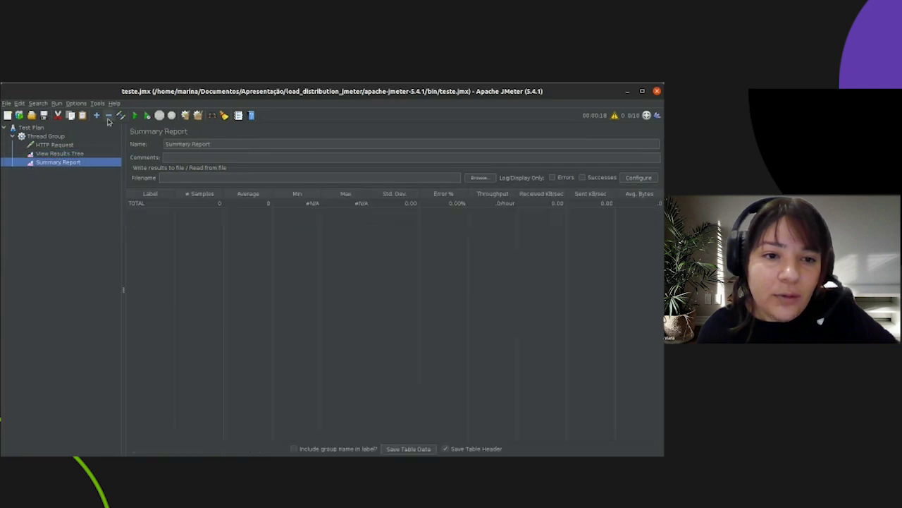
{"action": "left_click", "coordinate": [134, 117]}
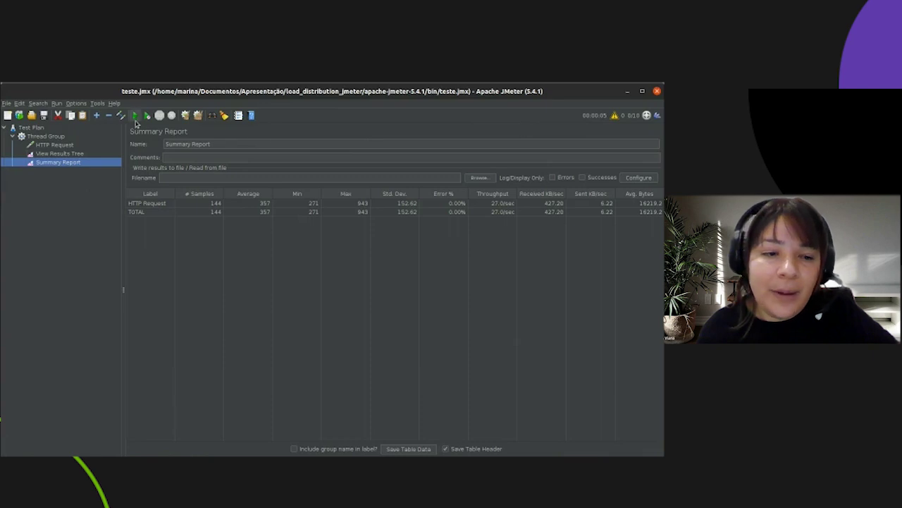
Look through the list of HTTP Request samples in View Results Tree
{"action": "left_click", "coordinate": [63, 154]}
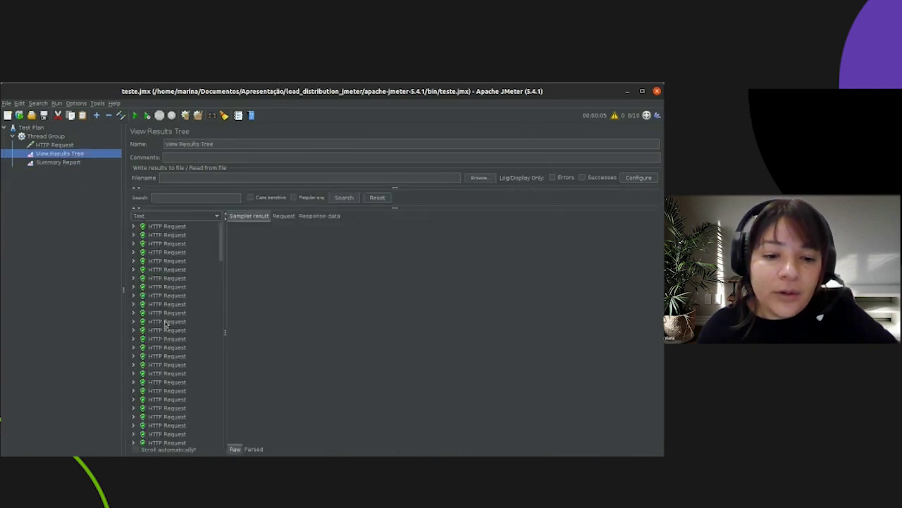
{"action": "scroll", "coordinate": [167, 324], "scroll_direction": "down", "scroll_amount": 10}
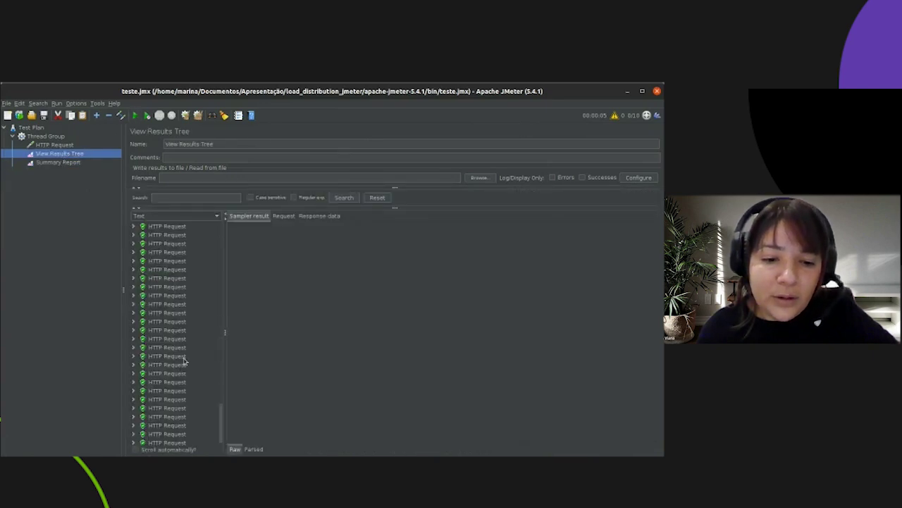
{"action": "scroll", "coordinate": [184, 361], "scroll_direction": "down", "scroll_amount": 1}
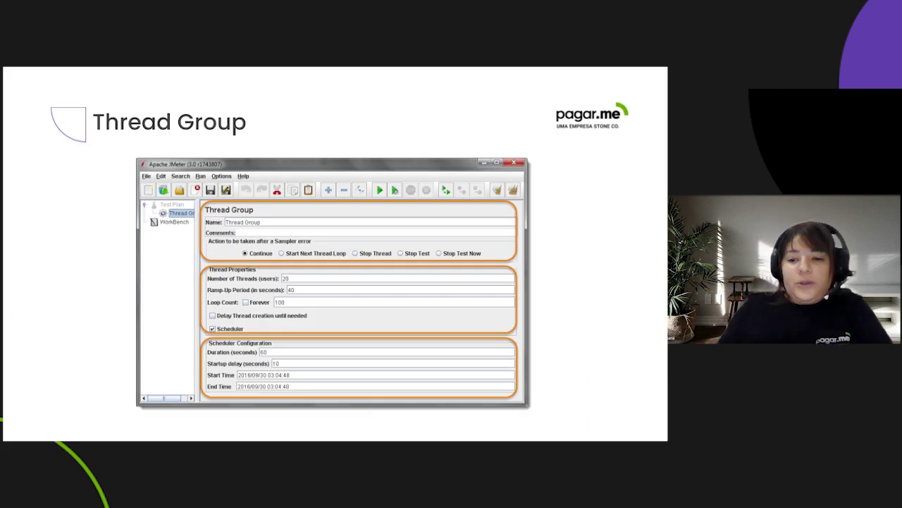
{"action": "key", "text": "Right"}
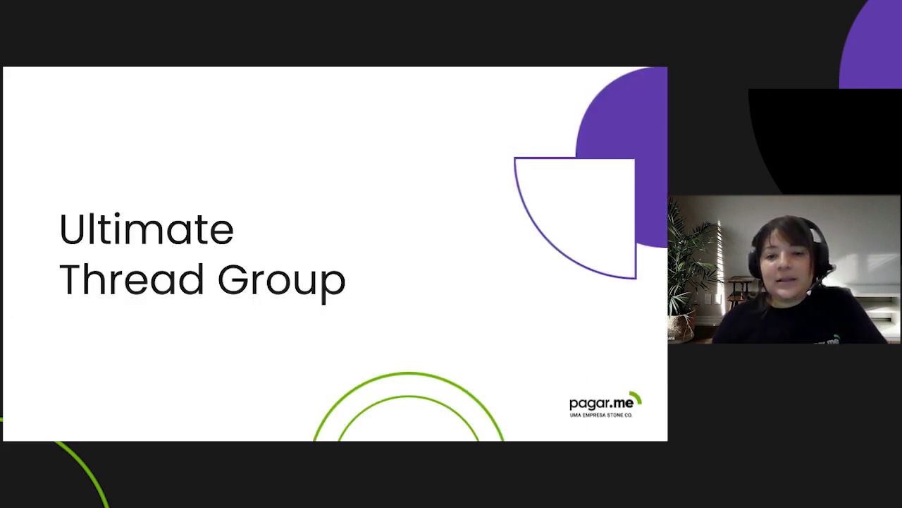
{"action": "key", "text": "Right"}
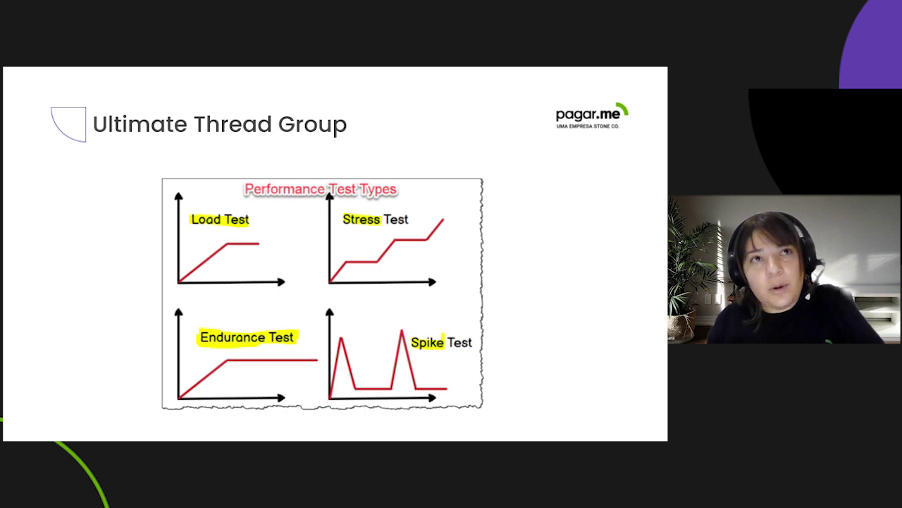
Switch back to JMeter and add a jp@gc - Ultimate Thread Group to the Test Plan
{"action": "key", "text": "alt+Tab"}
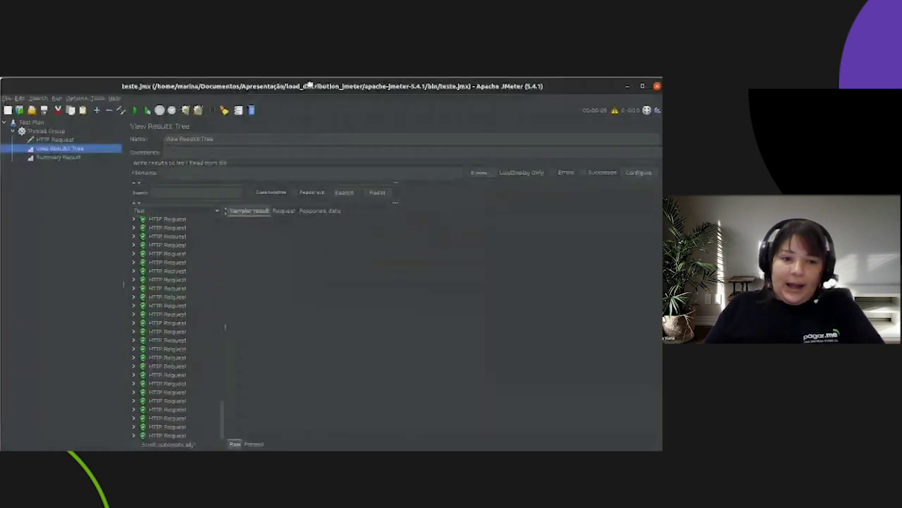
{"action": "left_click", "coordinate": [23, 133]}
{"action": "left_click", "coordinate": [31, 122]}
{"action": "right_click", "coordinate": [31, 123]}
{"action": "mouse_move", "coordinate": [43, 126]}
{"action": "mouse_move", "coordinate": [175, 126]}
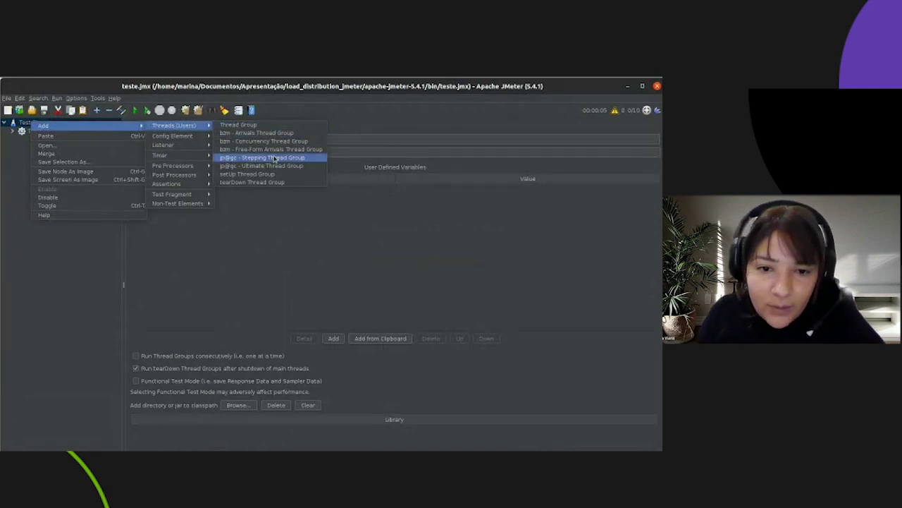
{"action": "left_click", "coordinate": [299, 166]}
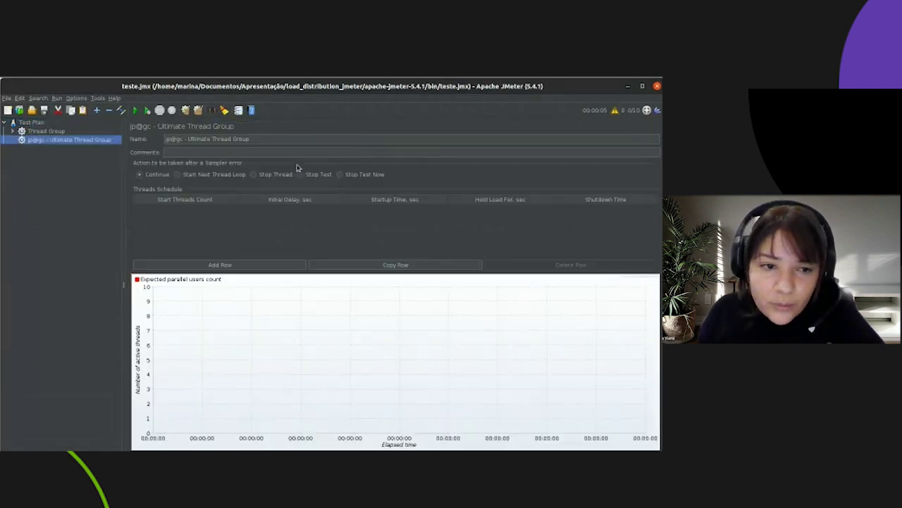
Copy the HTTP Request, View Results Tree and Summary Report from the Thread Group into the Ultimate Thread Group and expand it
{"action": "right_click", "coordinate": [65, 143]}
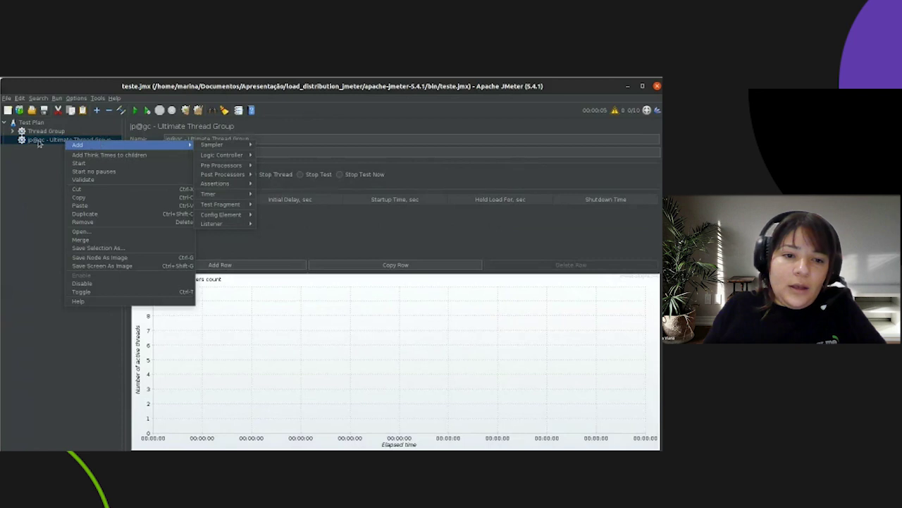
{"action": "left_click", "coordinate": [13, 131]}
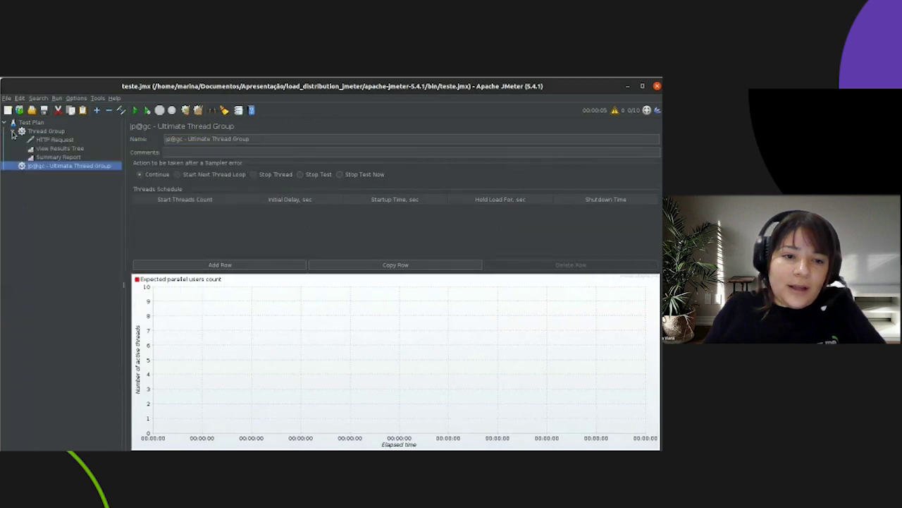
{"action": "left_click", "coordinate": [51, 158]}
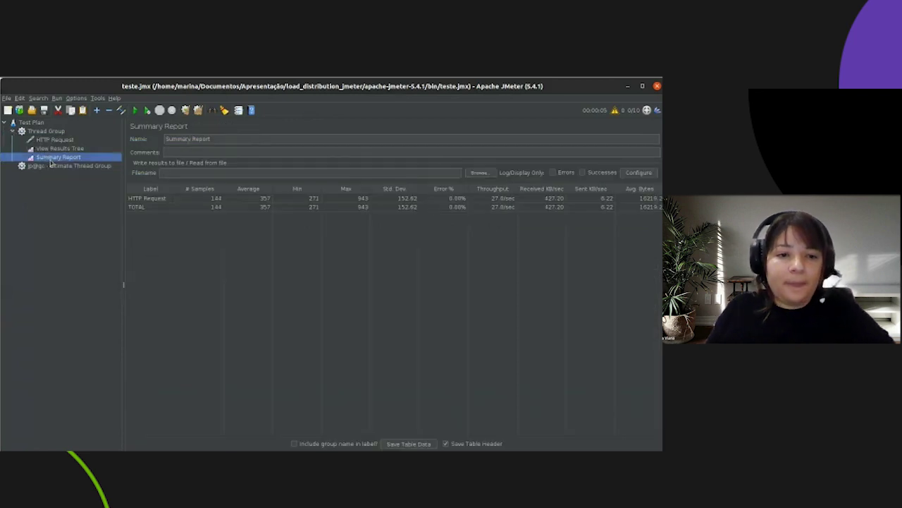
{"action": "left_click", "coordinate": [53, 140], "text": "shift"}
{"action": "left_click", "coordinate": [52, 149]}
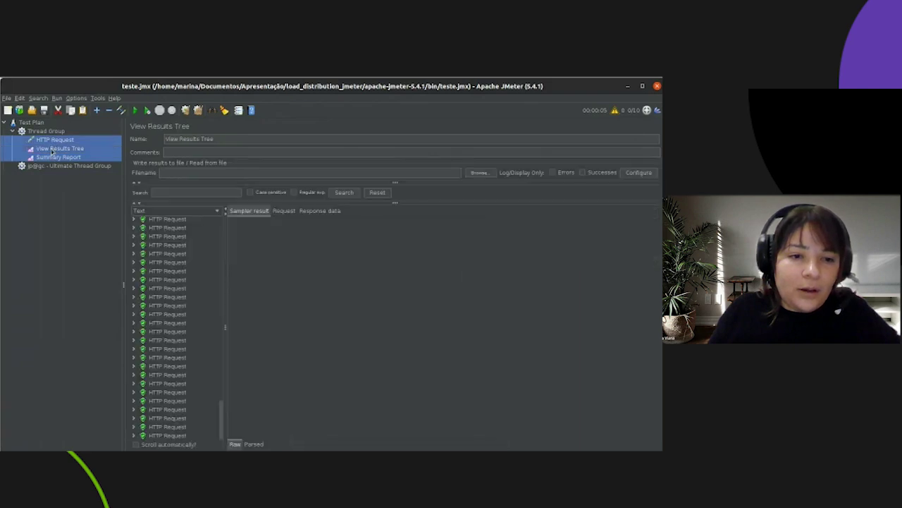
{"action": "left_click", "coordinate": [68, 167]}
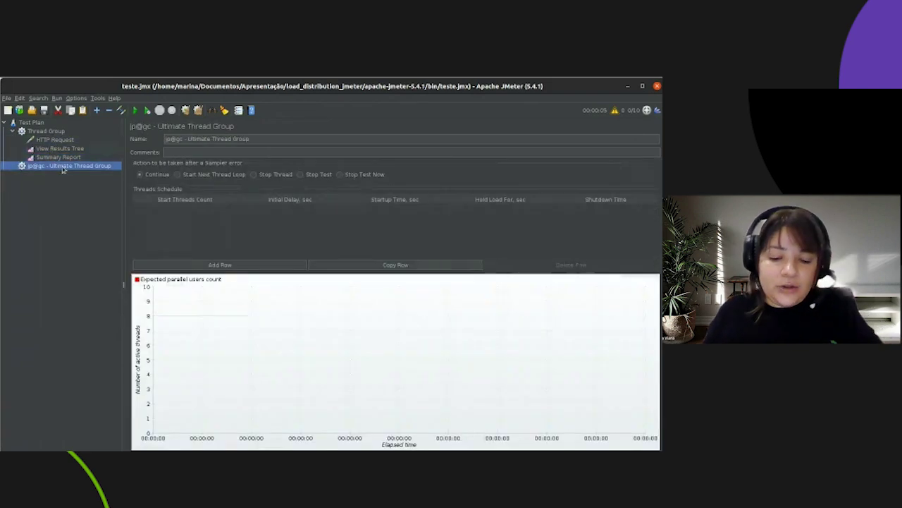
{"action": "left_click", "coordinate": [14, 165]}
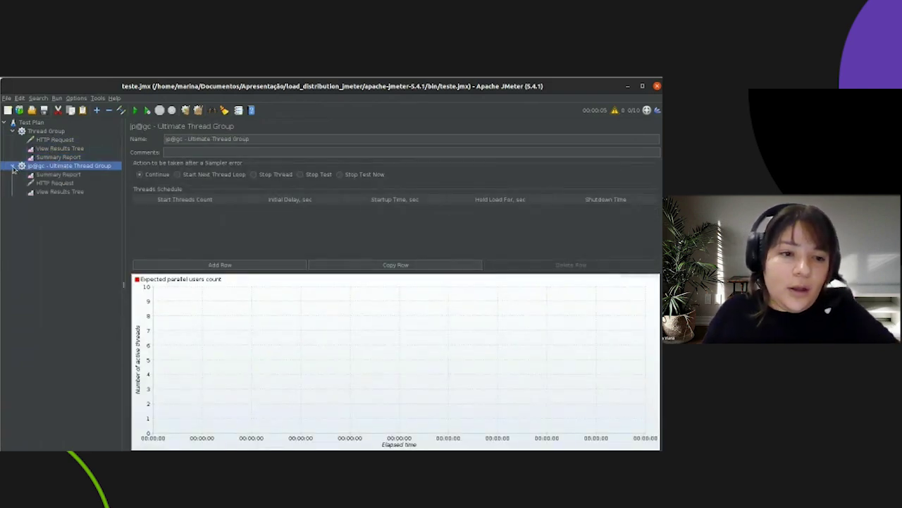
Disable the original Thread Group and open the jp@gc - Ultimate Thread Group settings
{"action": "left_click", "coordinate": [30, 133]}
{"action": "right_click", "coordinate": [30, 133]}
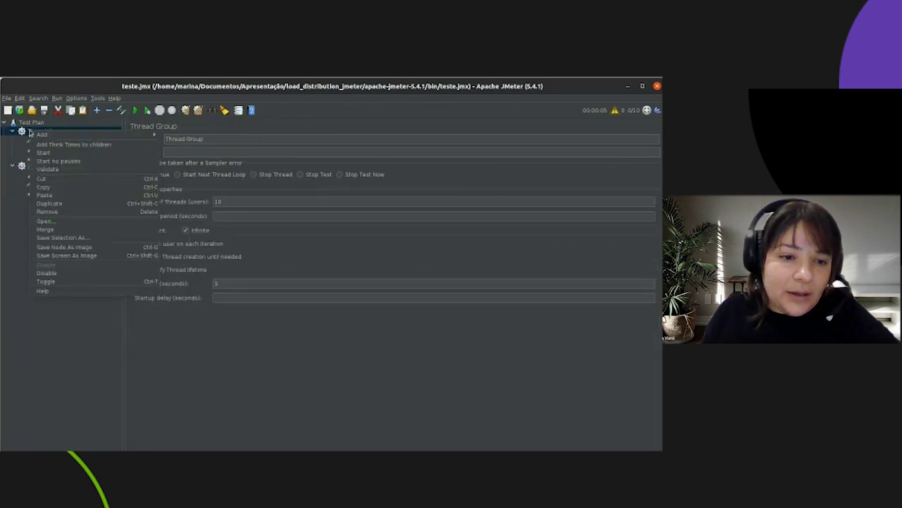
{"action": "left_click", "coordinate": [70, 273]}
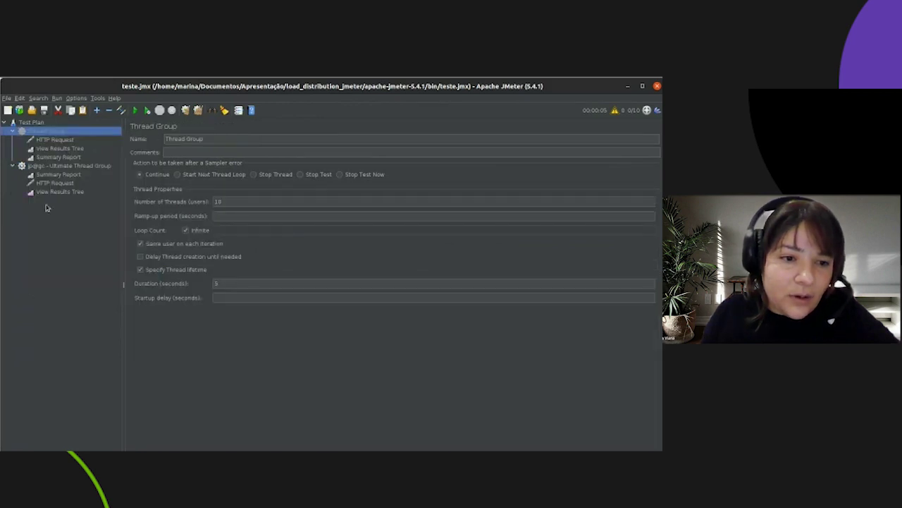
{"action": "left_click", "coordinate": [70, 166]}
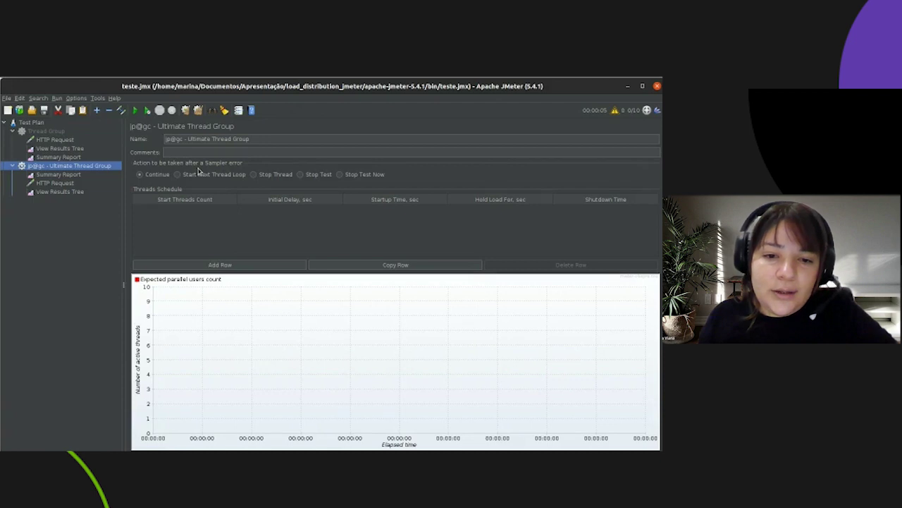
Move the HTTP Request above the Summary Report in the Ultimate Thread Group, check its server name, and reopen the thread group settings
{"action": "left_click_drag", "start_coordinate": [55, 183], "coordinate": [56, 173]}
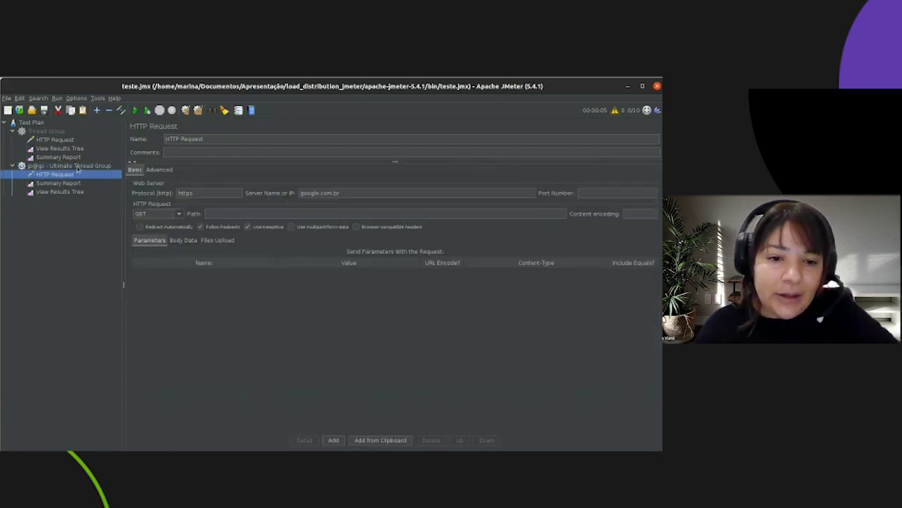
{"action": "triple_click", "coordinate": [323, 196]}
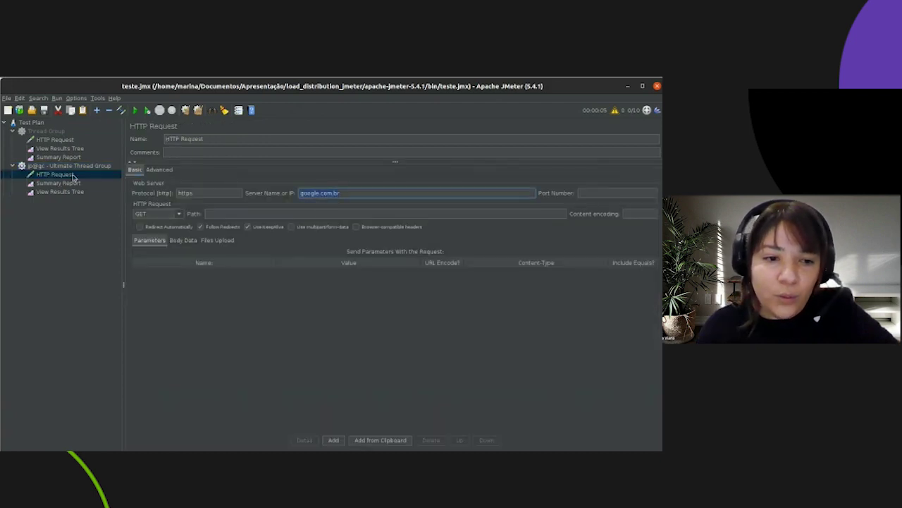
{"action": "left_click", "coordinate": [65, 167]}
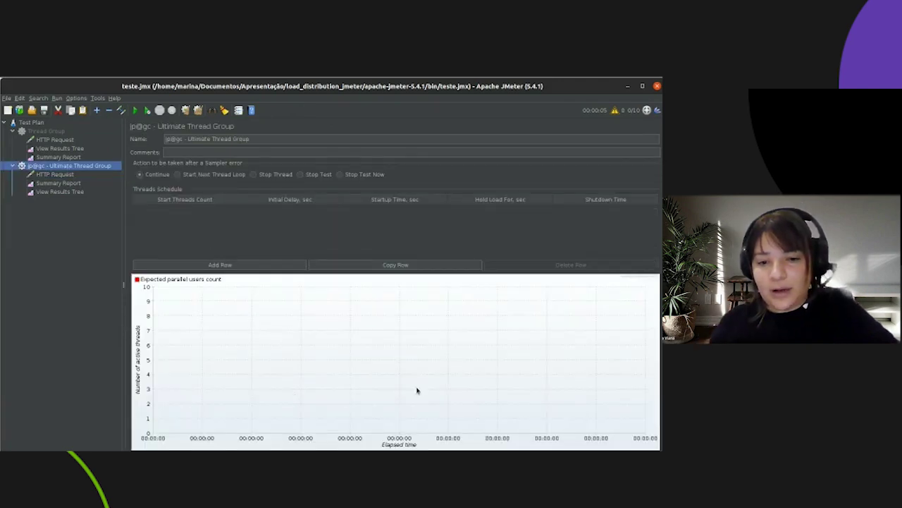
Add four rows to the Threads Schedule of the Ultimate Thread Group
{"action": "left_click", "coordinate": [255, 267]}
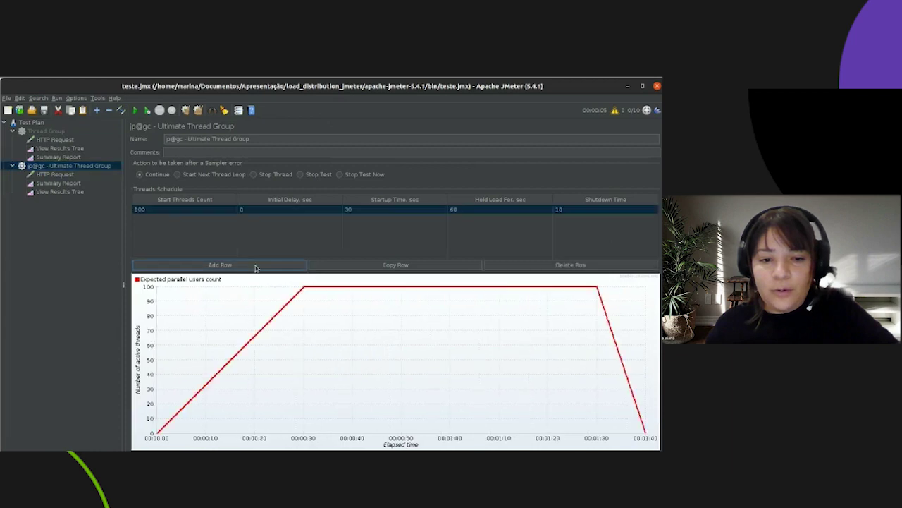
{"action": "left_click", "coordinate": [255, 267]}
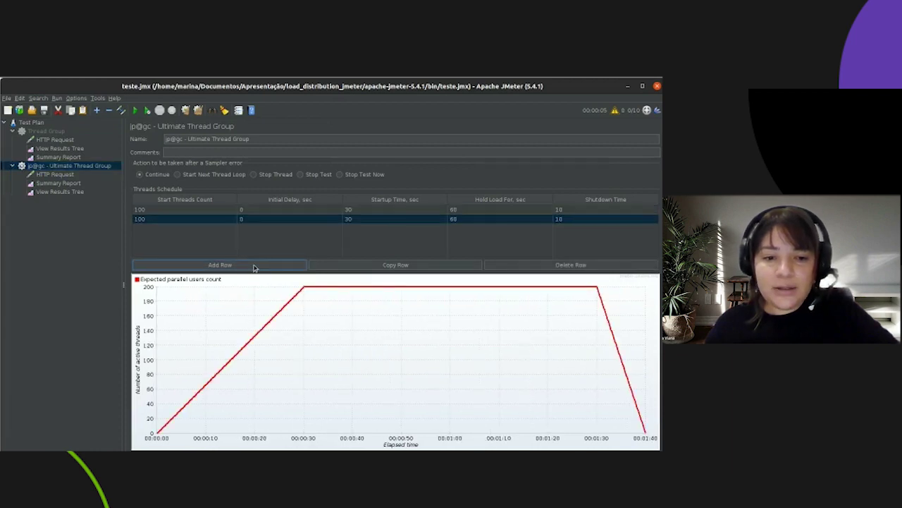
{"action": "left_click", "coordinate": [256, 267]}
{"action": "left_click", "coordinate": [256, 267]}
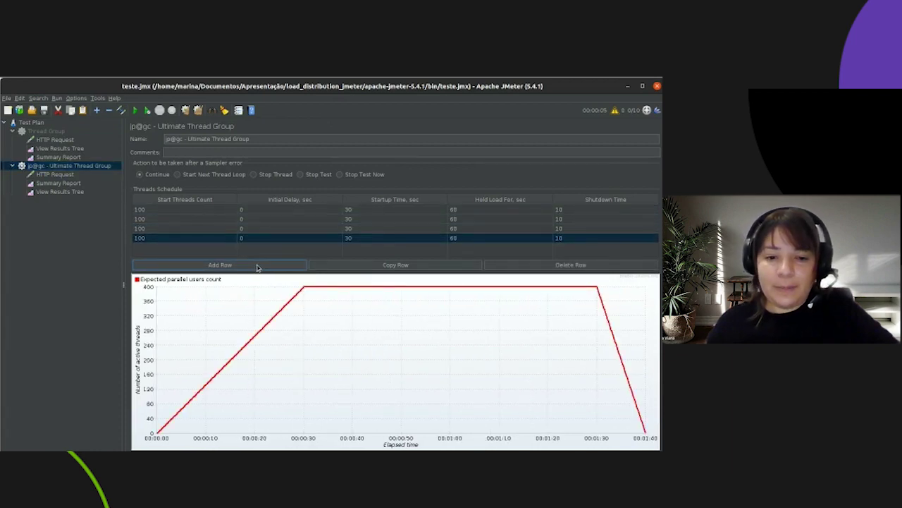
Set the Start Threads Count to 25 in all four schedule rows
{"action": "left_click", "coordinate": [169, 213]}
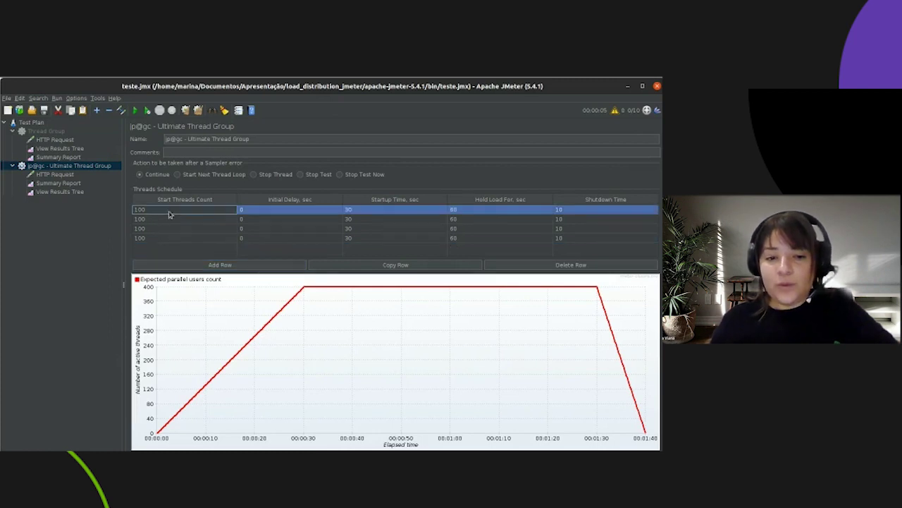
{"action": "double_click", "coordinate": [169, 210]}
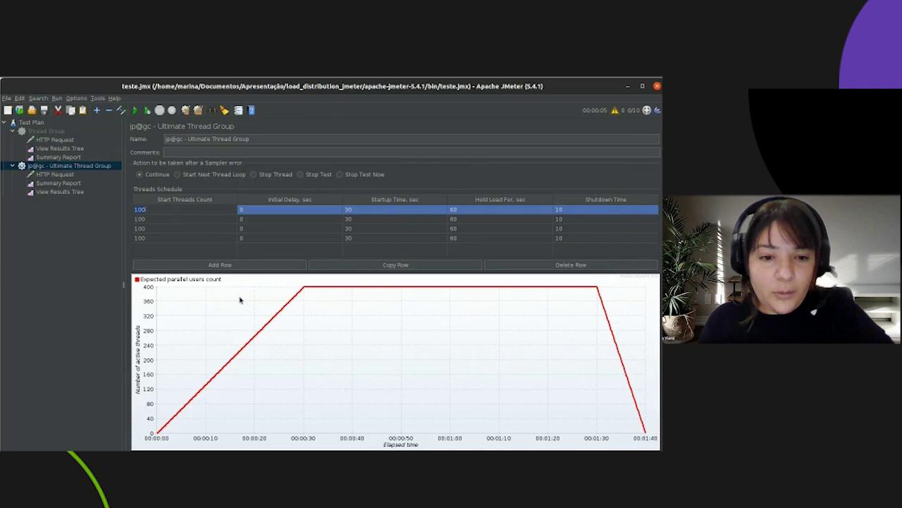
{"action": "left_click", "coordinate": [149, 220]}
{"action": "type", "text": "25"}
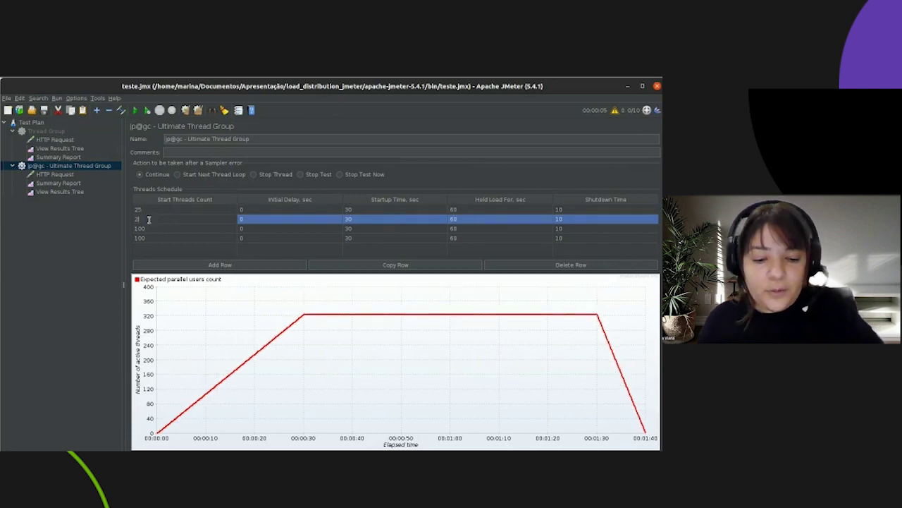
{"action": "left_click", "coordinate": [141, 228]}
{"action": "type", "text": "25"}
{"action": "left_click", "coordinate": [141, 238]}
{"action": "type", "text": "25"}
Clear the Startup Time value in all four schedule rows
{"action": "left_click", "coordinate": [355, 211]}
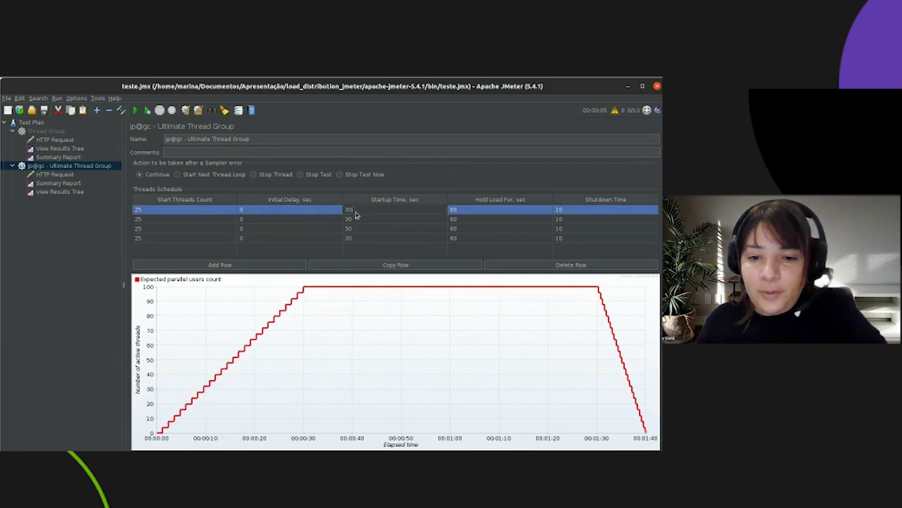
{"action": "type", "text": "0"}
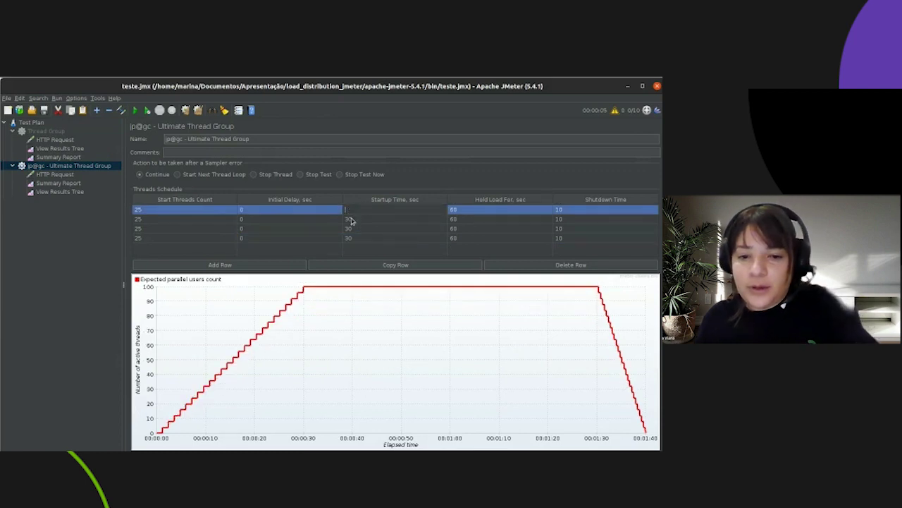
{"action": "left_click", "coordinate": [351, 220]}
{"action": "type", "text": "0"}
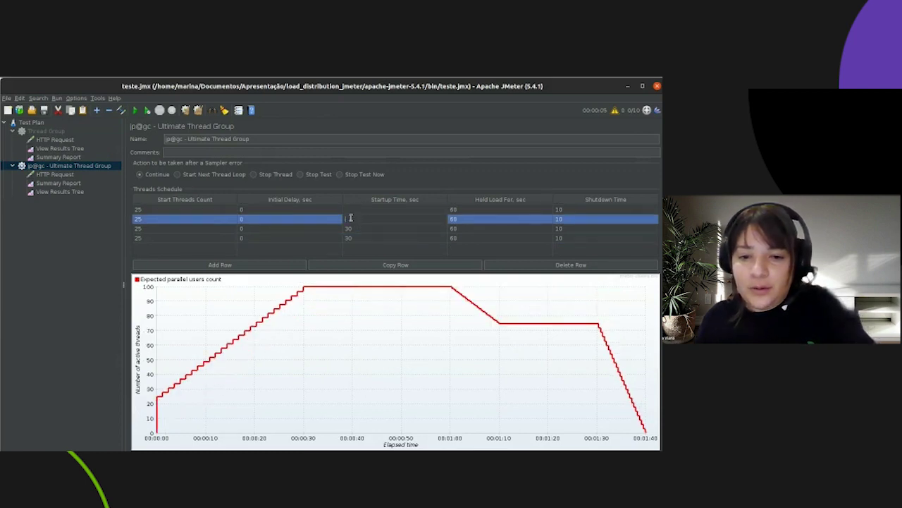
{"action": "left_click", "coordinate": [348, 229]}
{"action": "type", "text": "0"}
{"action": "left_click", "coordinate": [349, 239]}
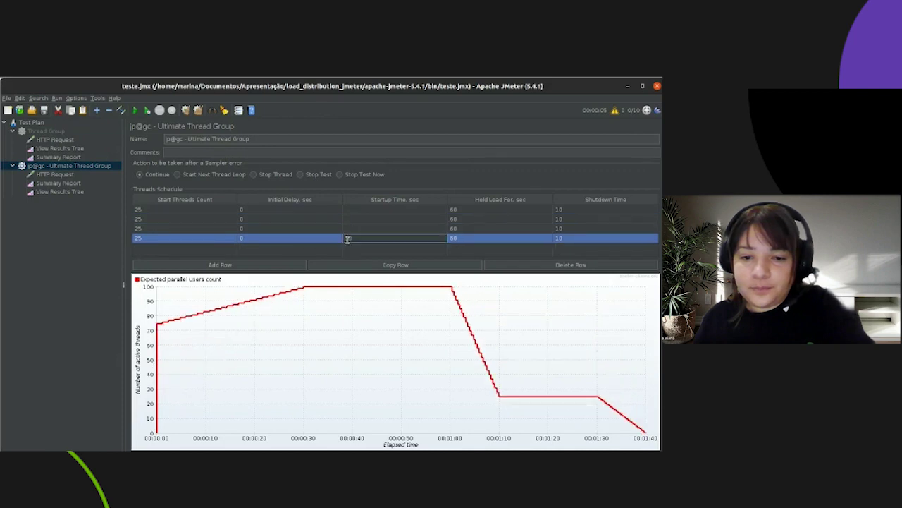
{"action": "key", "text": "BackSpace"}
{"action": "key", "text": "BackSpace"}
{"action": "type", "text": "0"}
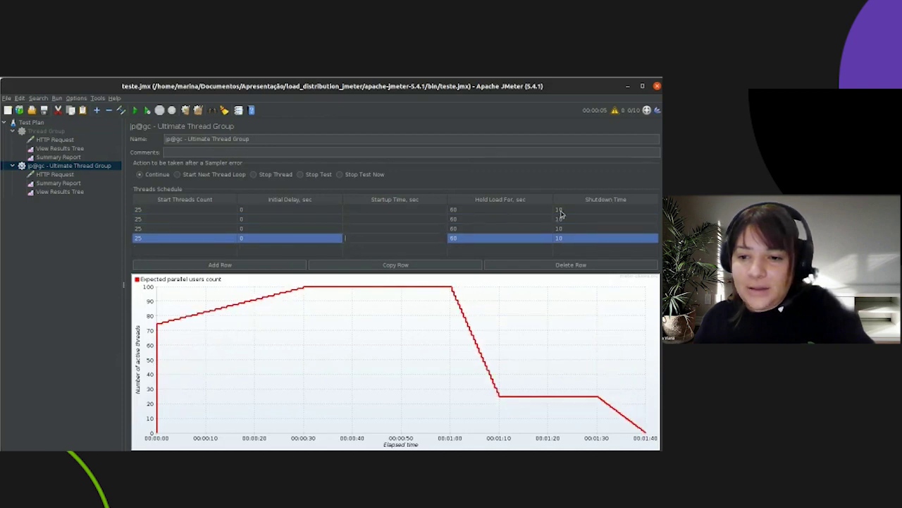
Clear the Shutdown Time value in all four schedule rows
{"action": "left_click", "coordinate": [559, 210]}
{"action": "key", "text": "BackSpace"}
{"action": "key", "text": "BackSpace"}
{"action": "type", "text": "0"}
{"action": "left_click", "coordinate": [561, 220]}
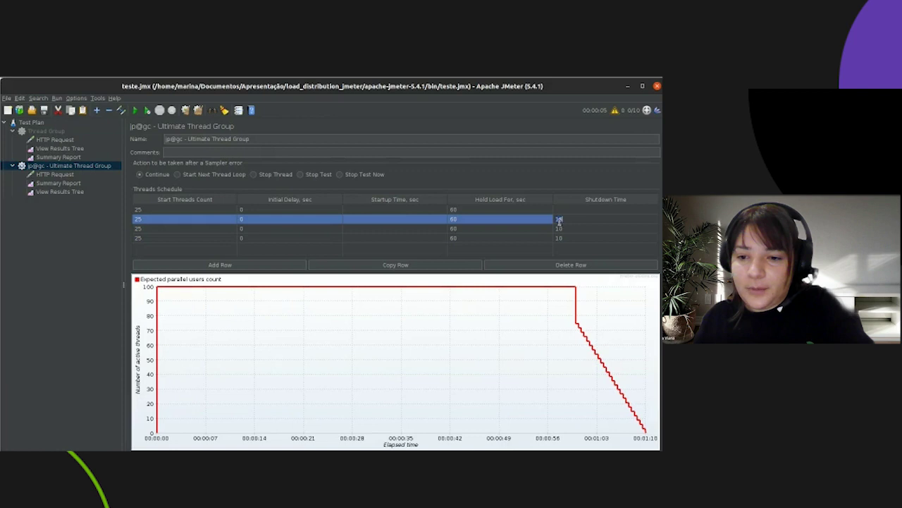
{"action": "key", "text": "BackSpace"}
{"action": "key", "text": "BackSpace"}
{"action": "type", "text": "0"}
{"action": "left_click", "coordinate": [560, 229]}
{"action": "key", "text": "BackSpace"}
{"action": "key", "text": "BackSpace"}
{"action": "type", "text": "0"}
{"action": "left_click", "coordinate": [559, 238]}
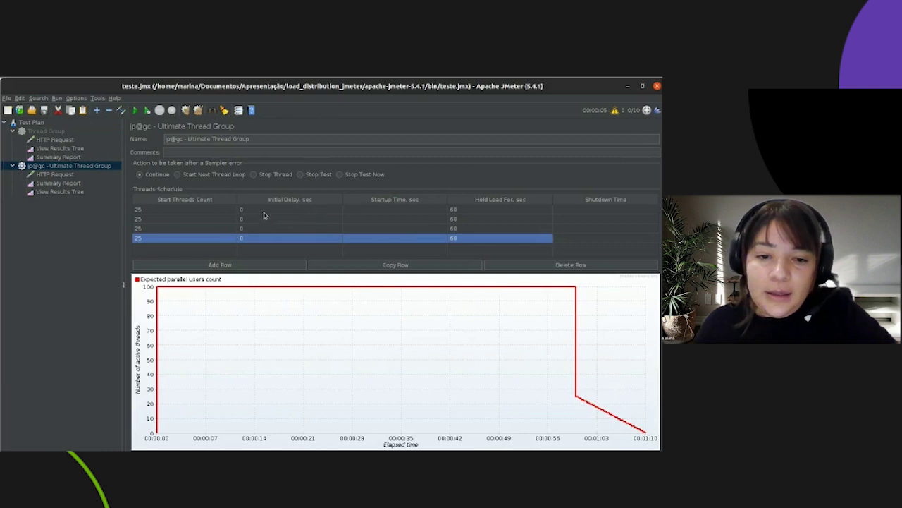
Set the Initial Delay to 5, 10 and 15 seconds in the second, third and fourth schedule rows
{"action": "left_click", "coordinate": [248, 209]}
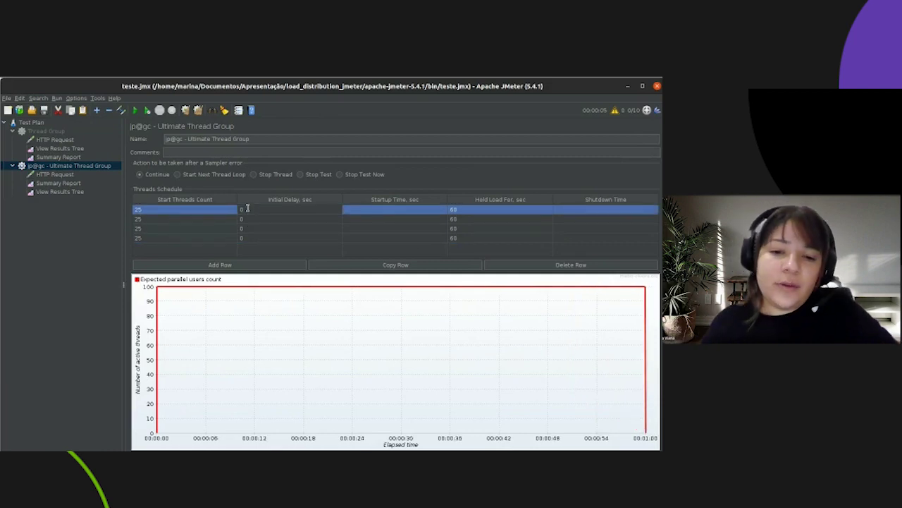
{"action": "left_click", "coordinate": [246, 219]}
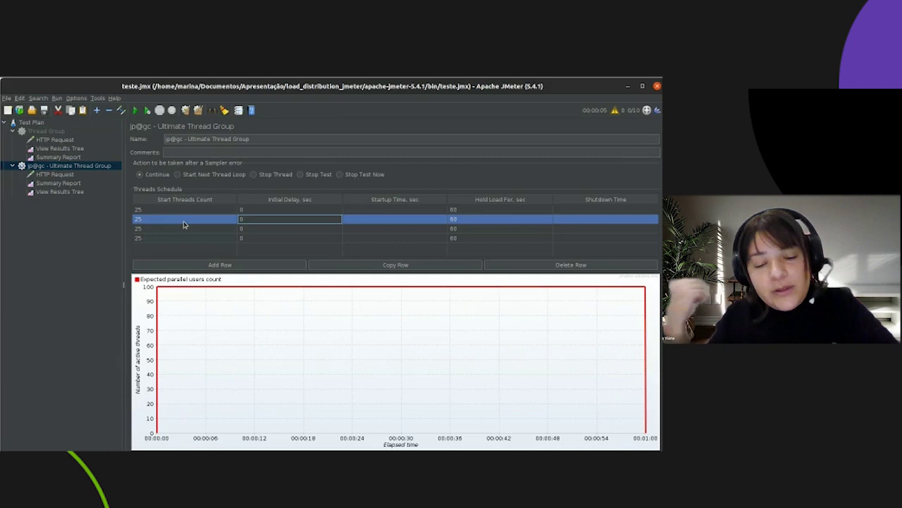
{"action": "double_click", "coordinate": [243, 223]}
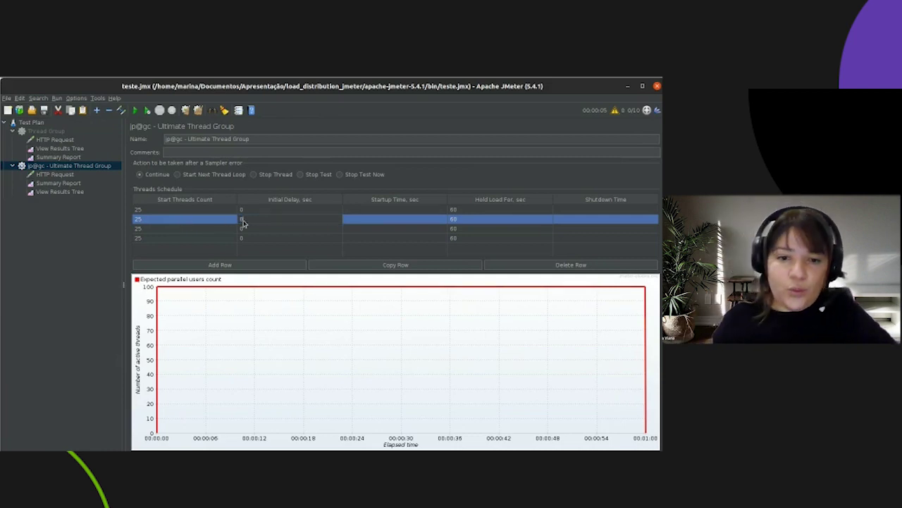
{"action": "type", "text": "5"}
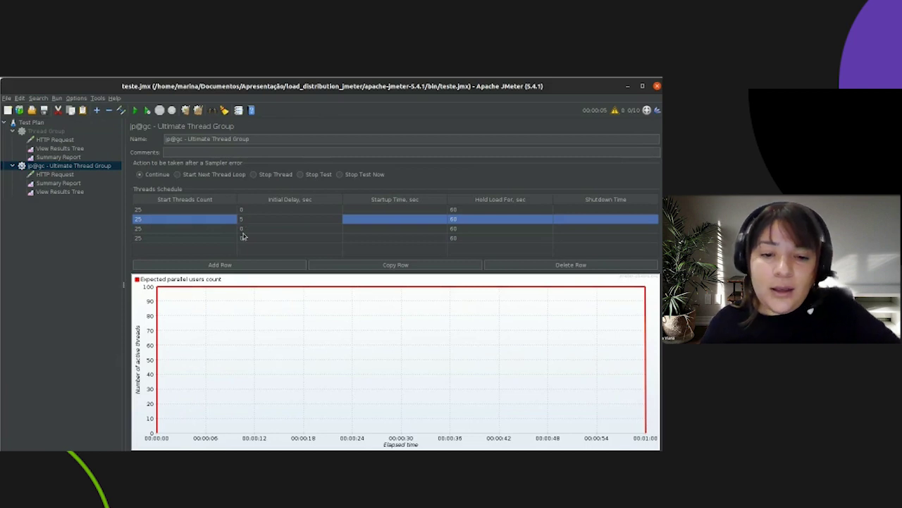
{"action": "key", "text": "Return"}
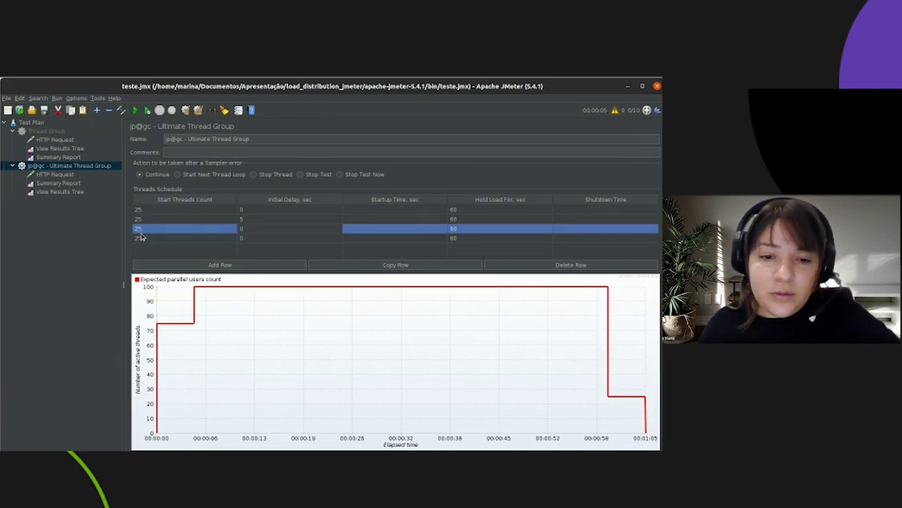
{"action": "left_click", "coordinate": [248, 239]}
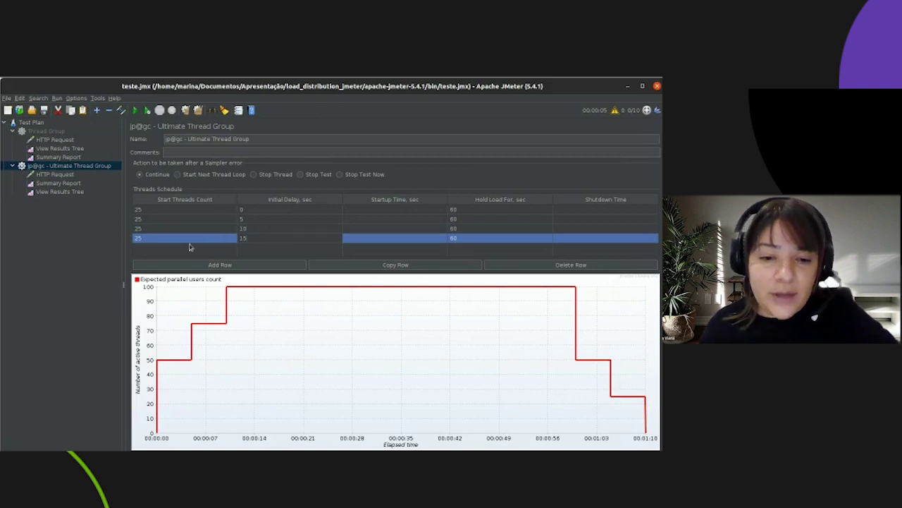
{"action": "left_click", "coordinate": [387, 247]}
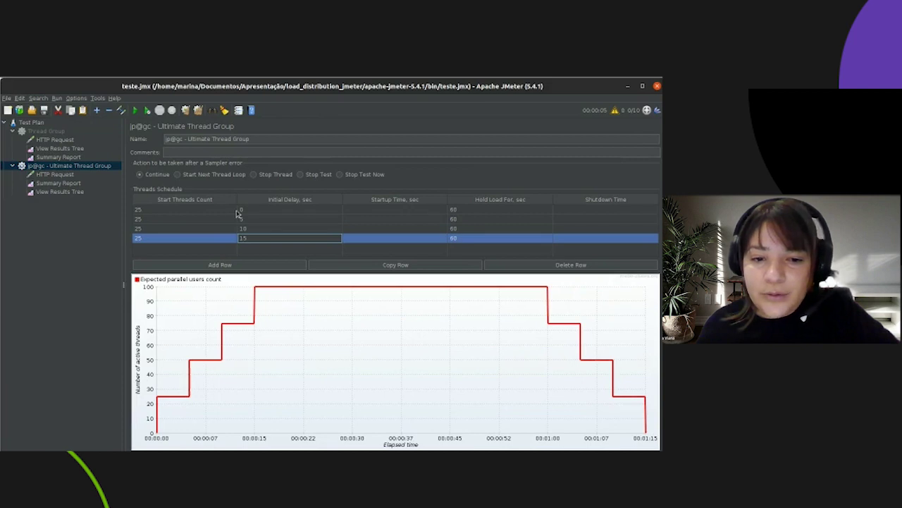
Set Hold Load For to 30 seconds in the first schedule row and 25 seconds in the second
{"action": "left_click", "coordinate": [454, 211]}
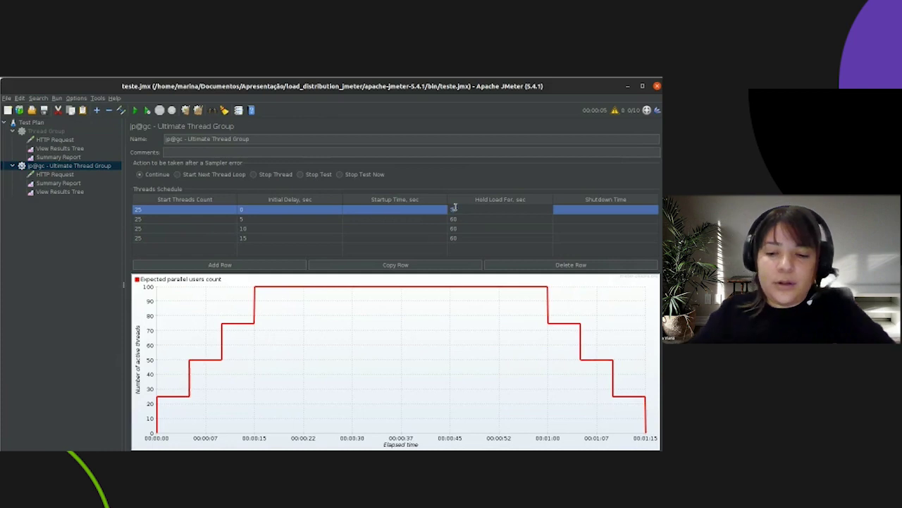
{"action": "left_click", "coordinate": [459, 218]}
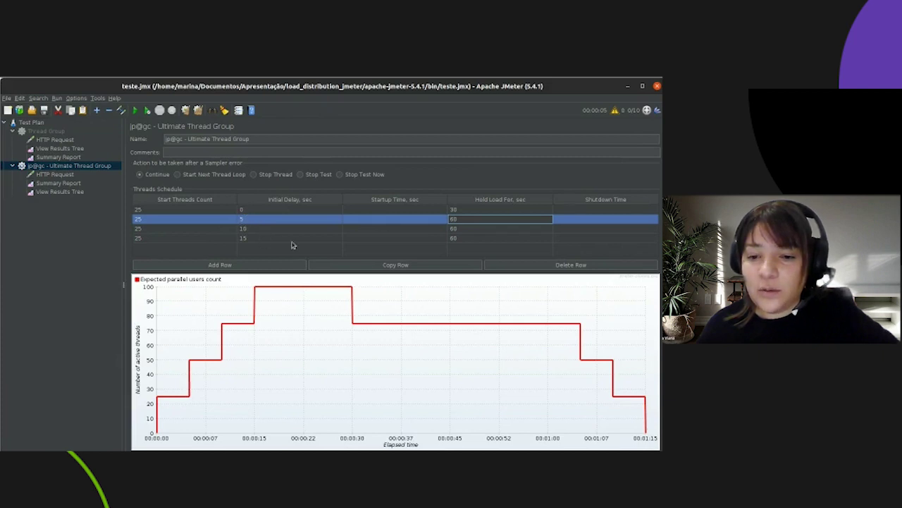
{"action": "double_click", "coordinate": [457, 221]}
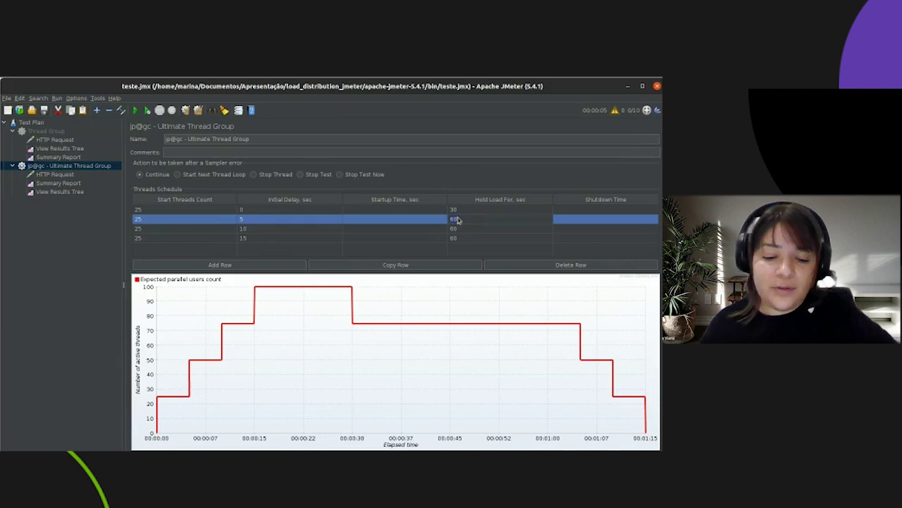
{"action": "key", "text": "BackSpace"}
{"action": "key", "text": "BackSpace"}
{"action": "type", "text": "25"}
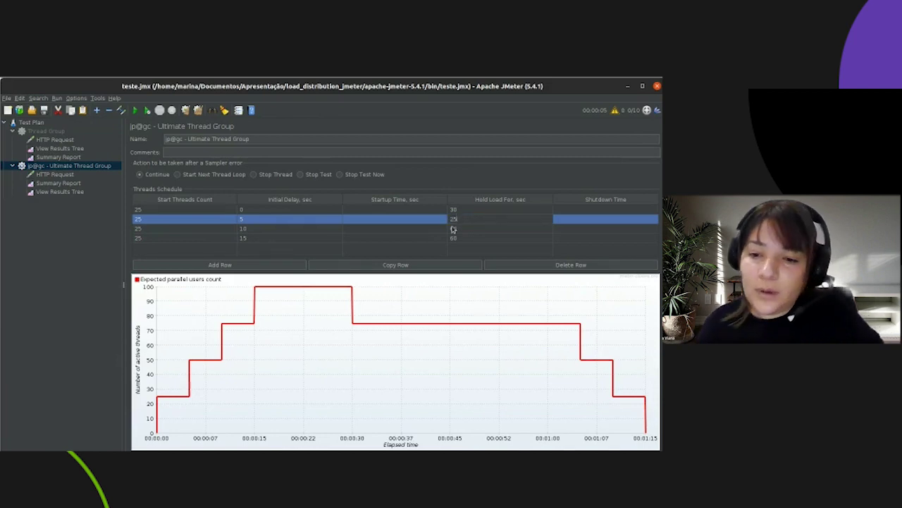
{"action": "key", "text": "Return"}
Set Hold Load For to 20 seconds in the third schedule row and 15 seconds in the fourth
{"action": "double_click", "coordinate": [452, 227]}
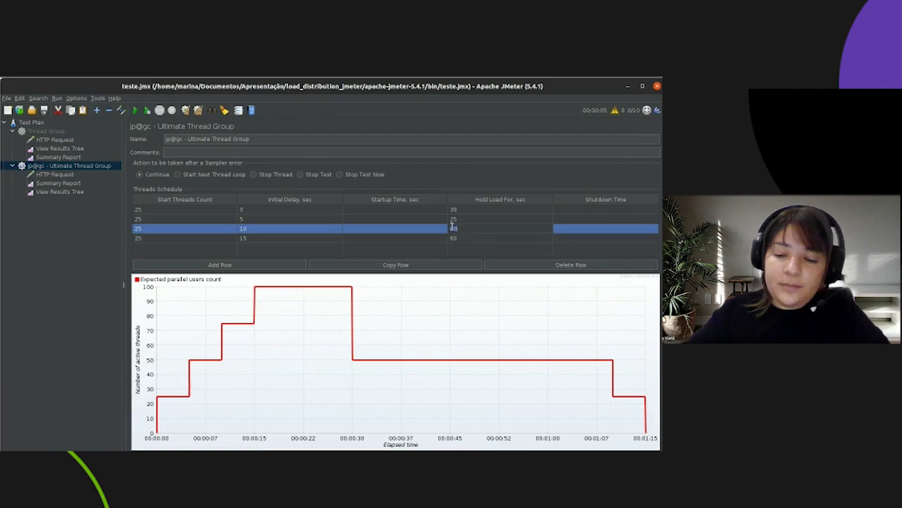
{"action": "key", "text": "BackSpace"}
{"action": "key", "text": "BackSpace"}
{"action": "type", "text": "20"}
{"action": "key", "text": "Return"}
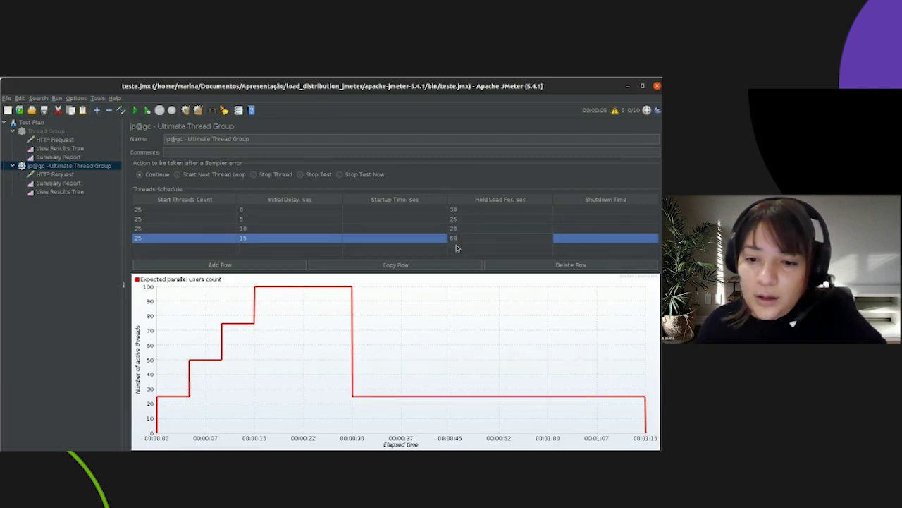
{"action": "double_click", "coordinate": [452, 237]}
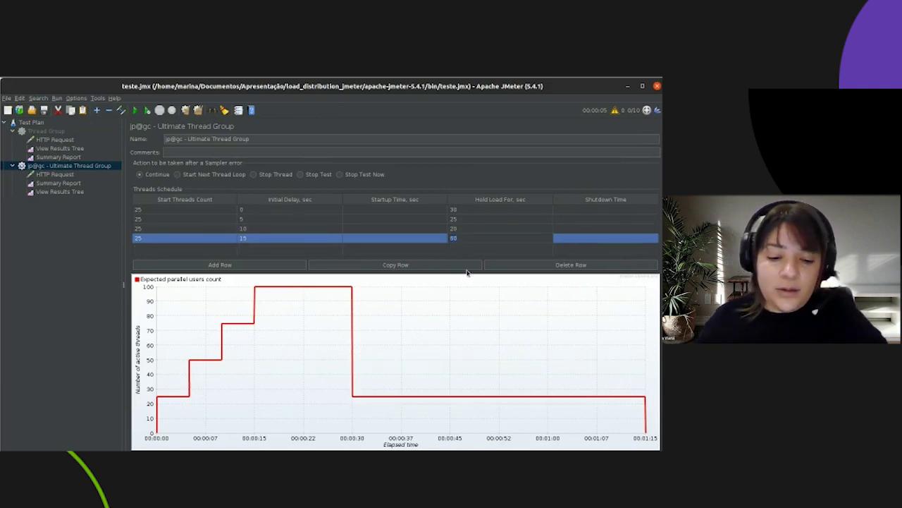
{"action": "type", "text": "15"}
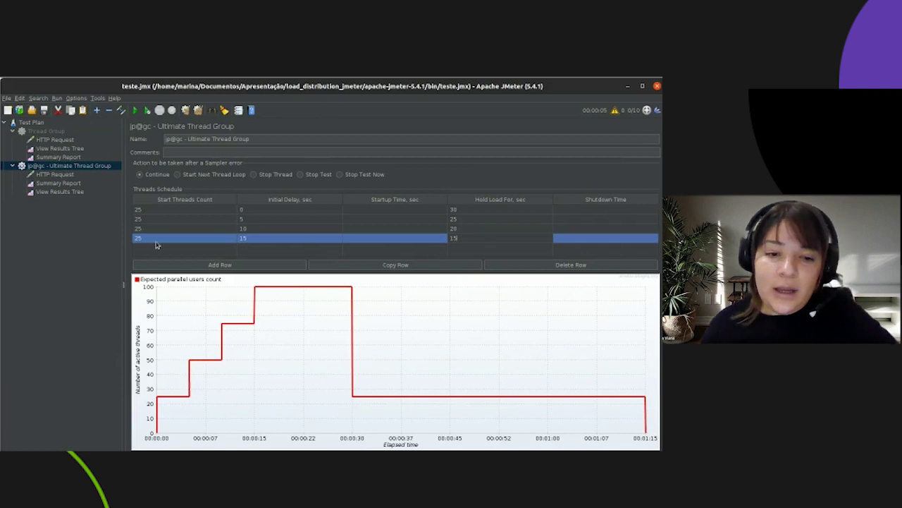
{"action": "left_click", "coordinate": [438, 240]}
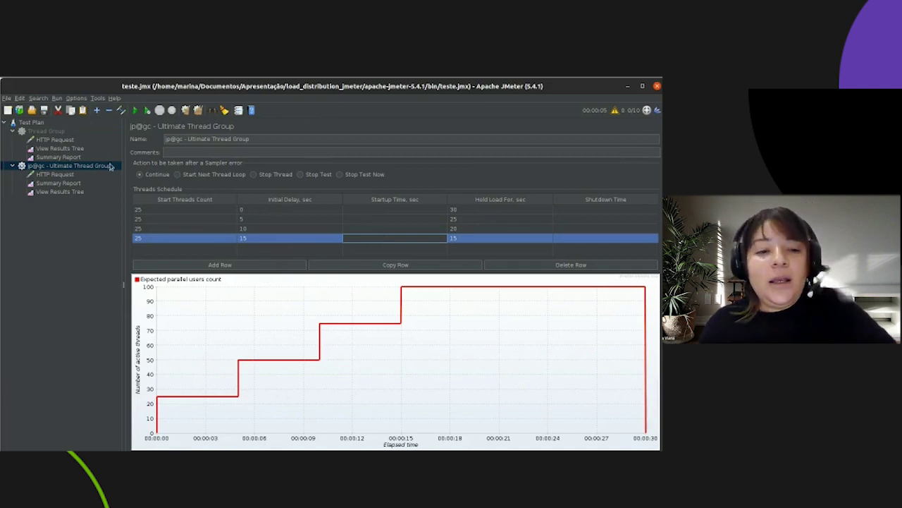
Check the Ultimate Thread Group's Summary Report, open its View Results Tree and start the test run
{"action": "left_click", "coordinate": [78, 183]}
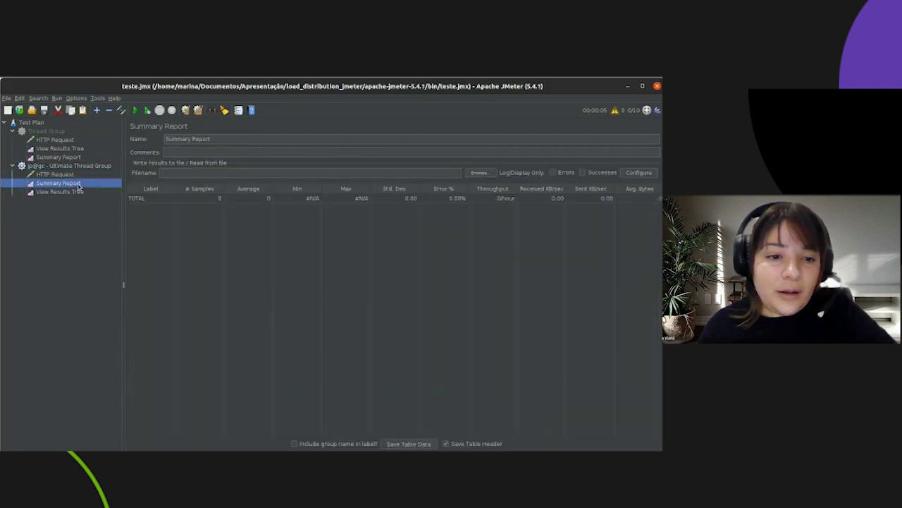
{"action": "left_click", "coordinate": [79, 191]}
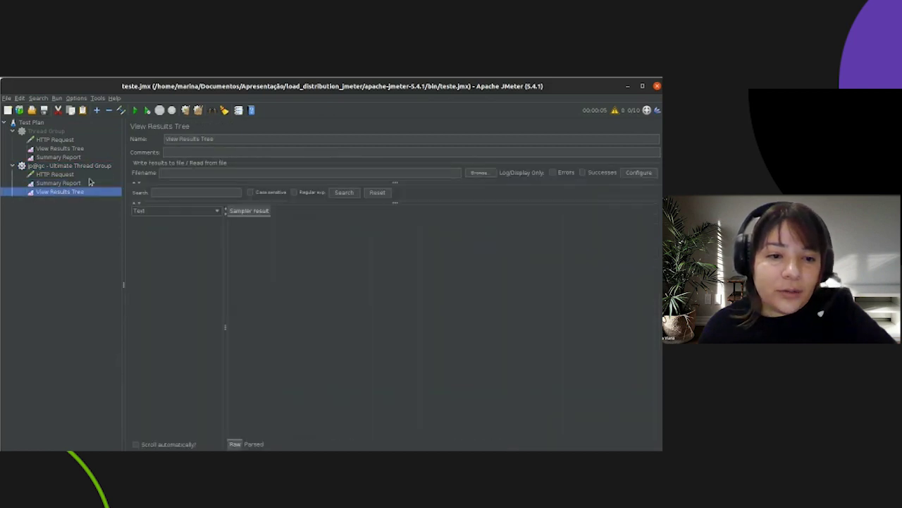
{"action": "left_click", "coordinate": [135, 110]}
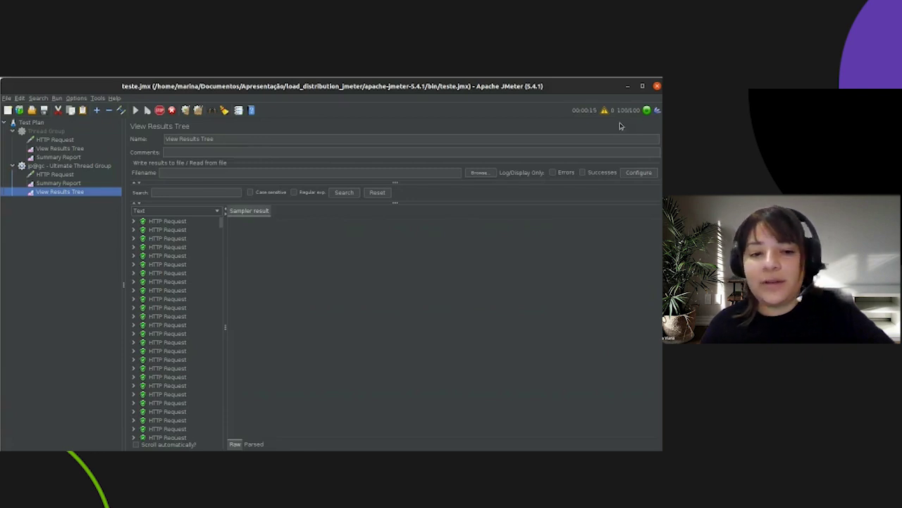
Examine the Ultimate Thread Group's run in View Results Tree and Summary Report, and check its HTTP Request settings
{"action": "scroll", "coordinate": [217, 370], "scroll_direction": "down", "scroll_amount": 10}
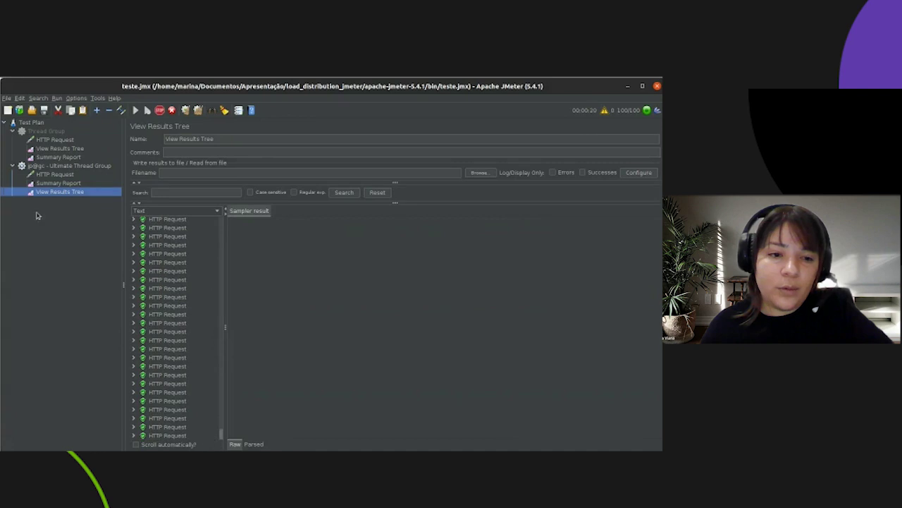
{"action": "left_click", "coordinate": [61, 182]}
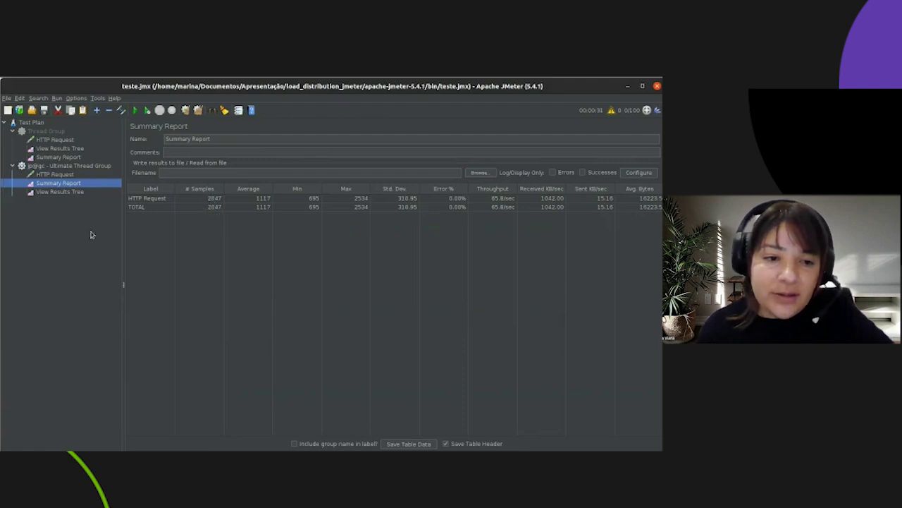
{"action": "left_click", "coordinate": [51, 175]}
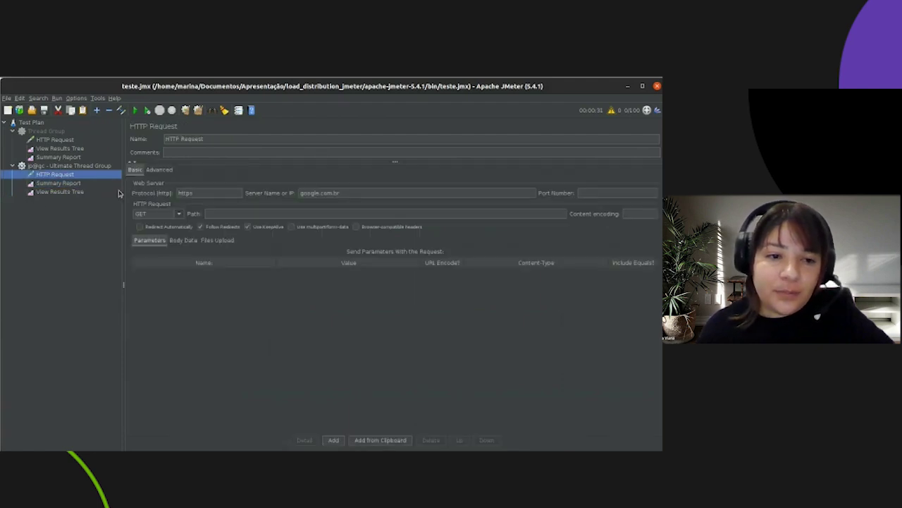
Set the Startup Time to 1 second in all four schedule rows of the jp@gc Ultimate Thread Group
{"action": "left_click", "coordinate": [60, 165]}
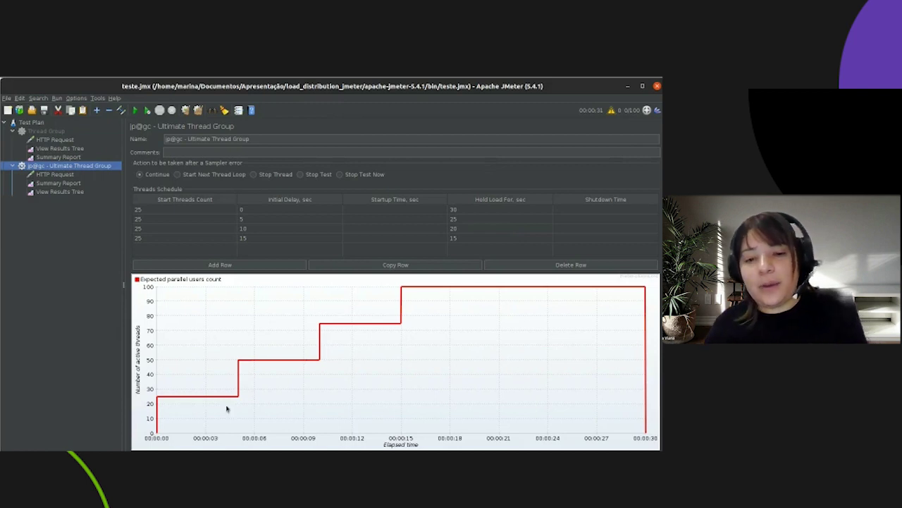
{"action": "left_click", "coordinate": [365, 210]}
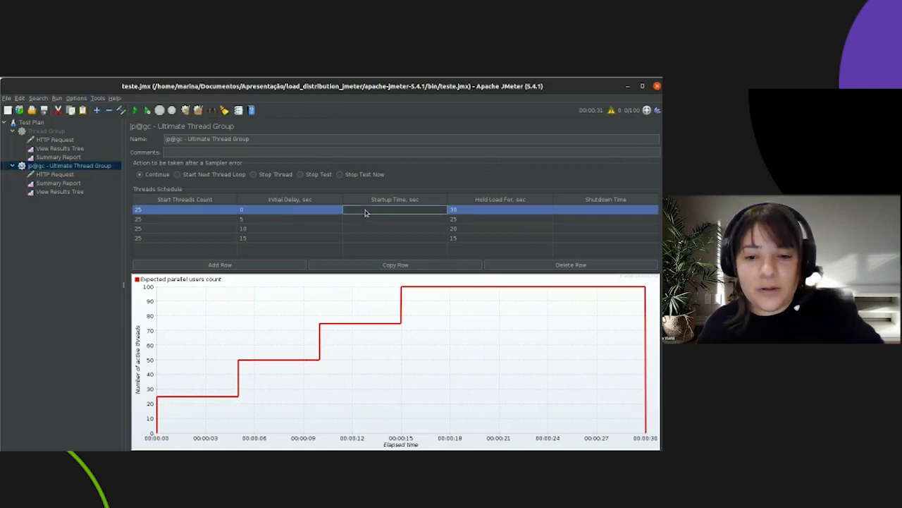
{"action": "type", "text": "1"}
{"action": "key", "text": "Return"}
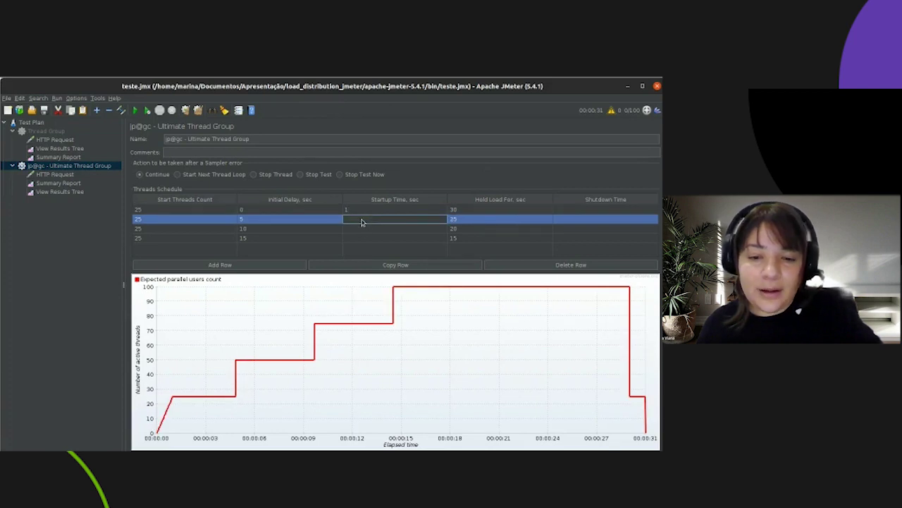
{"action": "type", "text": "1"}
{"action": "key", "text": "Return"}
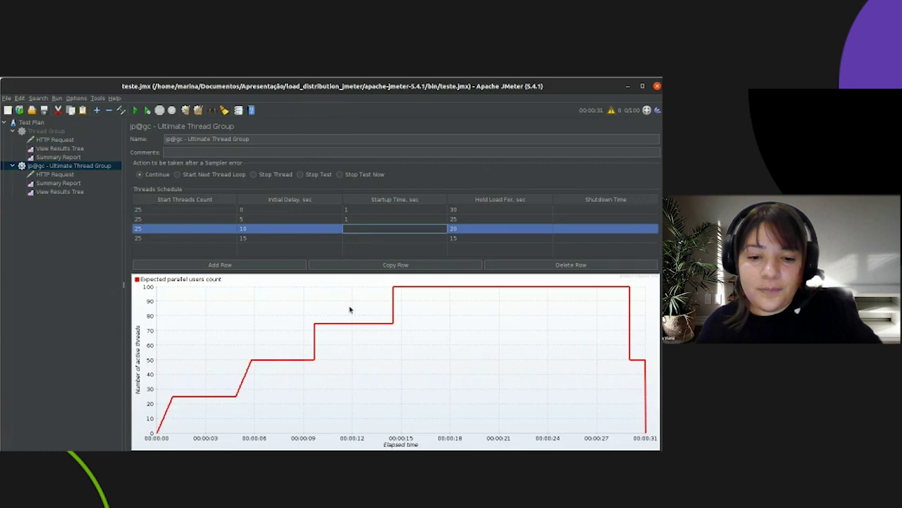
{"action": "type", "text": "1"}
{"action": "left_click", "coordinate": [359, 239]}
{"action": "type", "text": "1"}
{"action": "left_click", "coordinate": [355, 232]}
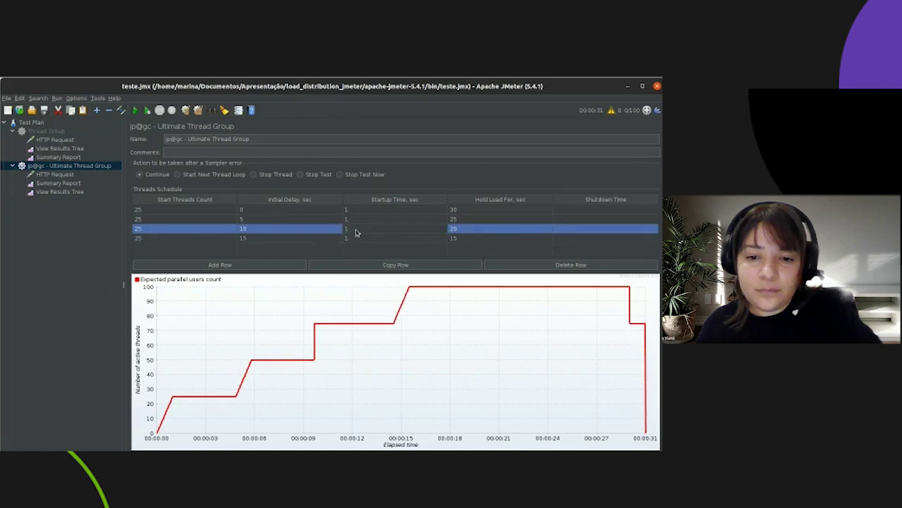
{"action": "left_click", "coordinate": [468, 240]}
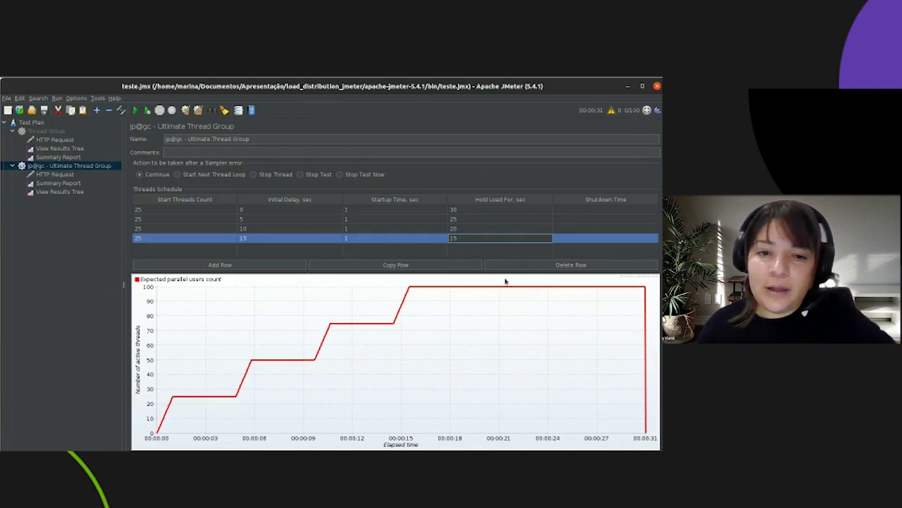
Delete the fourth and third rows from the threads schedule, keeping only the first two
{"action": "left_click", "coordinate": [419, 242]}
{"action": "left_click", "coordinate": [469, 238]}
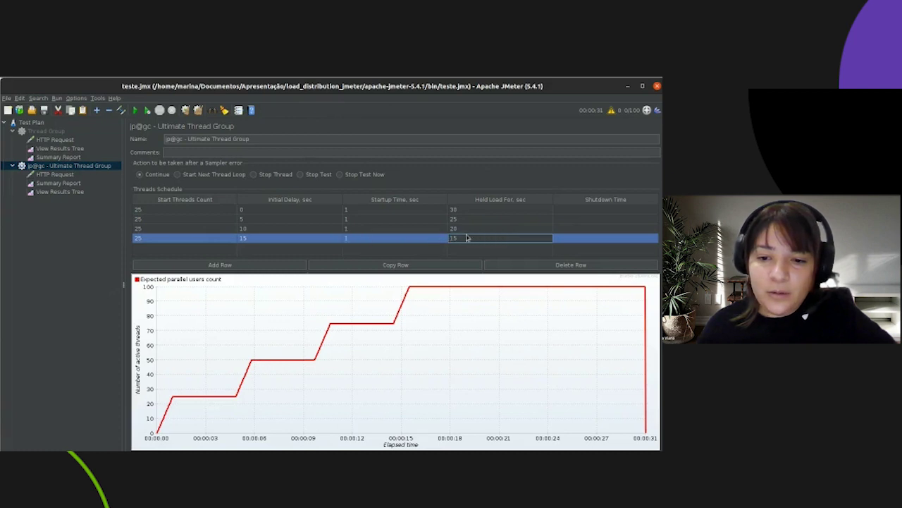
{"action": "left_click", "coordinate": [572, 240]}
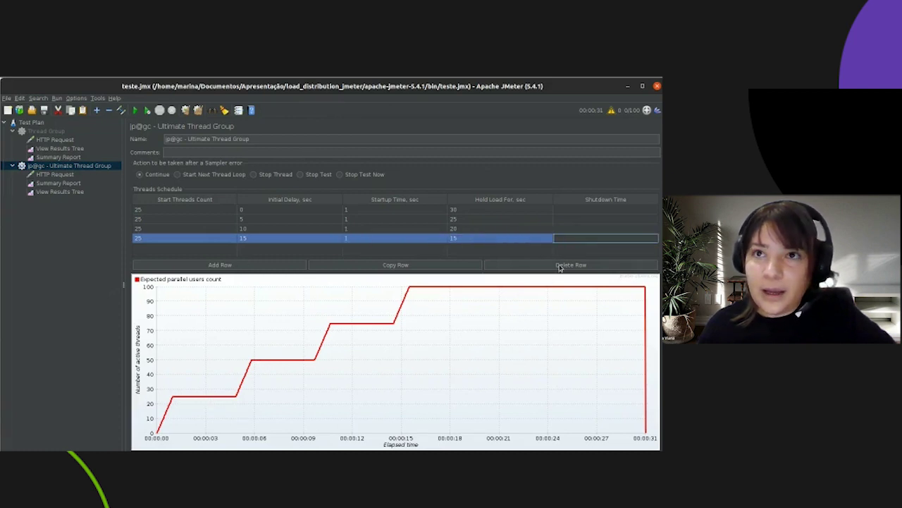
{"action": "left_click", "coordinate": [561, 266]}
{"action": "left_click", "coordinate": [538, 267]}
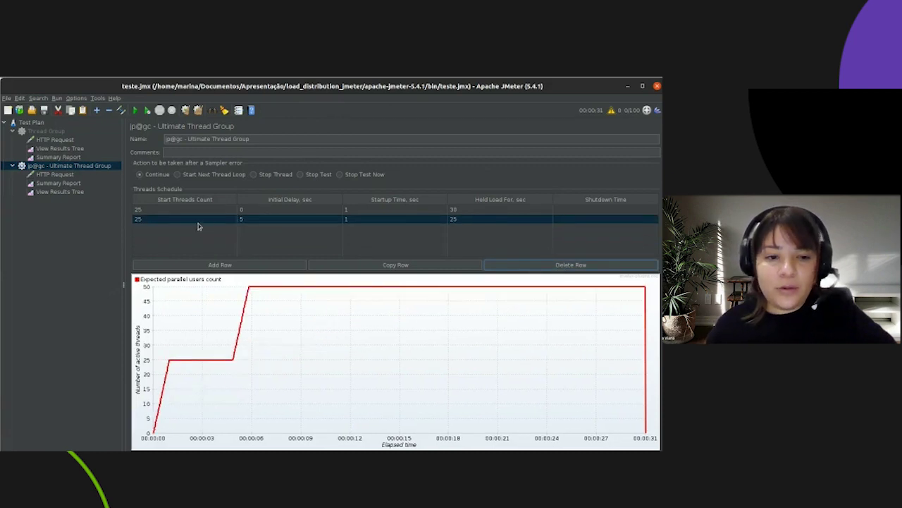
Set the second schedule row's Start Threads Count to 75 and the first row's Hold Load For to 15 seconds
{"action": "double_click", "coordinate": [152, 220]}
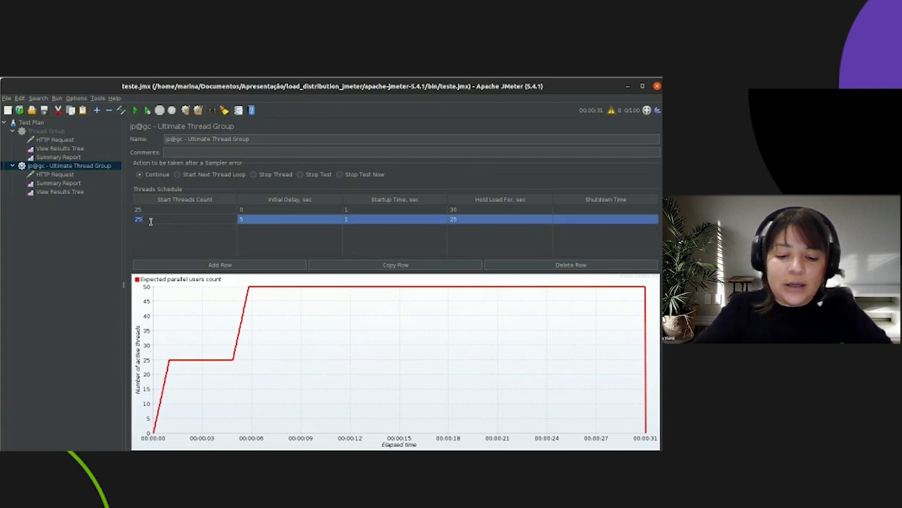
{"action": "left_click", "coordinate": [277, 222]}
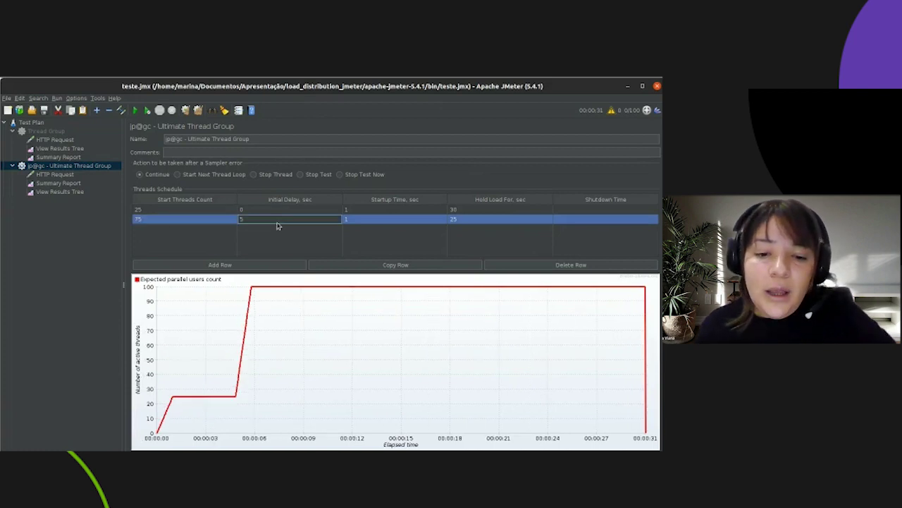
{"action": "double_click", "coordinate": [458, 210]}
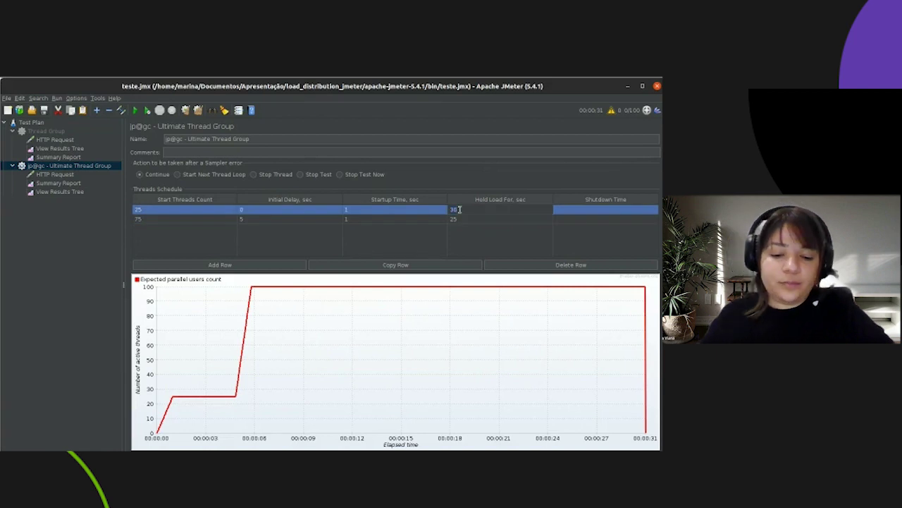
{"action": "type", "text": "15"}
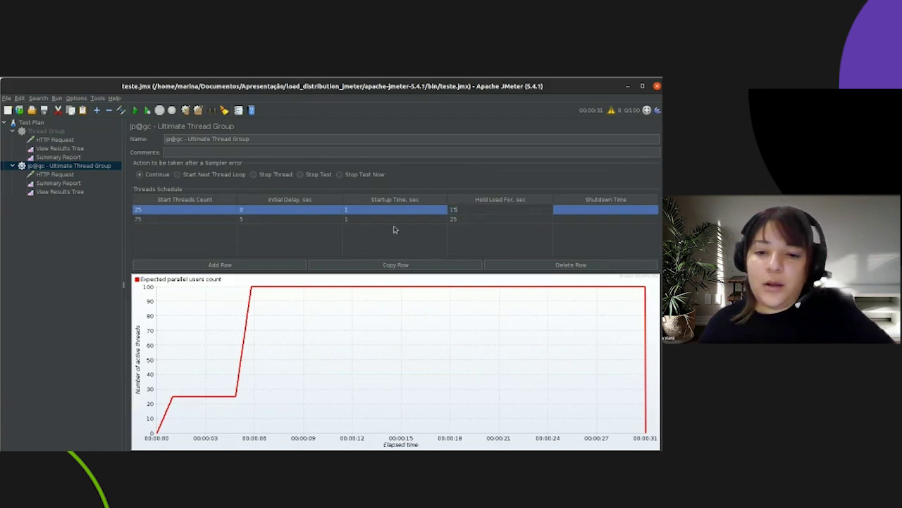
{"action": "left_click", "coordinate": [275, 226]}
Set the second schedule row's Initial Delay to 6 seconds and its Hold Load For to 1 second
{"action": "left_click", "coordinate": [244, 220]}
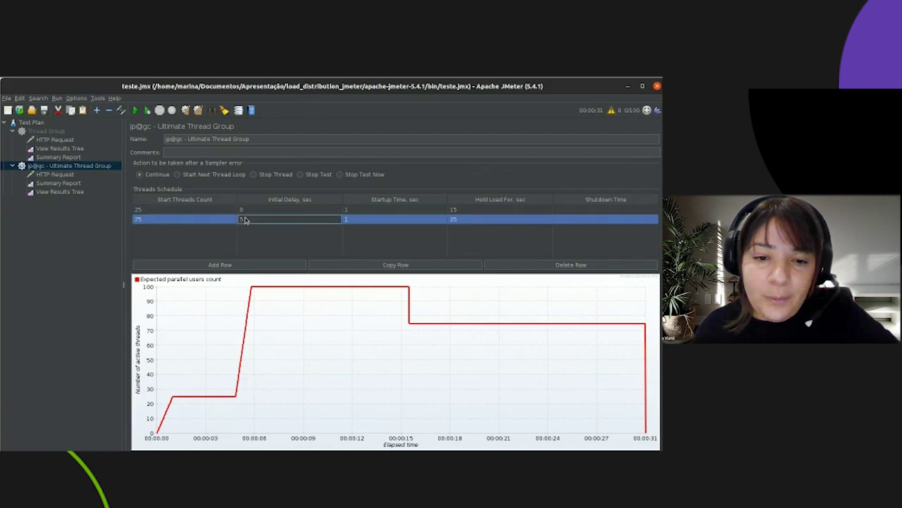
{"action": "double_click", "coordinate": [244, 221]}
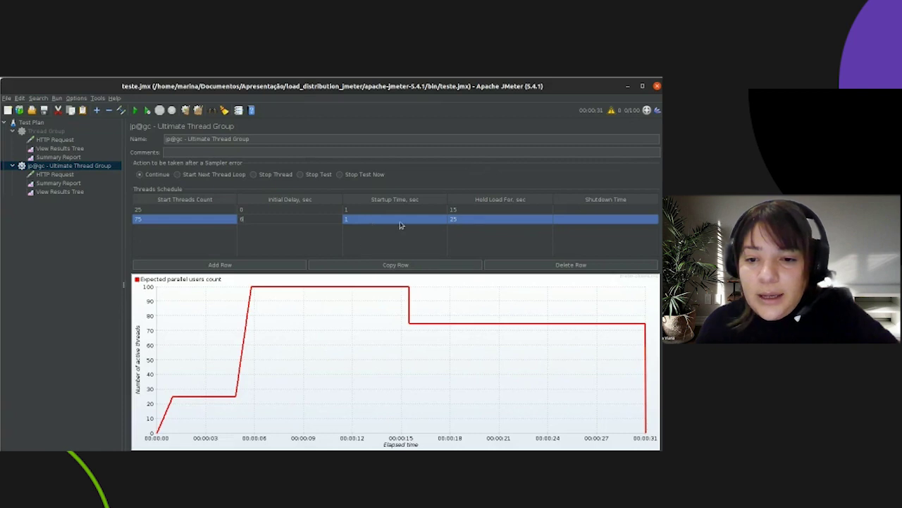
{"action": "double_click", "coordinate": [453, 219]}
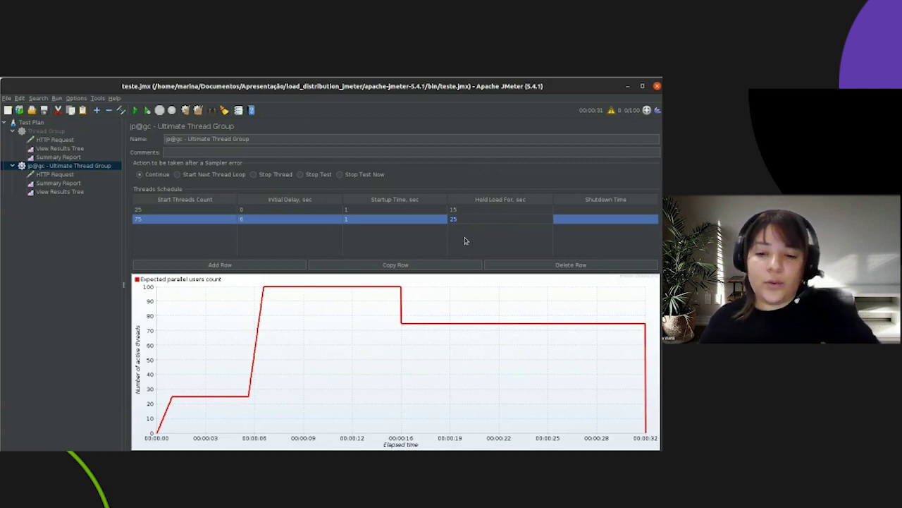
{"action": "key", "text": "BackSpace"}
{"action": "left_click", "coordinate": [574, 224]}
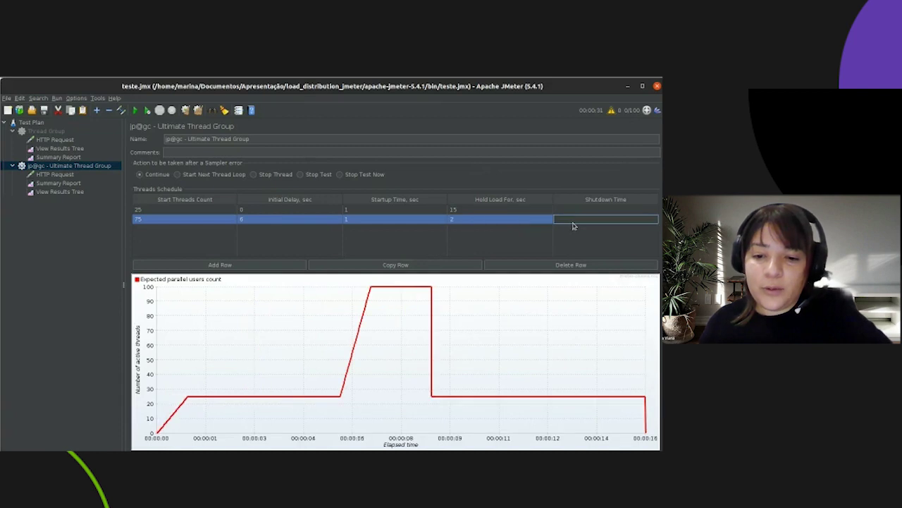
{"action": "left_click", "coordinate": [470, 220]}
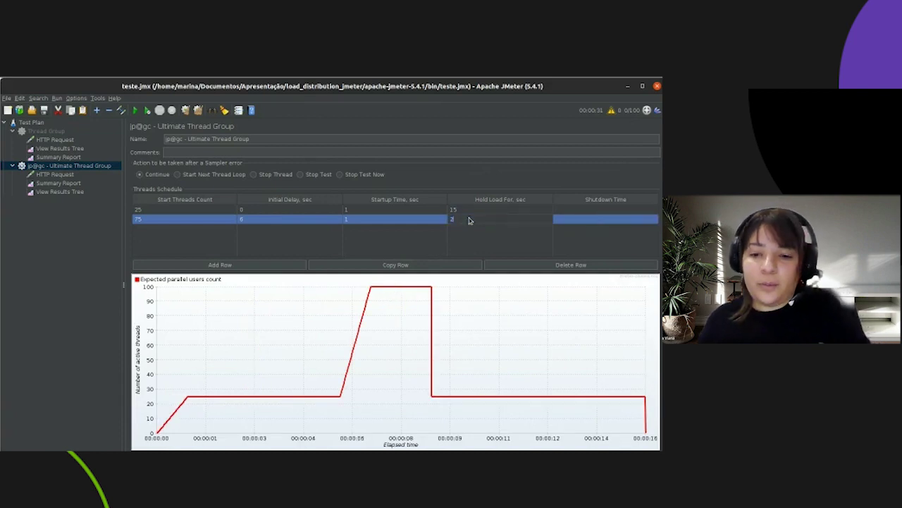
{"action": "left_click", "coordinate": [406, 226]}
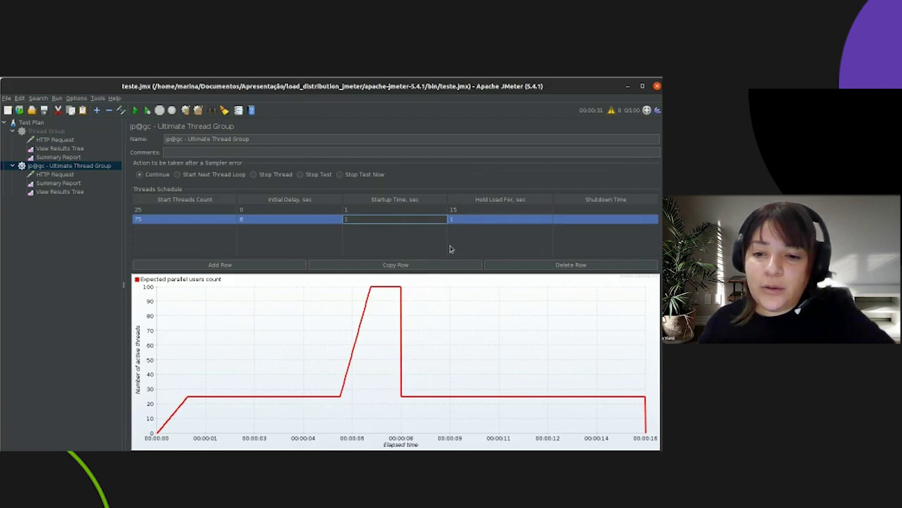
Set the second schedule row's Shutdown Time to 1 second
{"action": "left_click", "coordinate": [564, 224]}
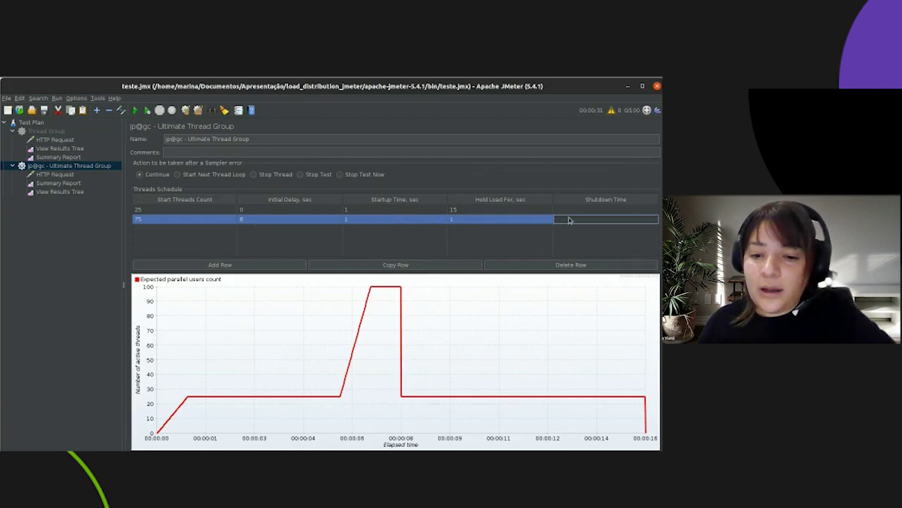
{"action": "type", "text": "3"}
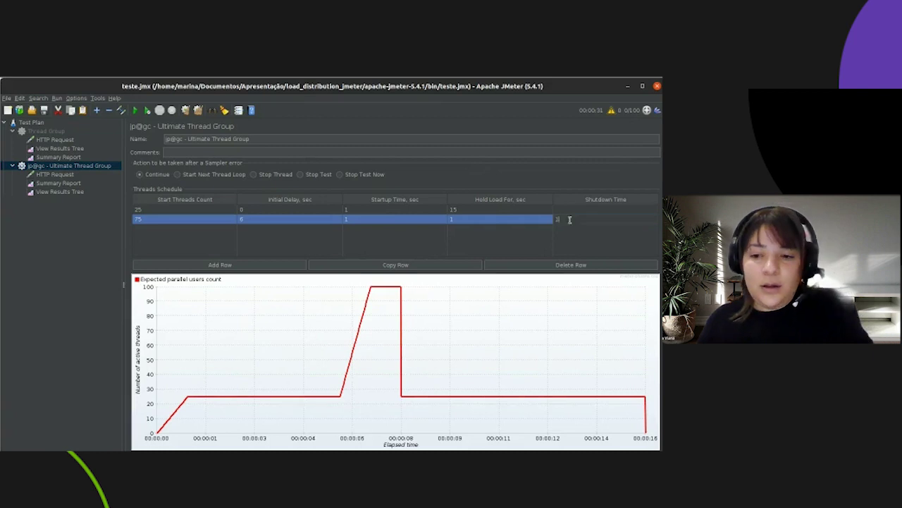
{"action": "left_click", "coordinate": [530, 210]}
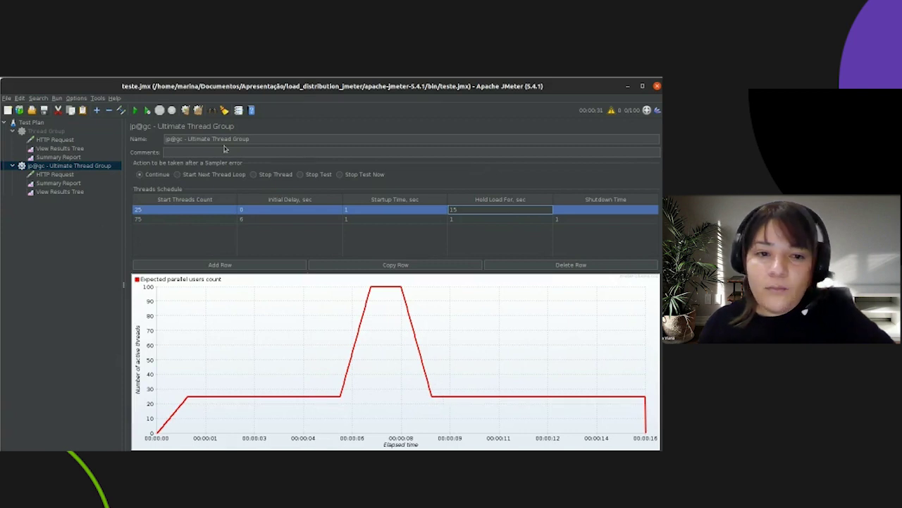
Clear all previous test results and start the test run with the Ultimate Thread Group's Summary Report open
{"action": "left_click", "coordinate": [83, 192]}
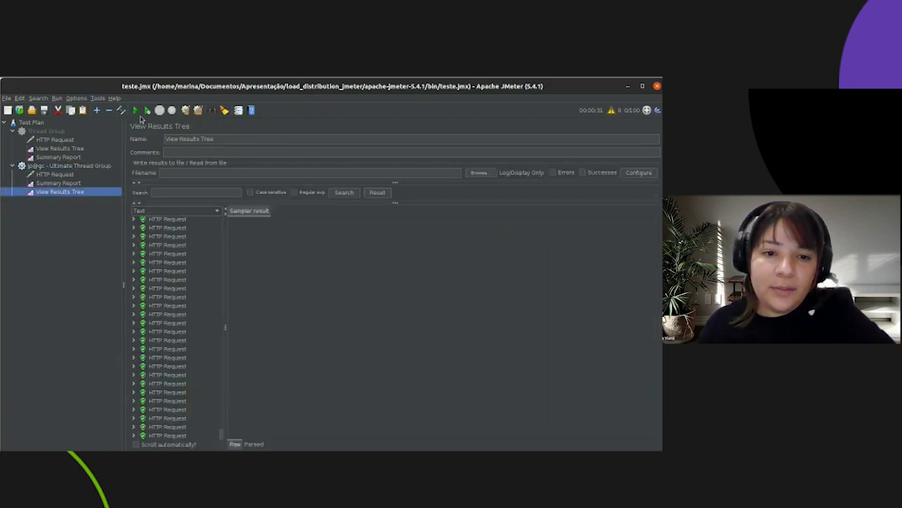
{"action": "left_click", "coordinate": [198, 111]}
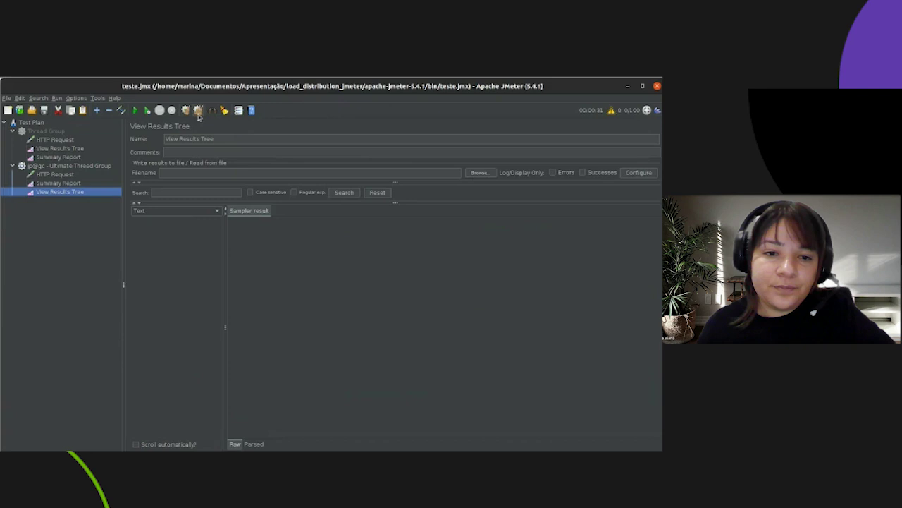
{"action": "left_click", "coordinate": [77, 184]}
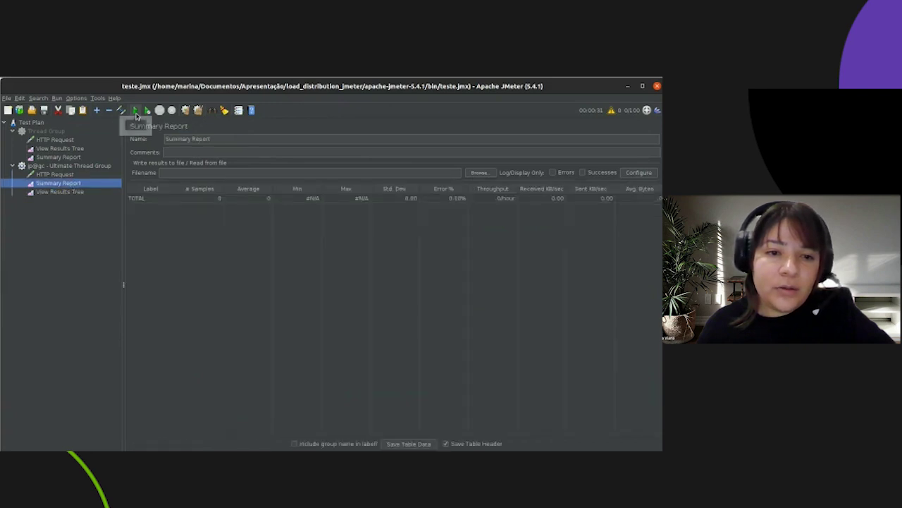
{"action": "left_click", "coordinate": [135, 112]}
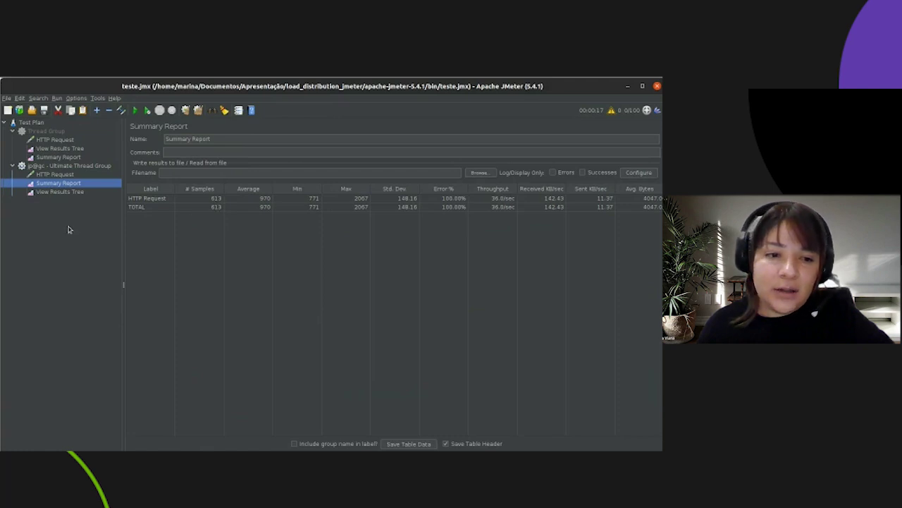
Examine the second HTTP Request's response code and the Summary Report, and switch to the presentation slides
{"action": "left_click", "coordinate": [61, 191]}
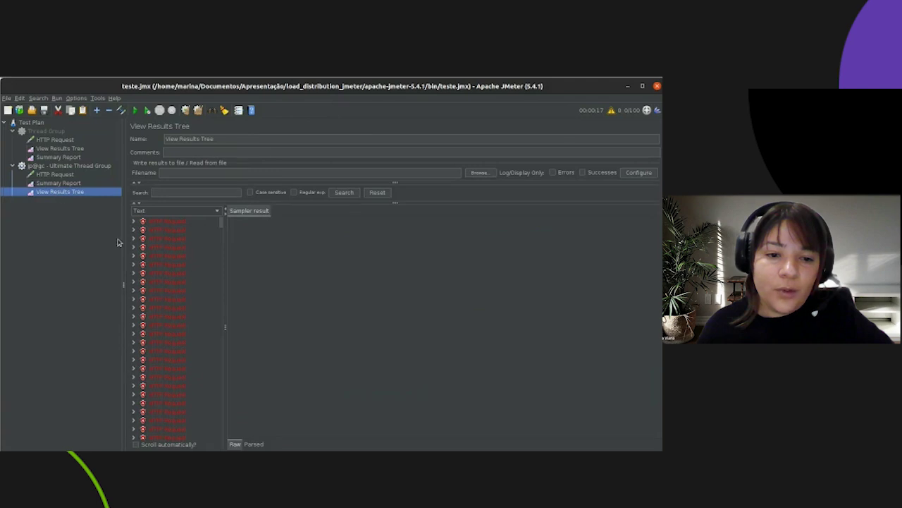
{"action": "left_click", "coordinate": [178, 231]}
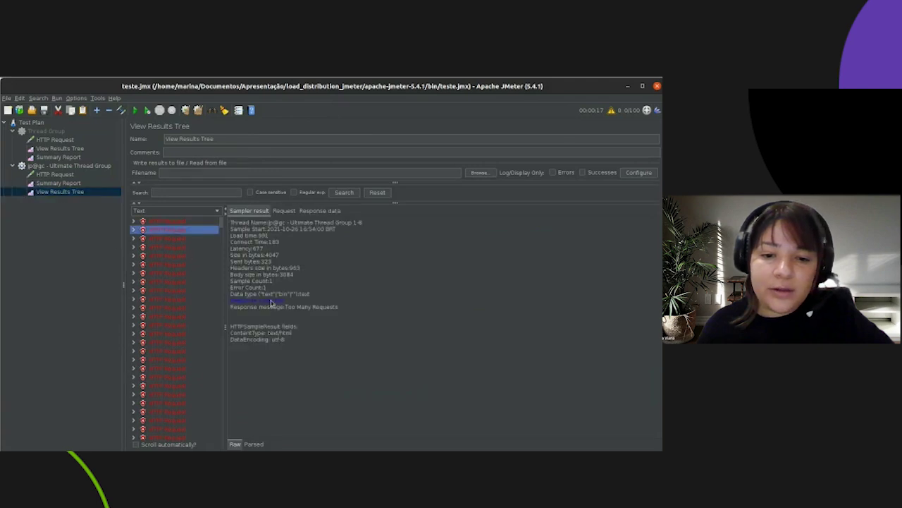
{"action": "left_click_drag", "start_coordinate": [272, 303], "coordinate": [285, 303]}
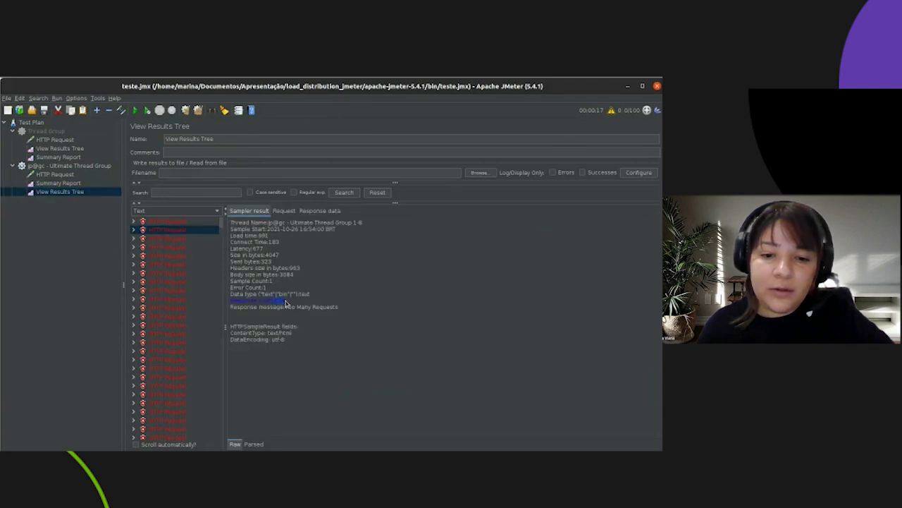
{"action": "left_click", "coordinate": [50, 183]}
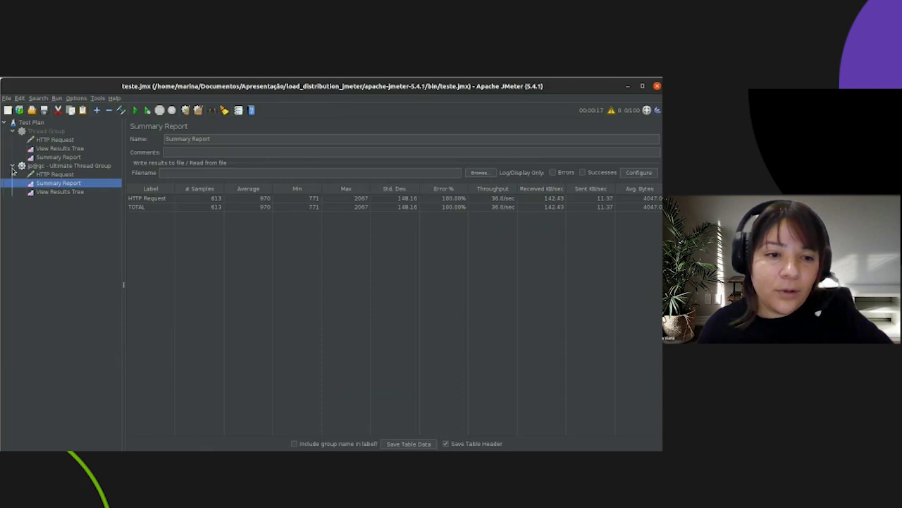
{"action": "key", "text": "alt+Tab"}
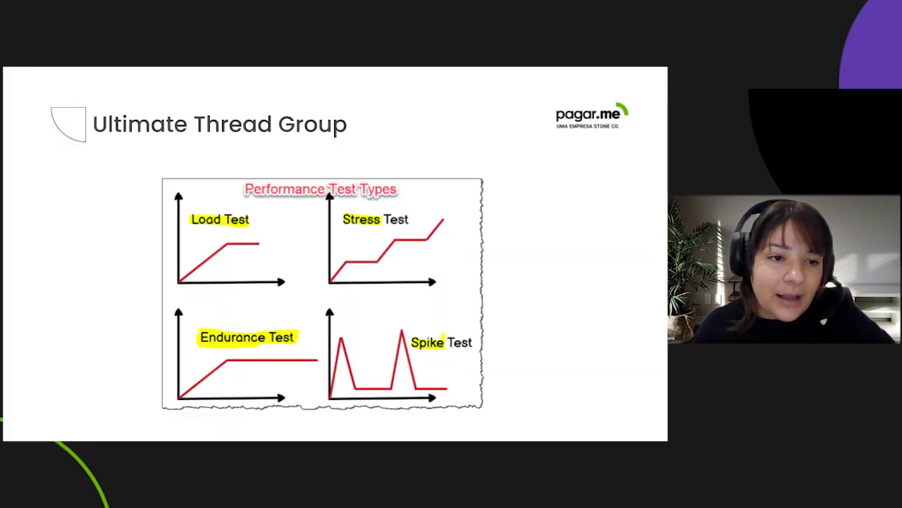
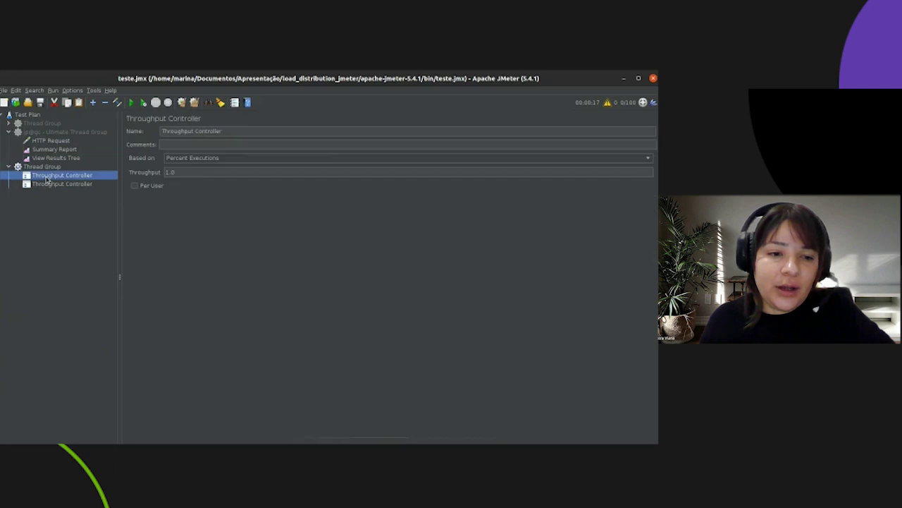
Add an HTTP Request sampler to each of the two Throughput Controllers in the new Thread Group
{"action": "right_click", "coordinate": [47, 180]}
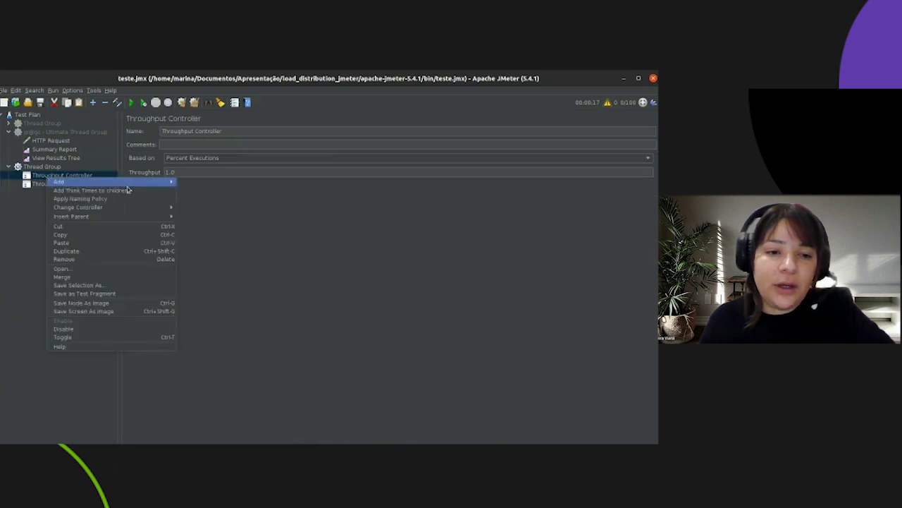
{"action": "mouse_move", "coordinate": [141, 182]}
{"action": "mouse_move", "coordinate": [191, 193]}
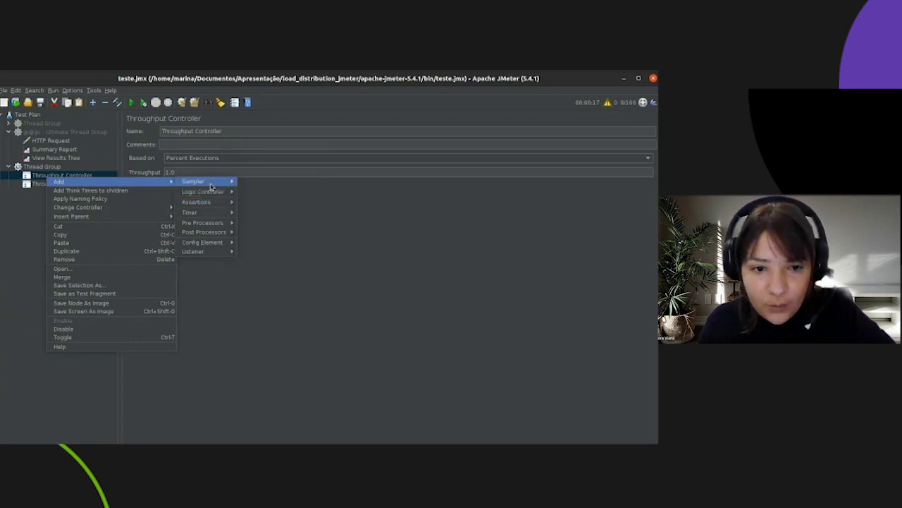
{"action": "left_click", "coordinate": [259, 190]}
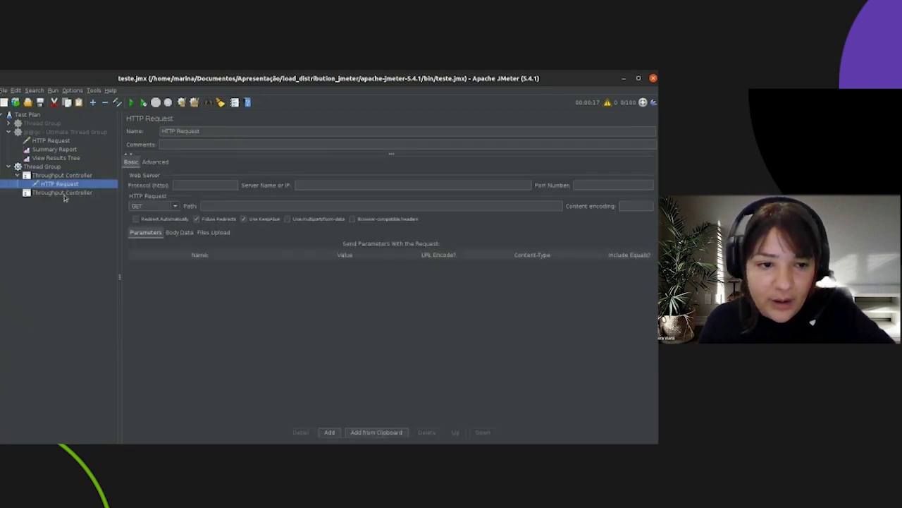
{"action": "right_click", "coordinate": [63, 194]}
{"action": "left_click", "coordinate": [271, 208]}
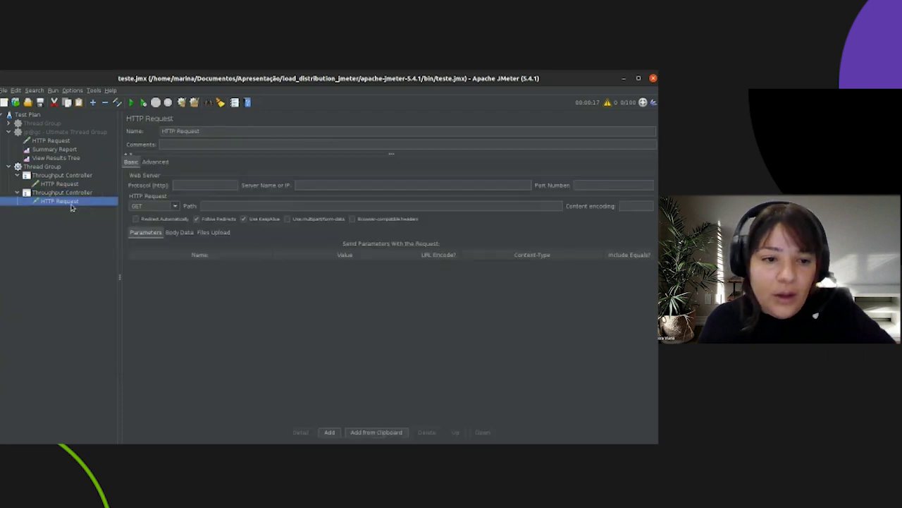
Copy the Ultimate Thread Group's Summary Report and View Results Tree into the new Thread Group, and collapse the Ultimate Thread Group
{"action": "left_click", "coordinate": [56, 158]}
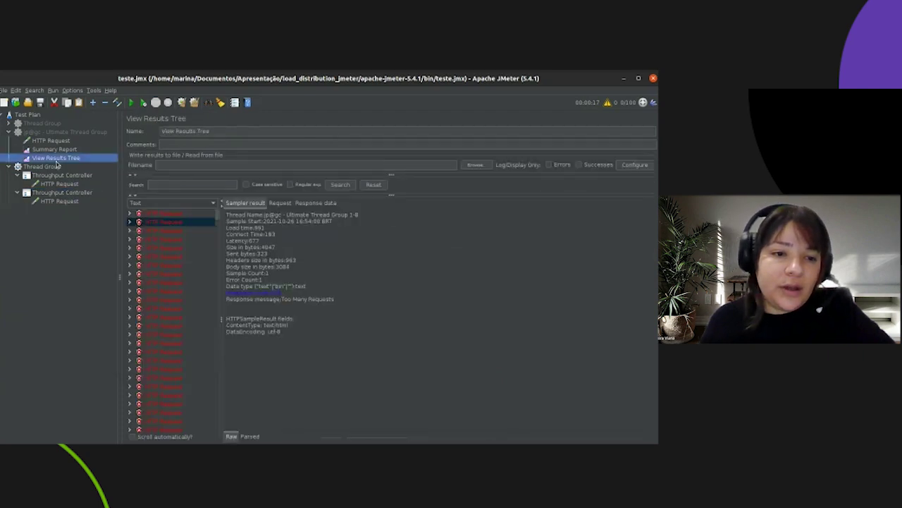
{"action": "left_click", "coordinate": [53, 149]}
{"action": "left_click", "coordinate": [55, 158], "text": "ctrl"}
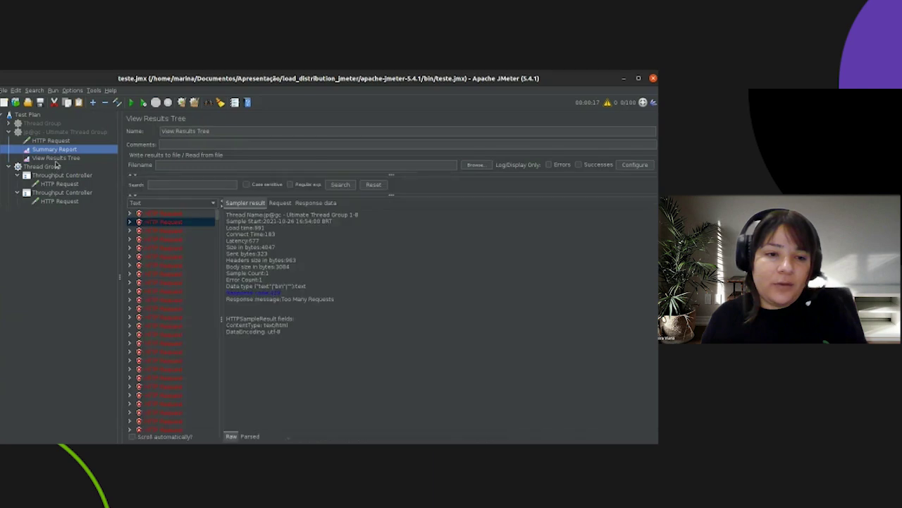
{"action": "left_click", "coordinate": [40, 166]}
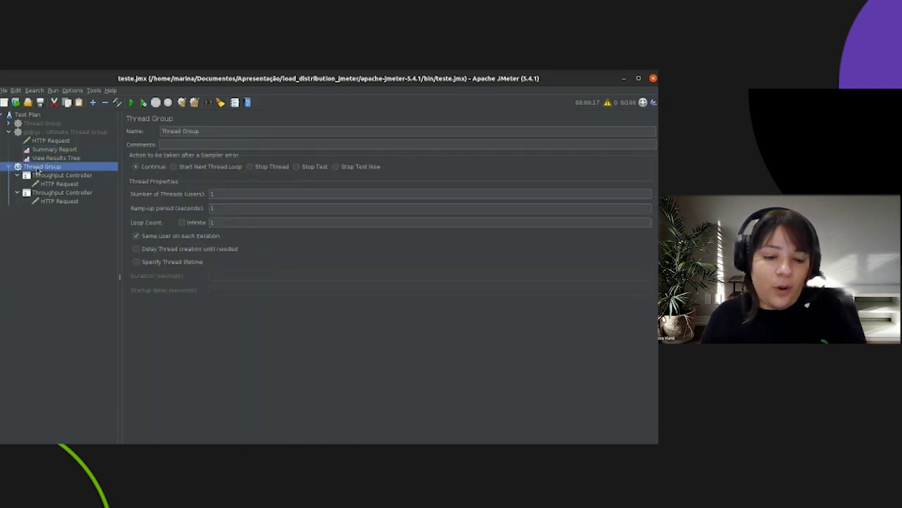
{"action": "key", "text": "ctrl+v"}
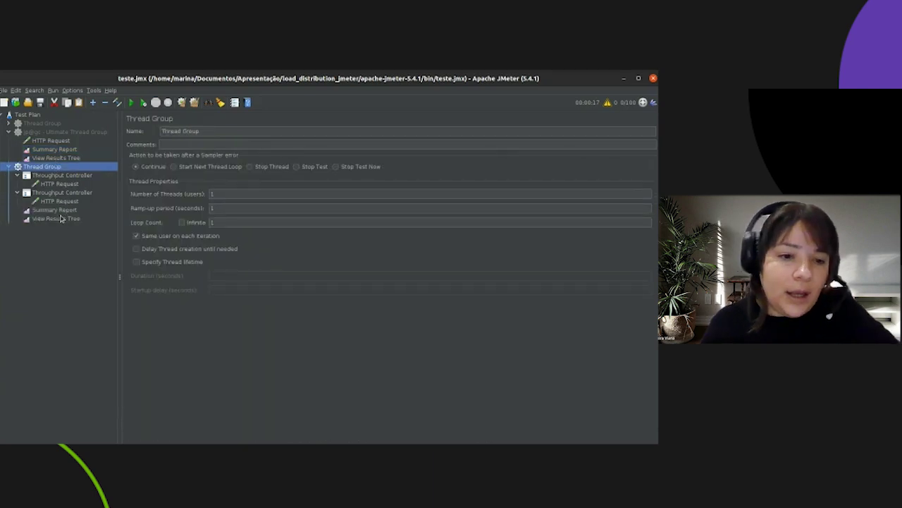
{"action": "left_click", "coordinate": [8, 132]}
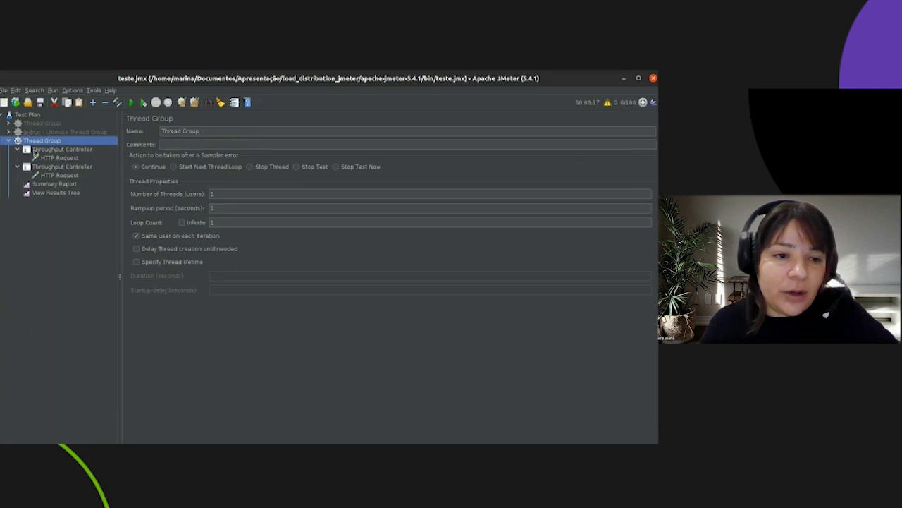
{"action": "right_click", "coordinate": [41, 141]}
{"action": "mouse_move", "coordinate": [75, 147]}
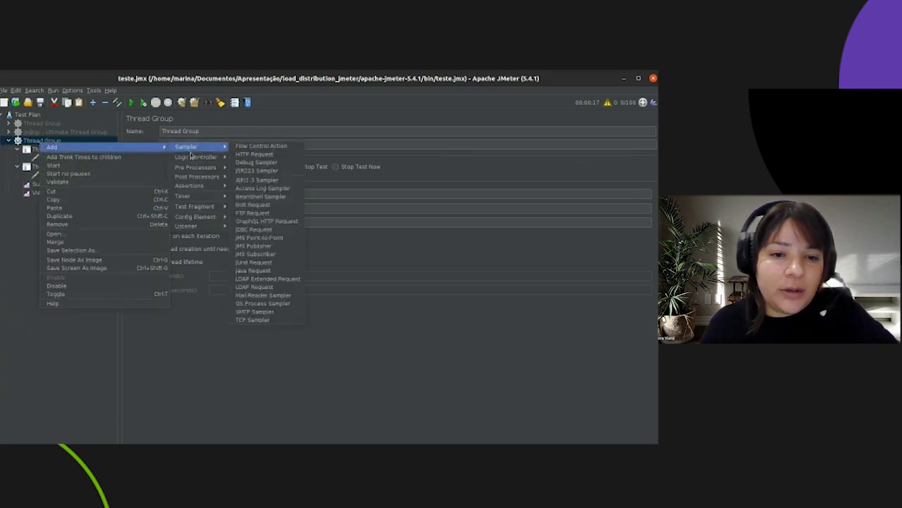
{"action": "left_click", "coordinate": [23, 248]}
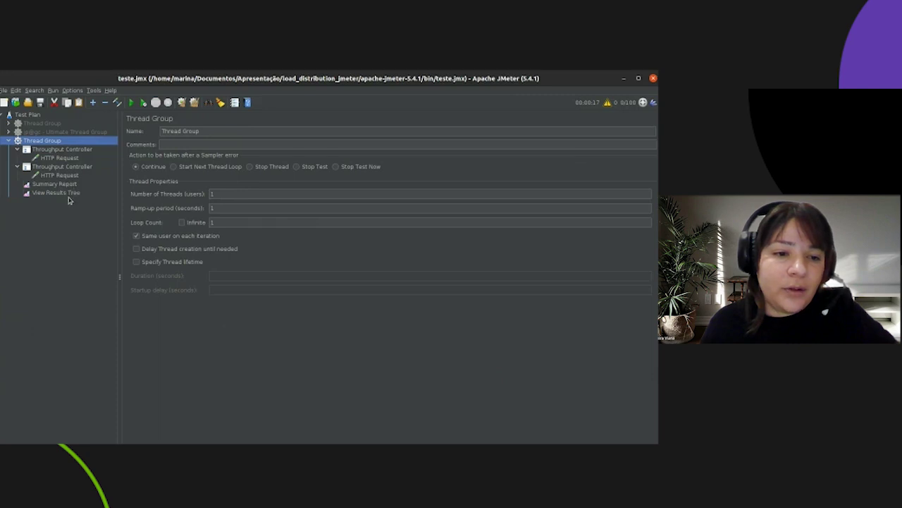
Set the first controller's HTTP Request to server github.com with the https protocol
{"action": "left_click", "coordinate": [70, 159]}
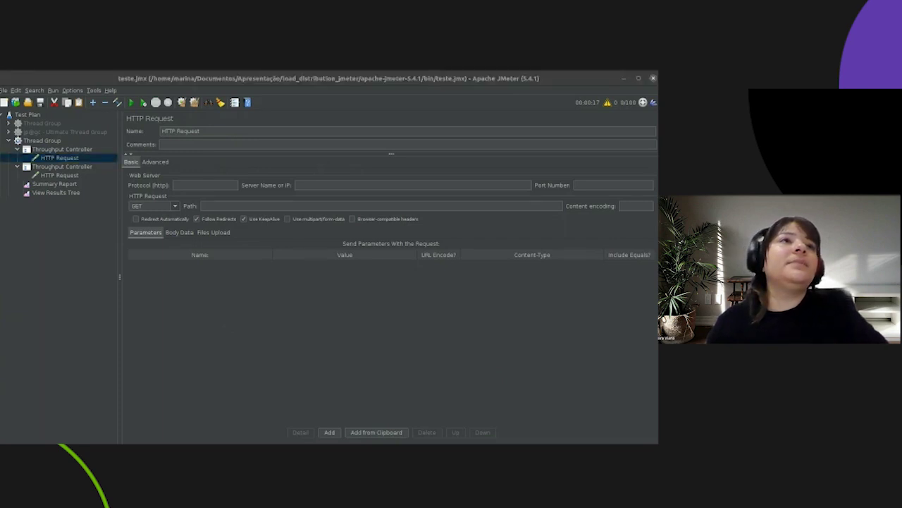
{"action": "left_click", "coordinate": [339, 185]}
{"action": "type", "text": "github.com"}
{"action": "left_click", "coordinate": [190, 184]}
{"action": "type", "text": "https"}
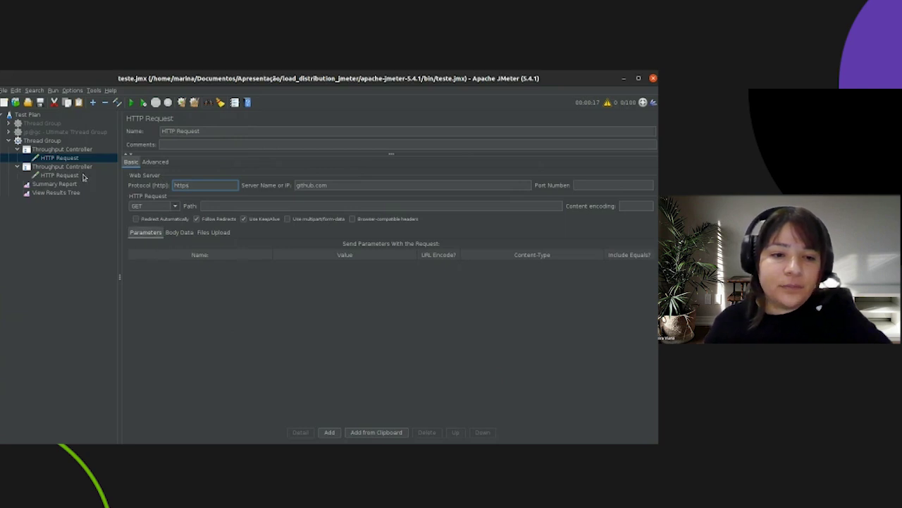
Rename the first controller's request as "HTTP Request github"
{"action": "left_click", "coordinate": [229, 131]}
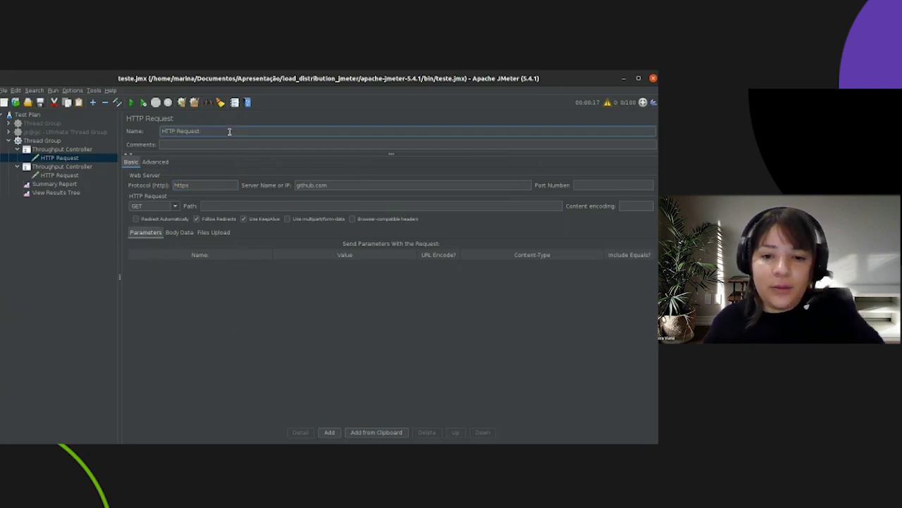
{"action": "left_click", "coordinate": [308, 186]}
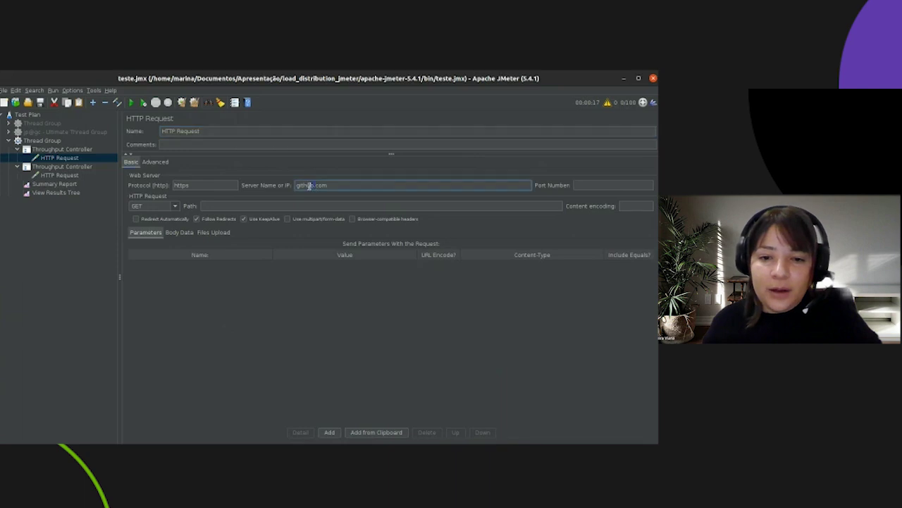
{"action": "left_click", "coordinate": [261, 131]}
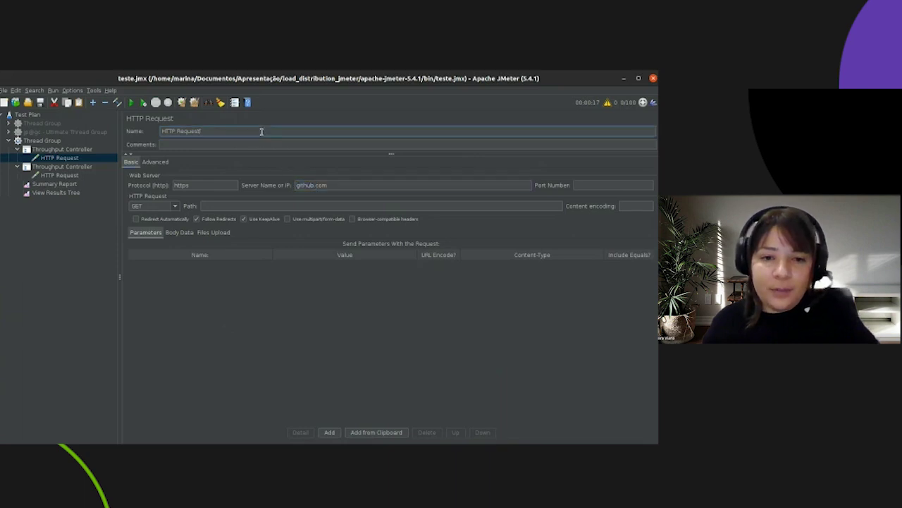
{"action": "type", "text": "github."}
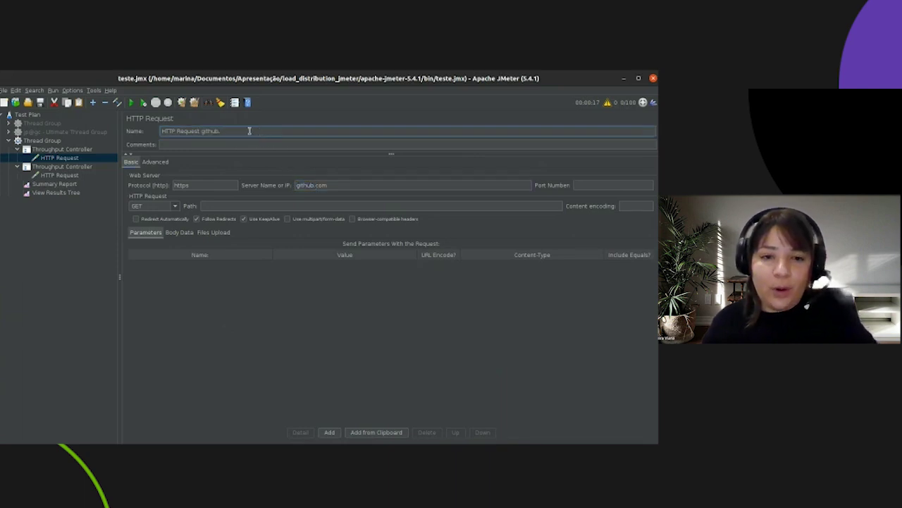
{"action": "key", "text": "BackSpace"}
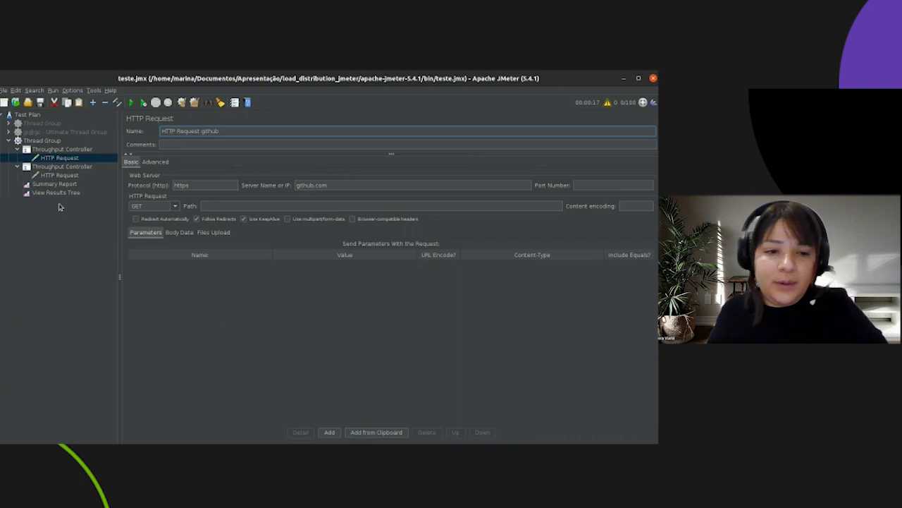
Set the second controller's HTTP Request to server blazedemo.com with the https protocol
{"action": "left_click", "coordinate": [72, 176]}
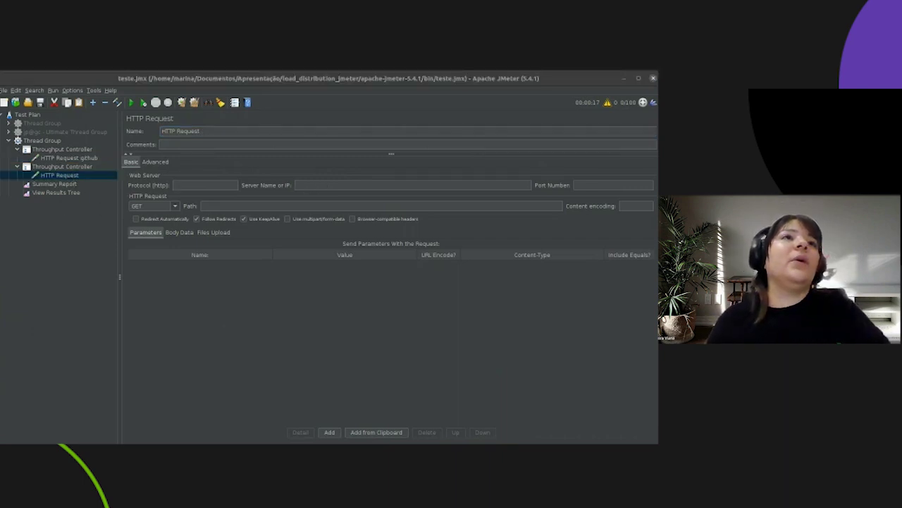
{"action": "left_click", "coordinate": [310, 185]}
{"action": "type", "text": "blazedemo.com"}
{"action": "left_click", "coordinate": [209, 183]}
{"action": "type", "text": "https"}
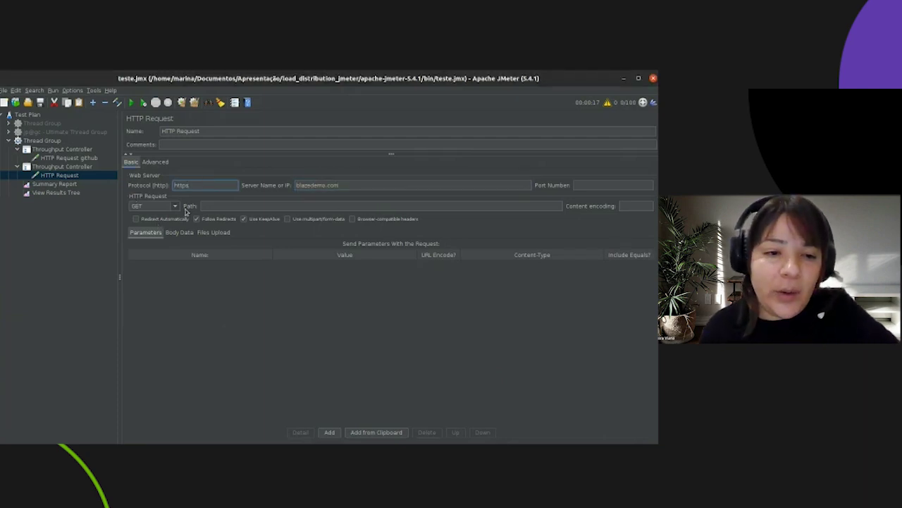
Review the execution basis options of the second Throughput Controller and keep Percent Executions
{"action": "left_click", "coordinate": [88, 168]}
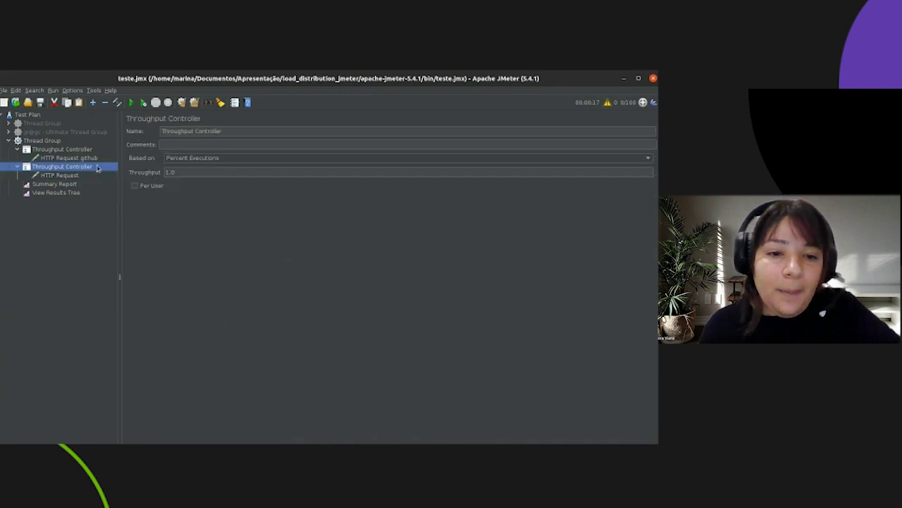
{"action": "left_click", "coordinate": [175, 161]}
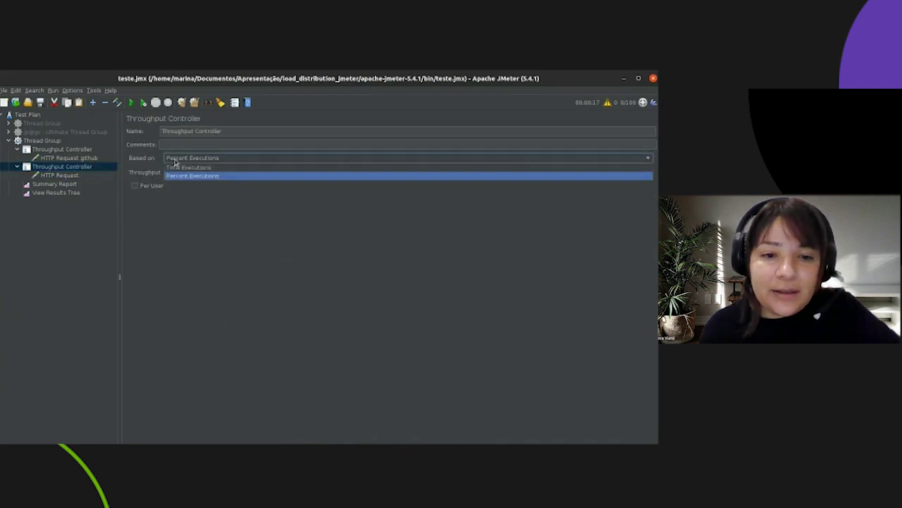
{"action": "left_click", "coordinate": [210, 177]}
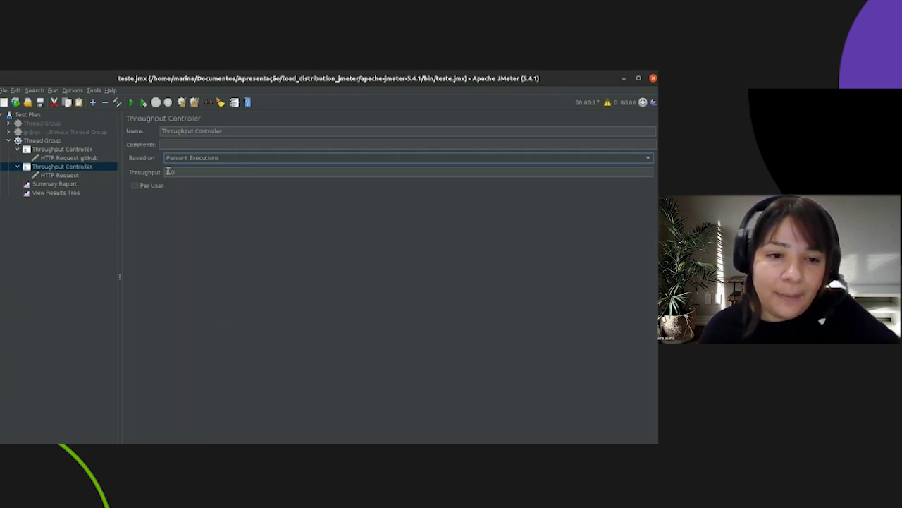
Rename the second controller's request as "HTTP Request blazedemo"
{"action": "left_click", "coordinate": [76, 176]}
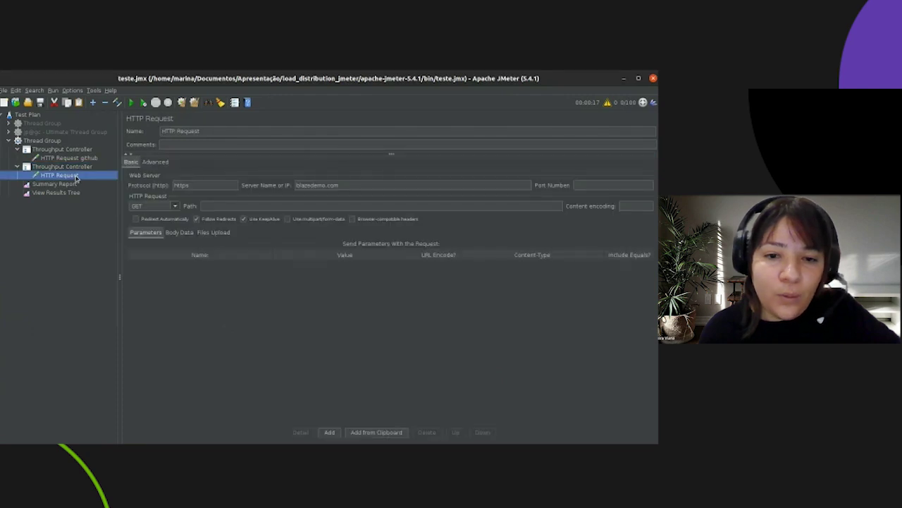
{"action": "double_click", "coordinate": [325, 185]}
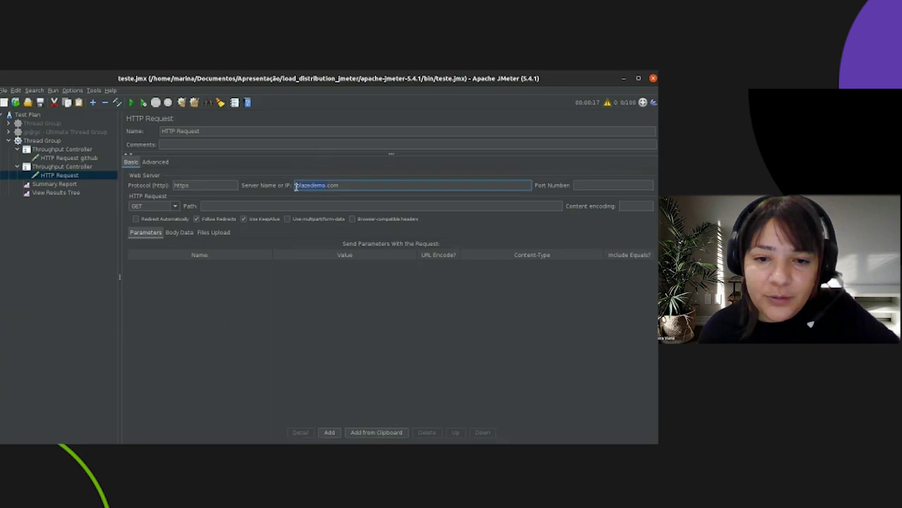
{"action": "left_click", "coordinate": [236, 131]}
{"action": "type", "text": "blazedemo"}
Set the throughput to 70 for the blazedemo request's controller and to 30 for the github request's controller
{"action": "left_click", "coordinate": [79, 166]}
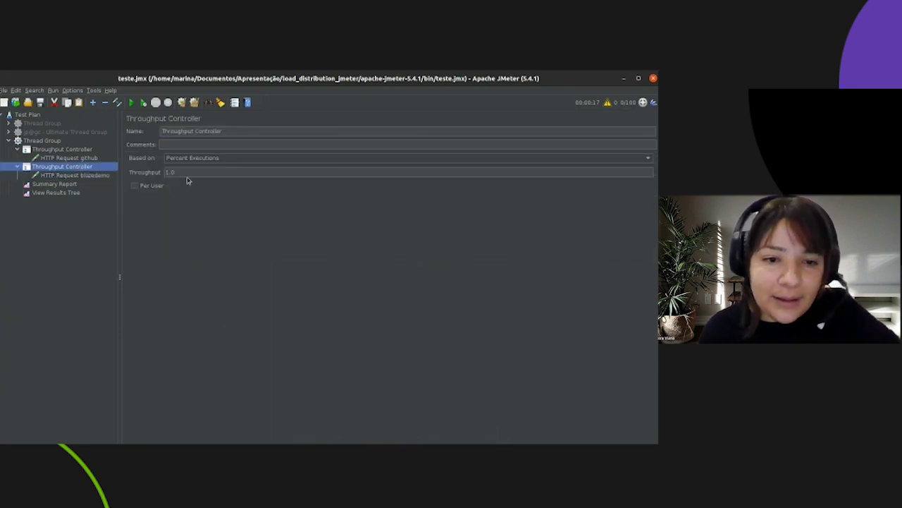
{"action": "left_click_drag", "start_coordinate": [179, 172], "coordinate": [158, 171]}
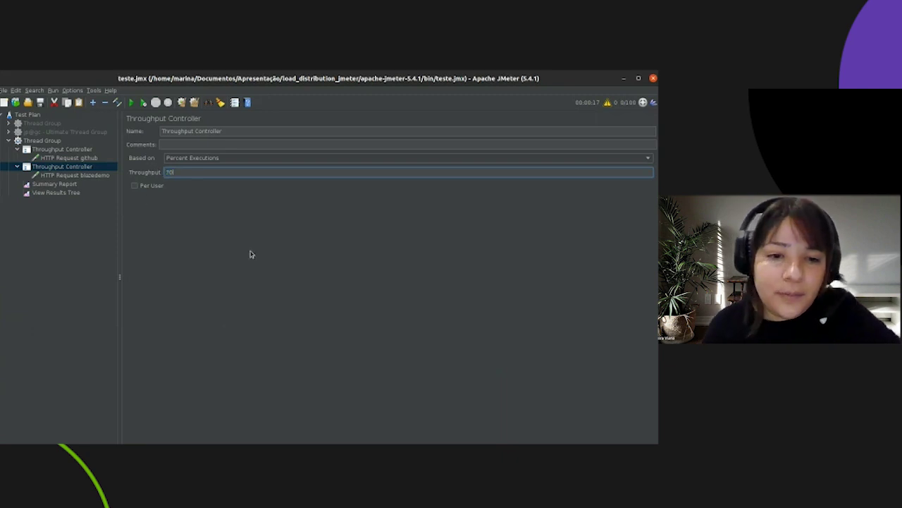
{"action": "left_click", "coordinate": [91, 150]}
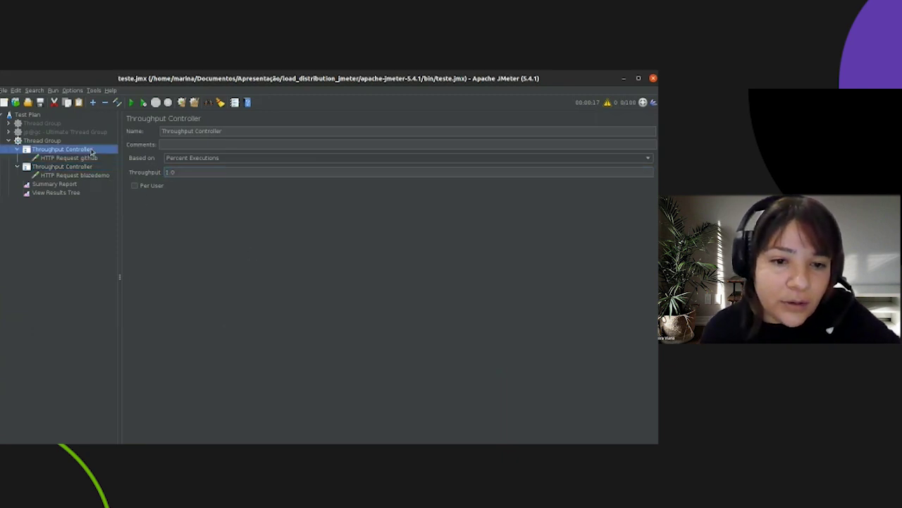
{"action": "left_click", "coordinate": [200, 175]}
{"action": "type", "text": "30"}
{"action": "left_click", "coordinate": [70, 158]}
{"action": "left_click", "coordinate": [75, 149]}
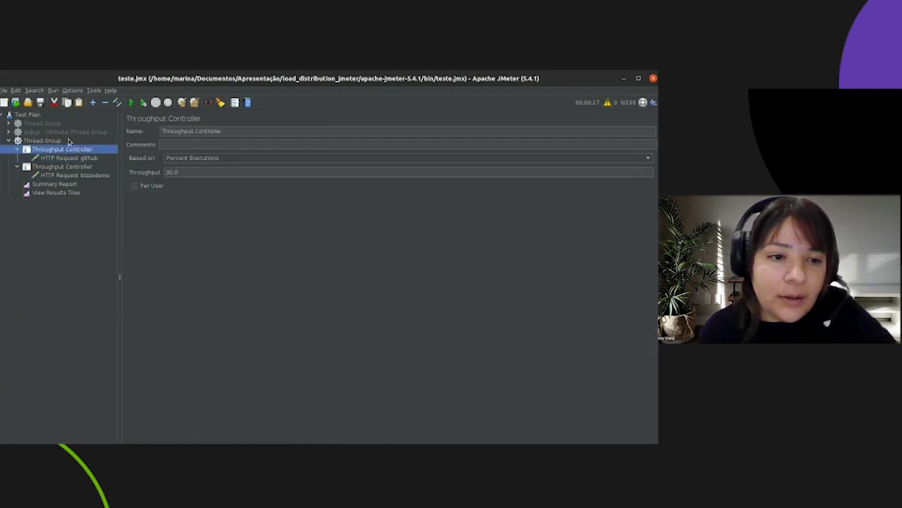
Set the new Thread Group to 100 threads with a Loop Count of 1, and run the test
{"action": "left_click", "coordinate": [68, 141]}
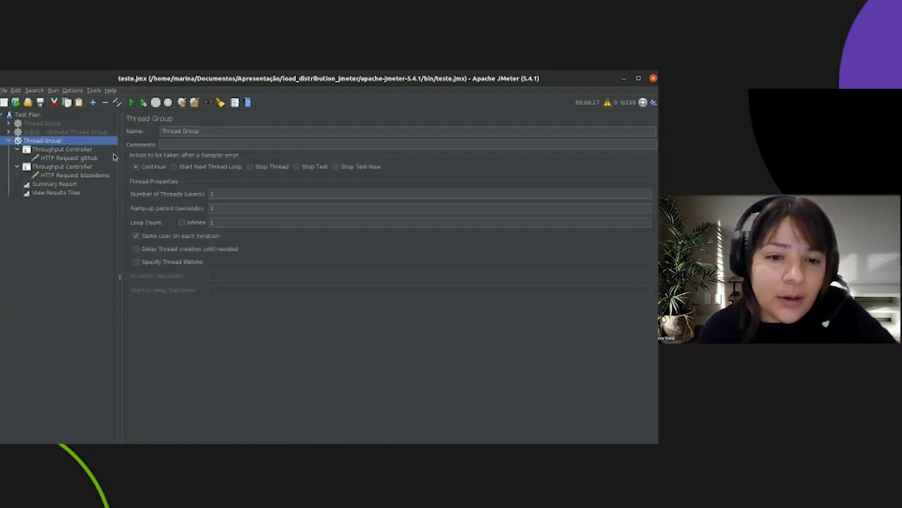
{"action": "left_click", "coordinate": [229, 222]}
{"action": "double_click", "coordinate": [211, 222]}
{"action": "type", "text": "1"}
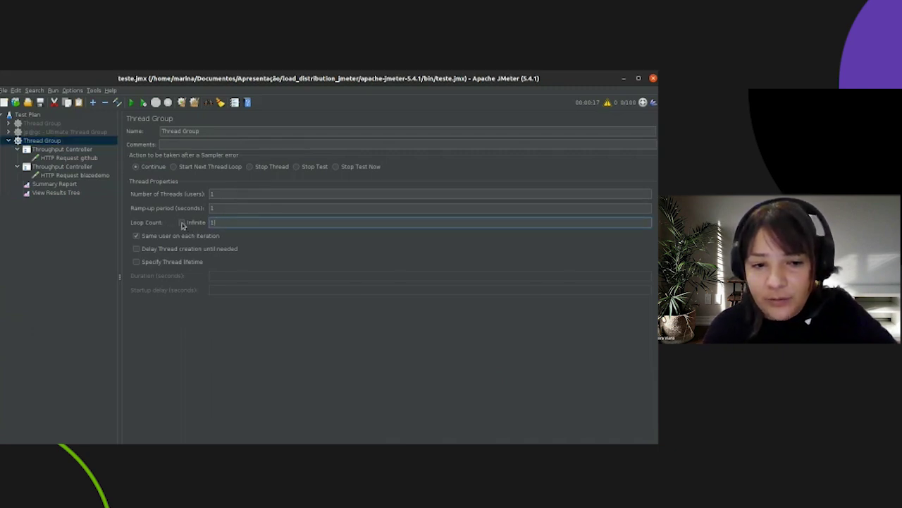
{"action": "left_click", "coordinate": [221, 195]}
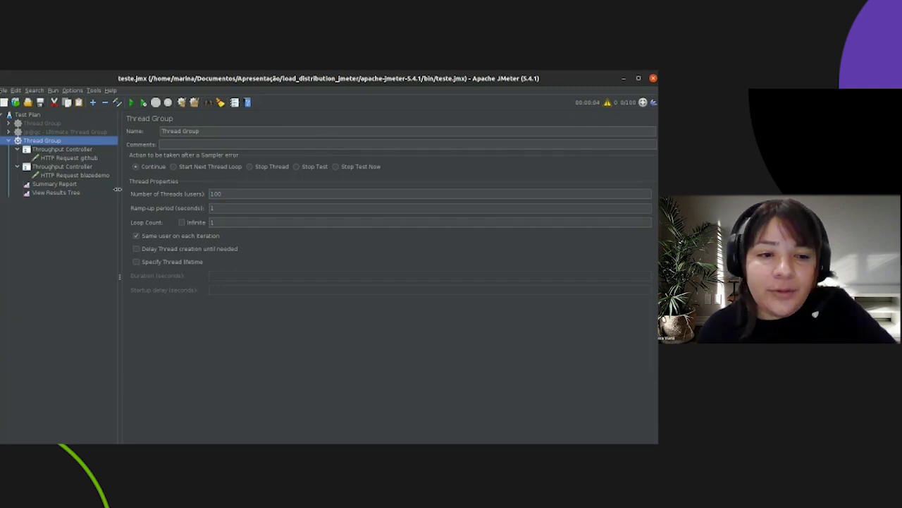
Examine the new Thread Group's results tree and Summary Report, widening the Label column to compare samples per request
{"action": "left_click", "coordinate": [70, 193]}
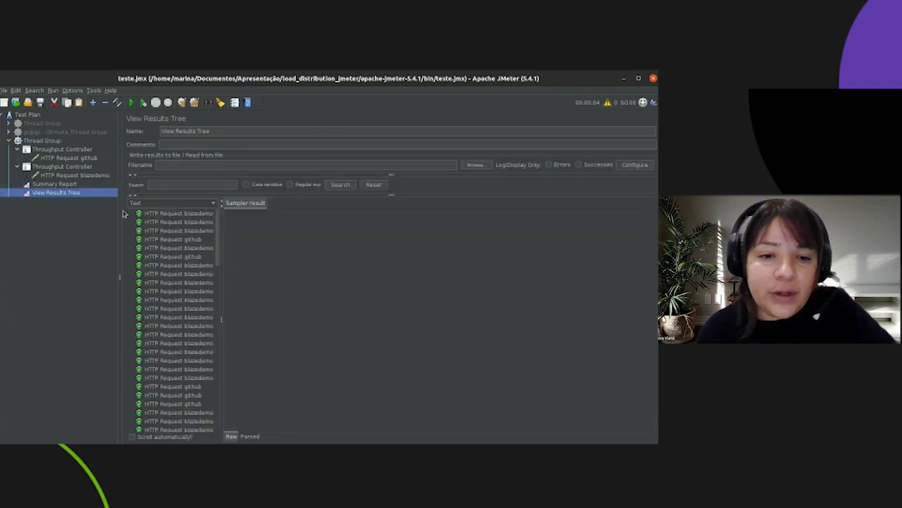
{"action": "left_click", "coordinate": [57, 185]}
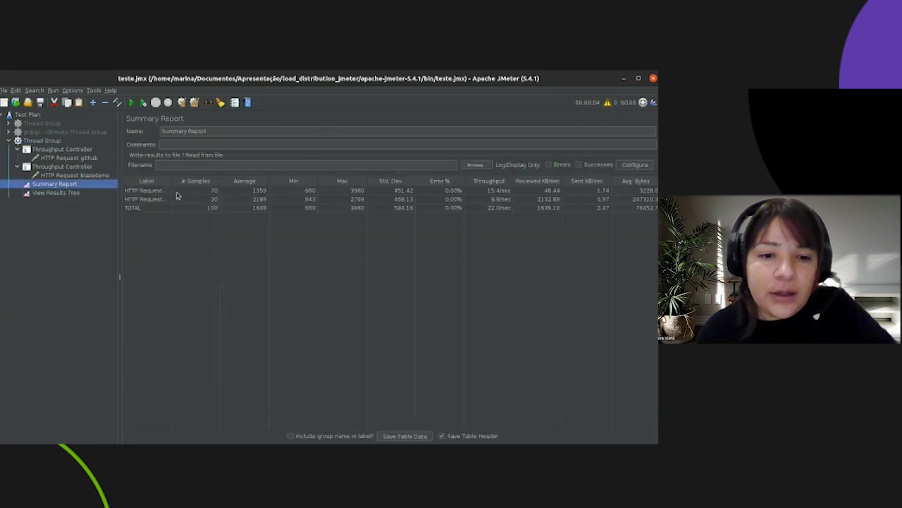
{"action": "left_click_drag", "start_coordinate": [169, 181], "coordinate": [229, 181]}
{"action": "left_click", "coordinate": [215, 196]}
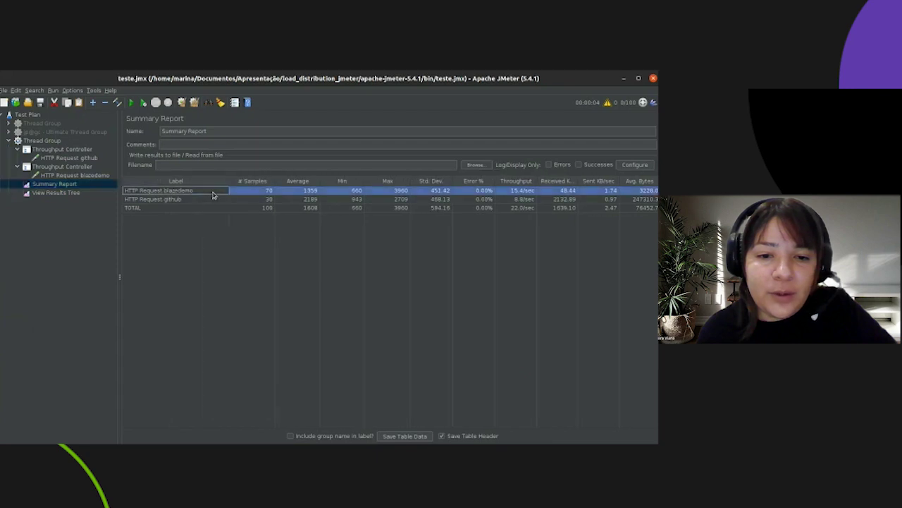
Compare the github row of the Summary Report with the throughput settings of both Throughput Controllers
{"action": "left_click", "coordinate": [227, 203]}
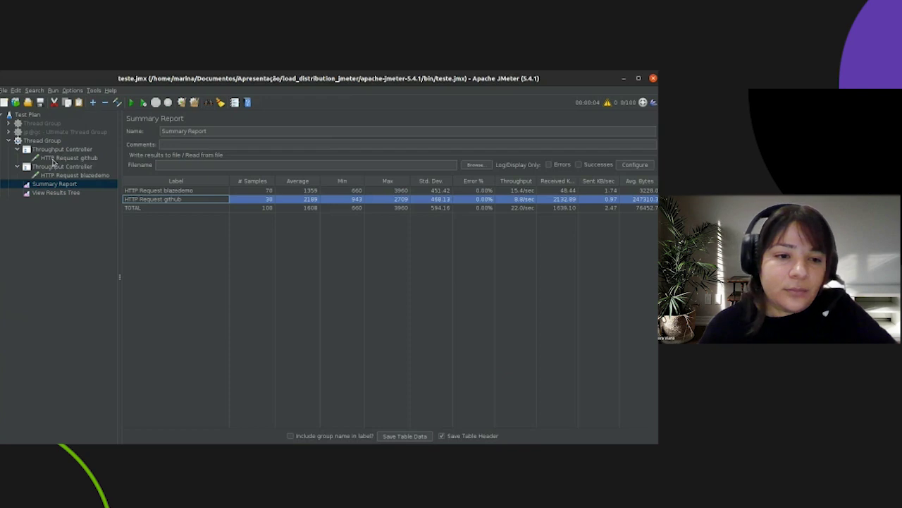
{"action": "left_click", "coordinate": [59, 150]}
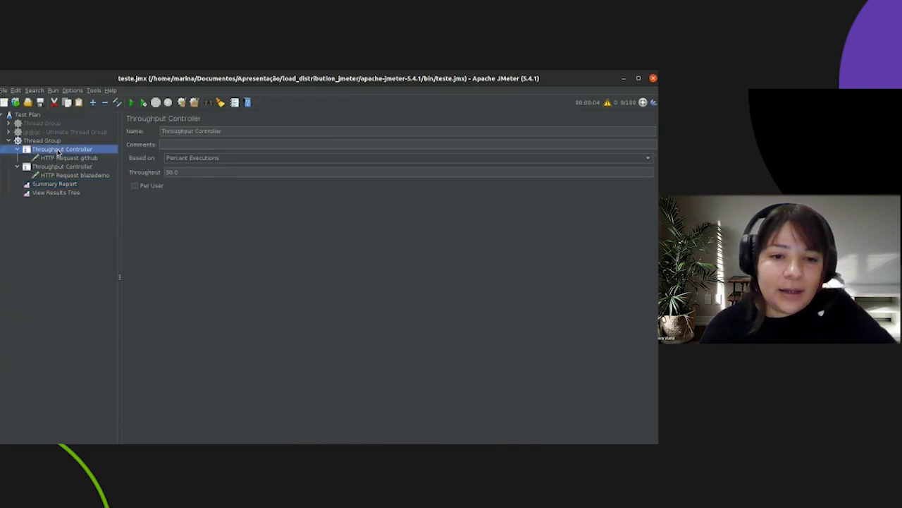
{"action": "left_click", "coordinate": [89, 168]}
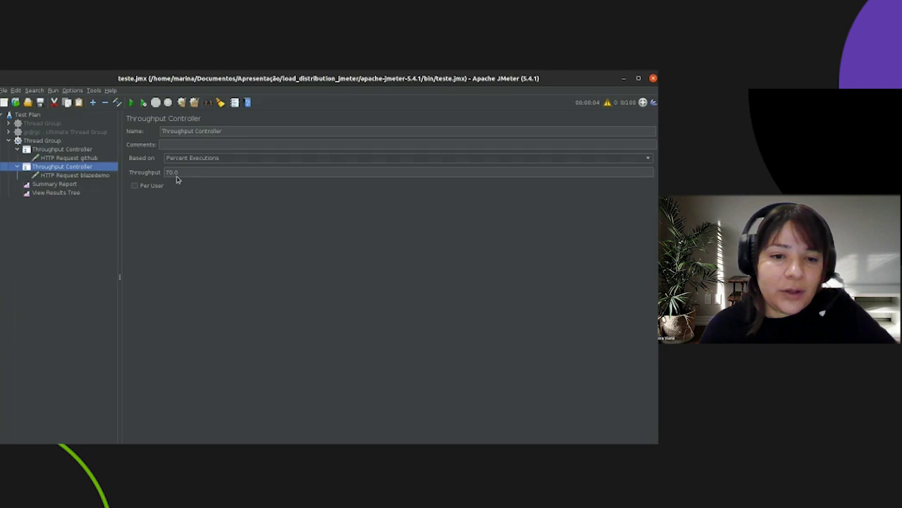
{"action": "left_click", "coordinate": [82, 151]}
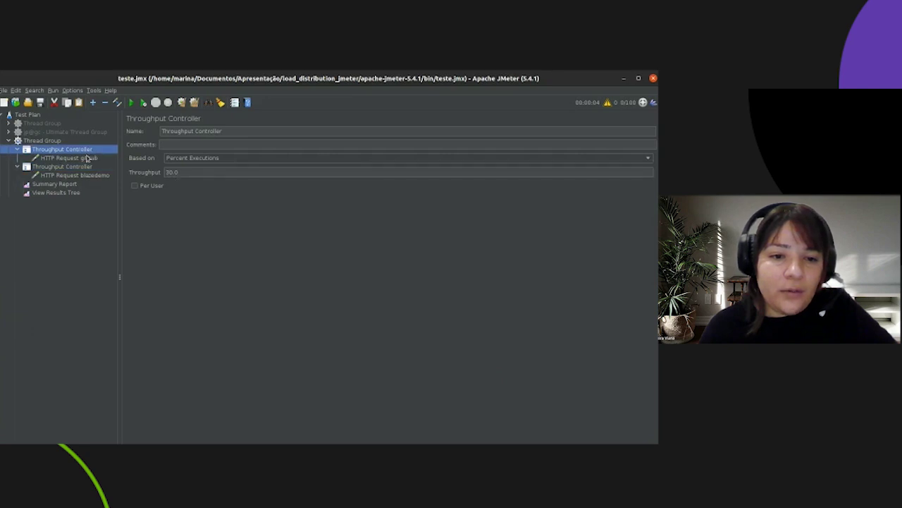
{"action": "left_click", "coordinate": [86, 159]}
{"action": "left_click", "coordinate": [82, 151]}
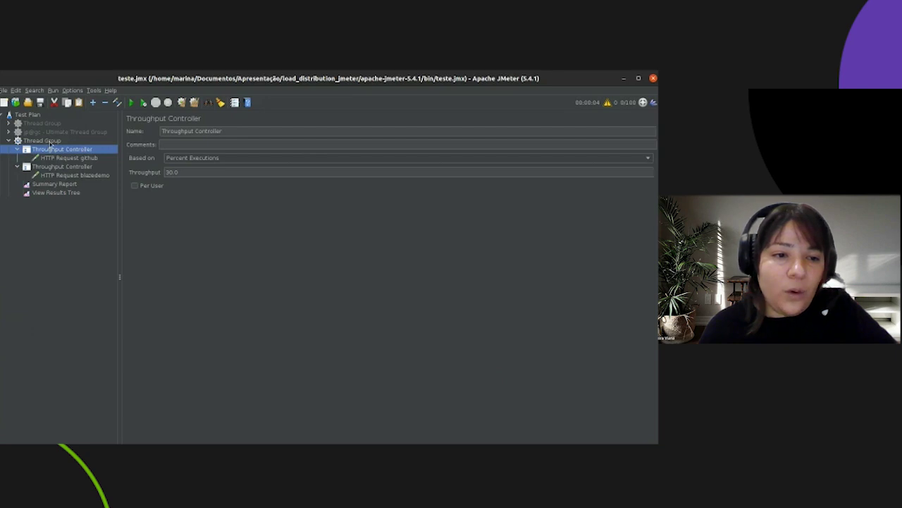
Add a nested Throughput Controller inside the Throughput Controller that holds the github request
{"action": "left_click", "coordinate": [50, 144]}
{"action": "right_click", "coordinate": [51, 144]}
{"action": "mouse_move", "coordinate": [78, 146]}
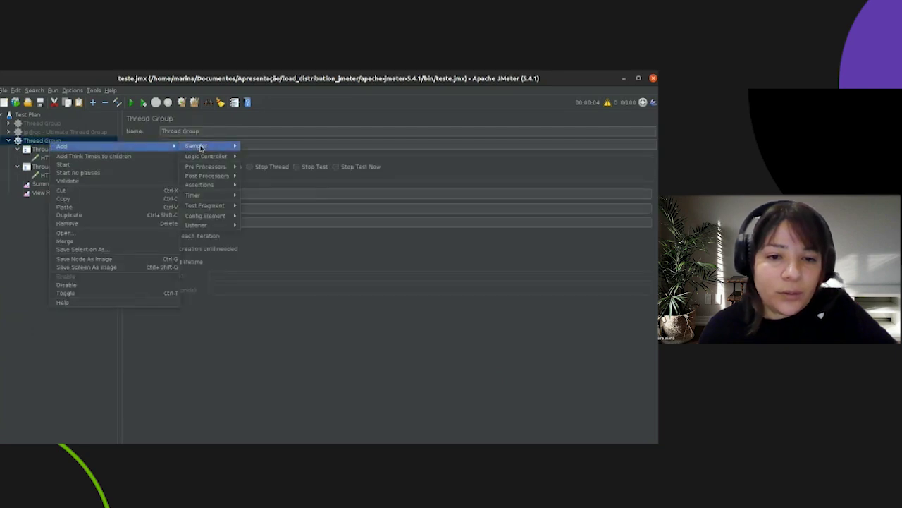
{"action": "left_click", "coordinate": [43, 150]}
{"action": "right_click", "coordinate": [43, 150]}
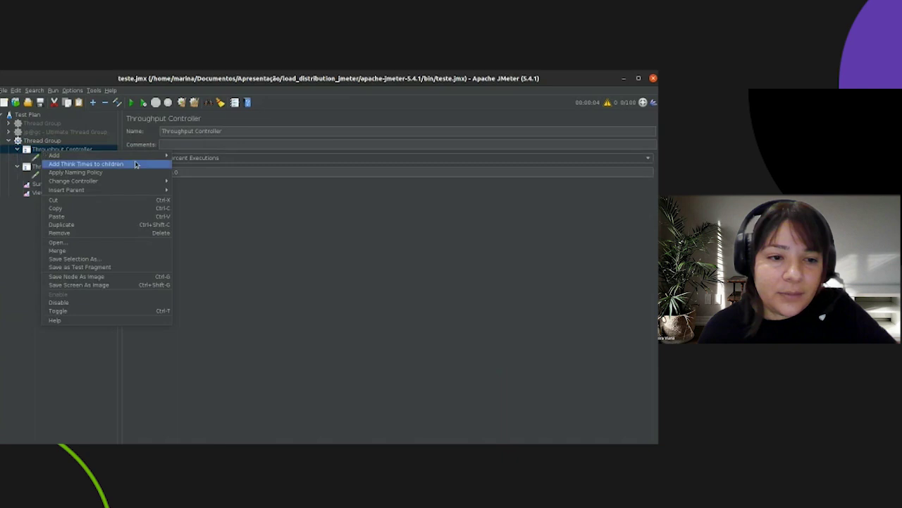
{"action": "mouse_move", "coordinate": [159, 155]}
{"action": "mouse_move", "coordinate": [201, 165]}
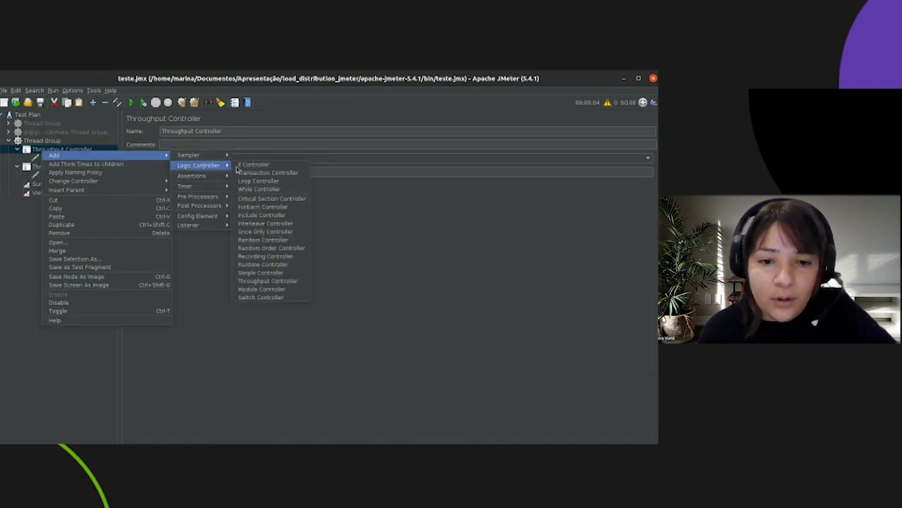
{"action": "left_click", "coordinate": [285, 281]}
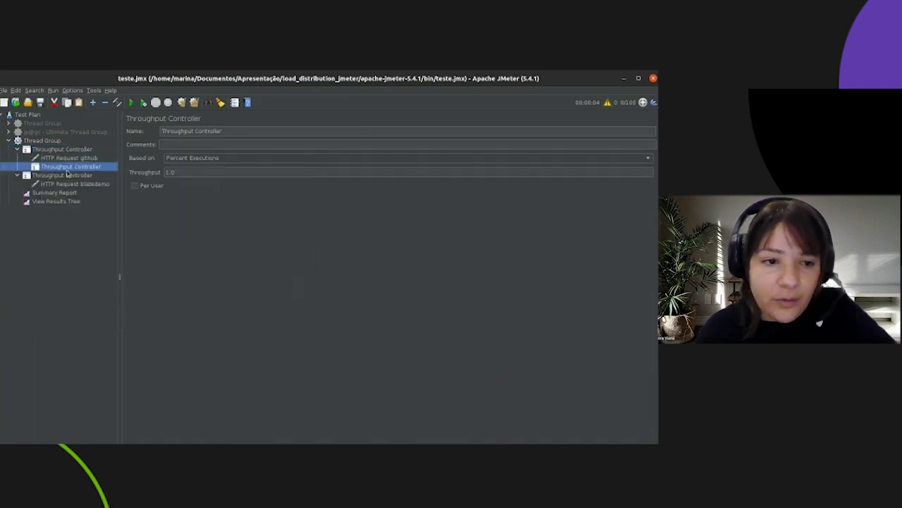
Add a second nested Throughput Controller inside the github request's parent controller, and move the github request below the first nested one
{"action": "left_click", "coordinate": [67, 150]}
{"action": "right_click", "coordinate": [67, 150]}
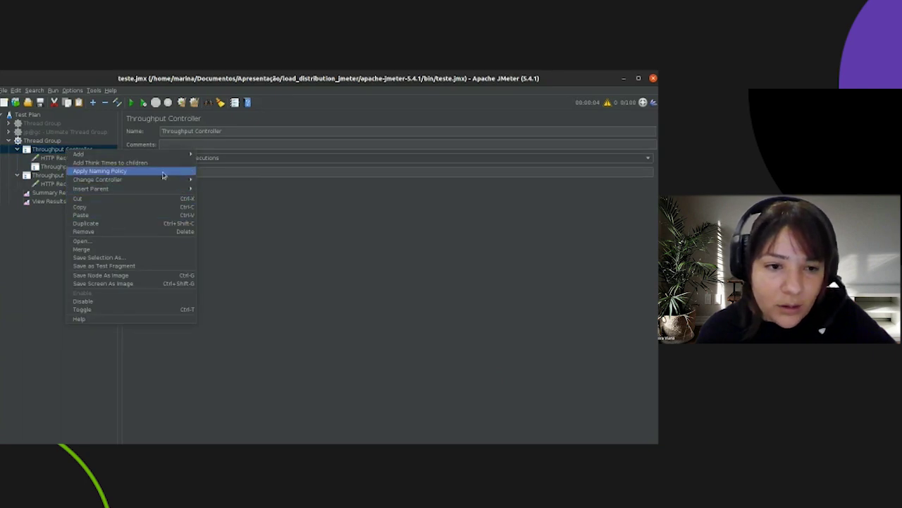
{"action": "mouse_move", "coordinate": [179, 154]}
{"action": "mouse_move", "coordinate": [225, 167]}
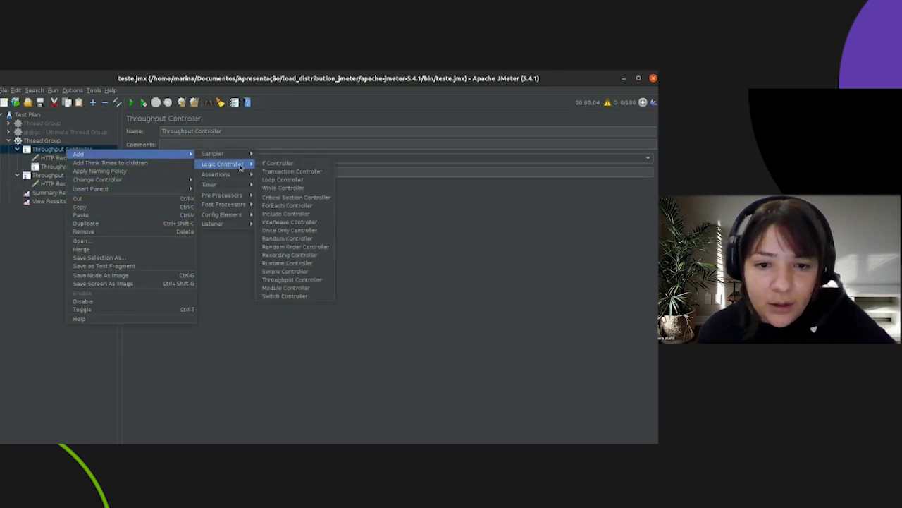
{"action": "left_click", "coordinate": [294, 280]}
{"action": "left_click", "coordinate": [71, 159]}
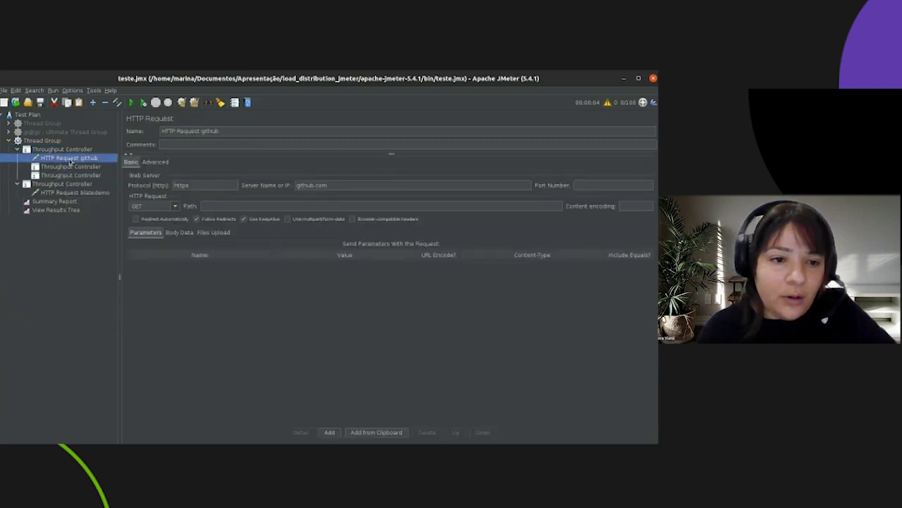
{"action": "left_click_drag", "start_coordinate": [70, 160], "coordinate": [68, 172]}
Add an HTTP Request to the second nested Throughput Controller, with protocol https and server google.com.br
{"action": "left_click", "coordinate": [51, 176]}
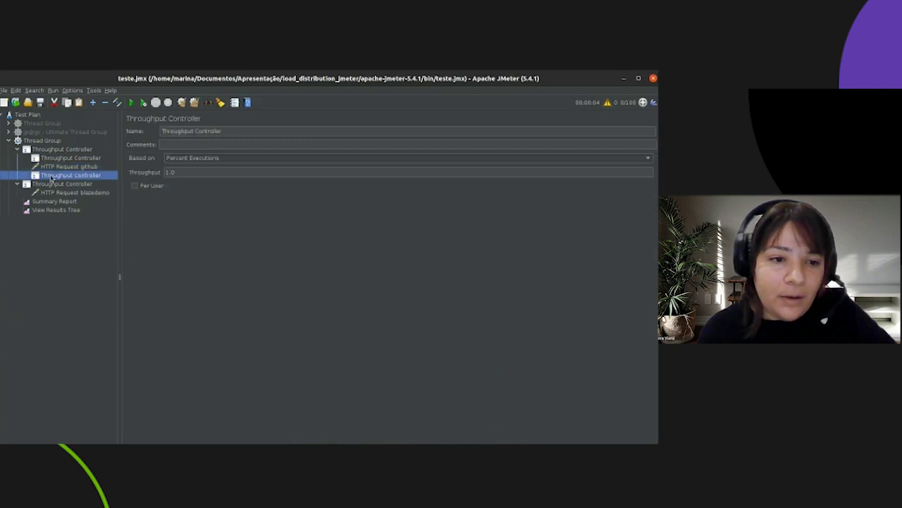
{"action": "right_click", "coordinate": [51, 176]}
{"action": "mouse_move", "coordinate": [106, 180]}
{"action": "mouse_move", "coordinate": [199, 180]}
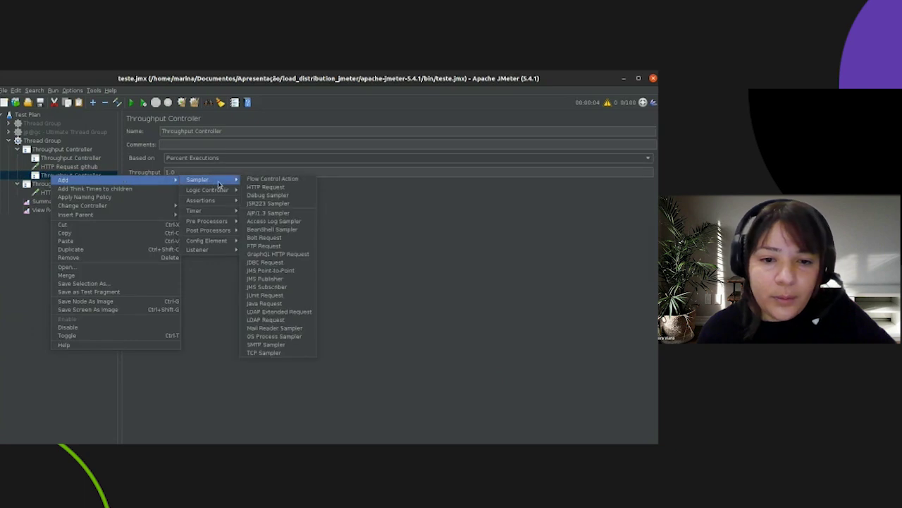
{"action": "left_click", "coordinate": [253, 186]}
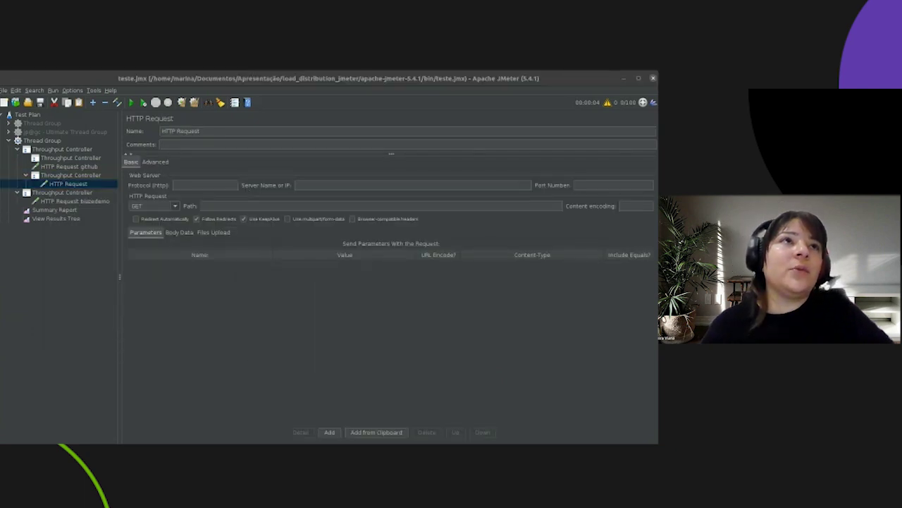
{"action": "left_click", "coordinate": [335, 186]}
{"action": "type", "text": "google.com.br"}
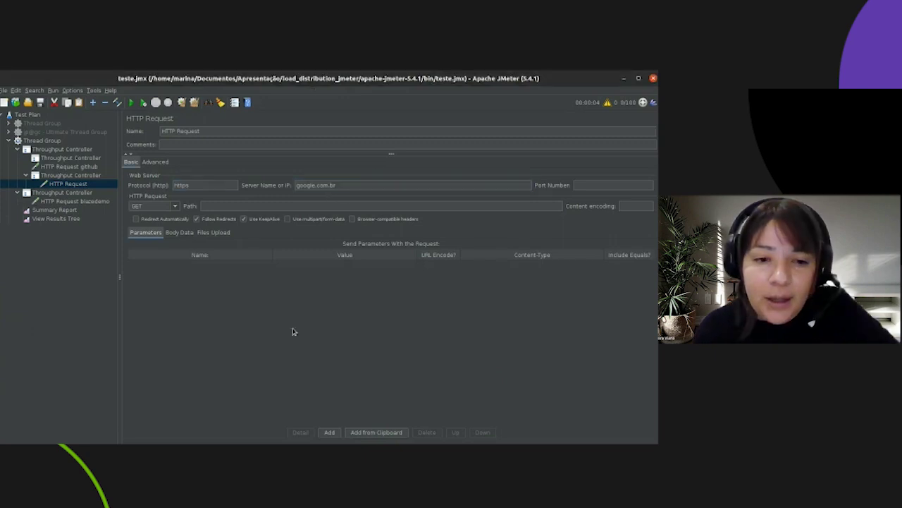
Move the github request into the first nested Throughput Controller
{"action": "left_click", "coordinate": [68, 151]}
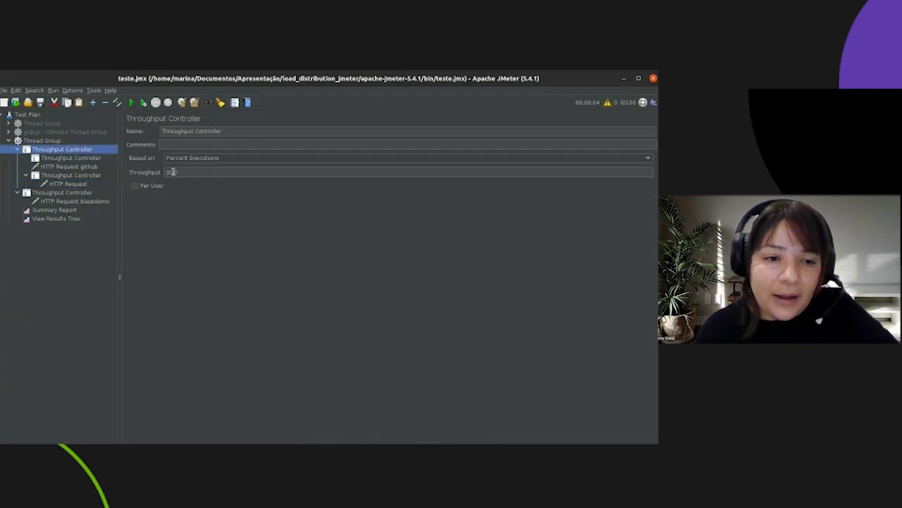
{"action": "left_click", "coordinate": [55, 167]}
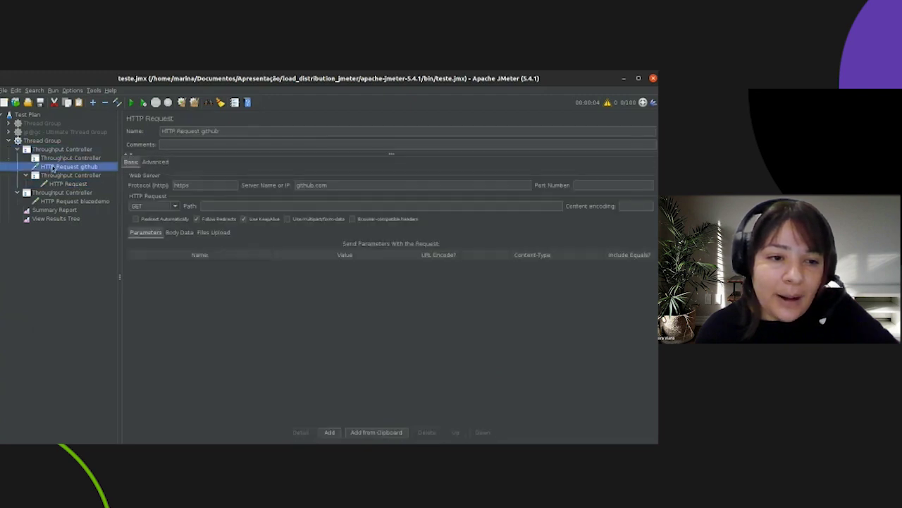
{"action": "left_click_drag", "start_coordinate": [95, 163], "coordinate": [69, 152]}
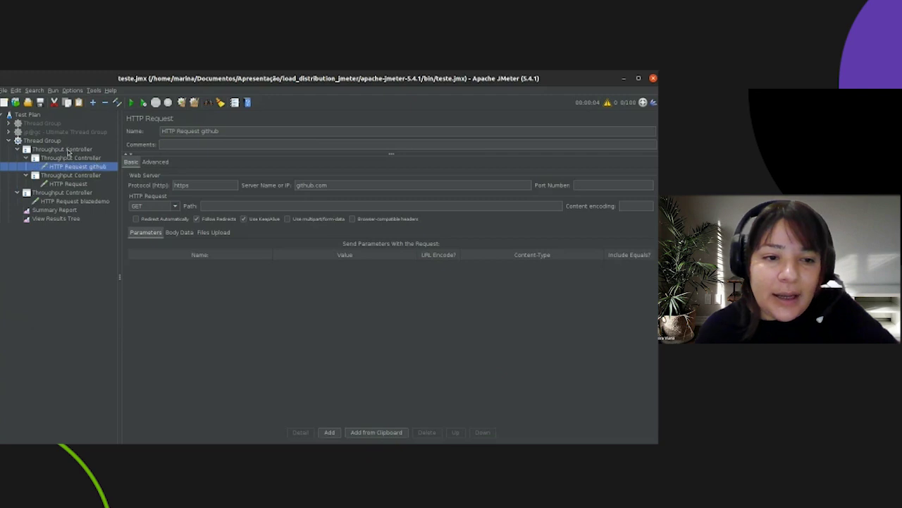
Set the throughput to 60 for the nested controller that holds the github request
{"action": "left_click", "coordinate": [68, 150]}
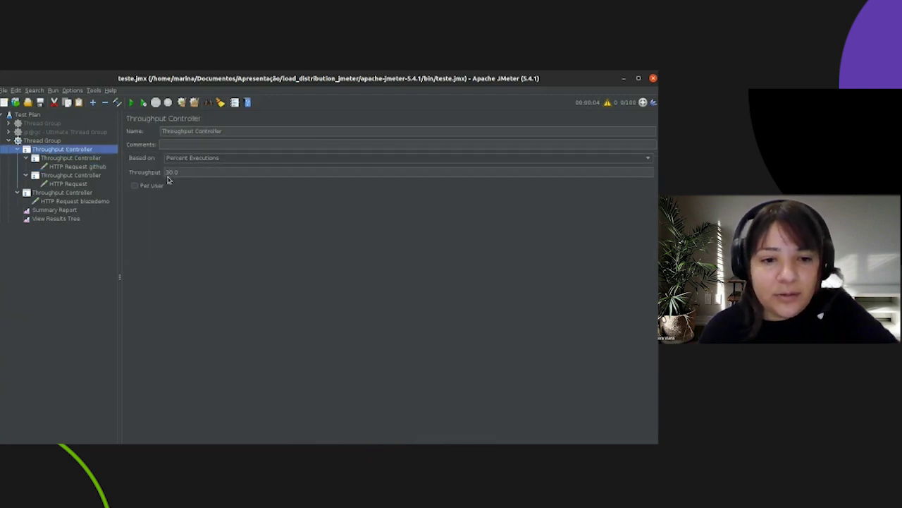
{"action": "left_click", "coordinate": [90, 167]}
{"action": "left_click", "coordinate": [85, 191]}
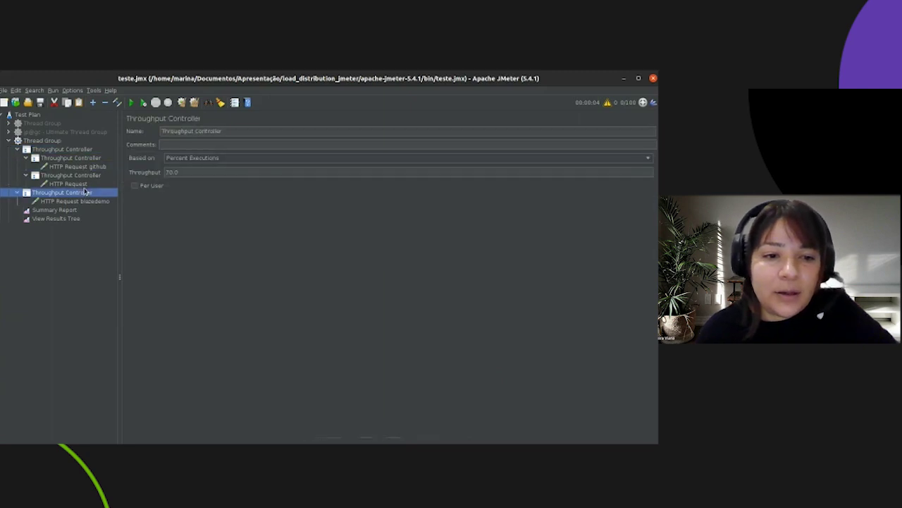
{"action": "left_click", "coordinate": [85, 184]}
{"action": "left_click", "coordinate": [90, 168]}
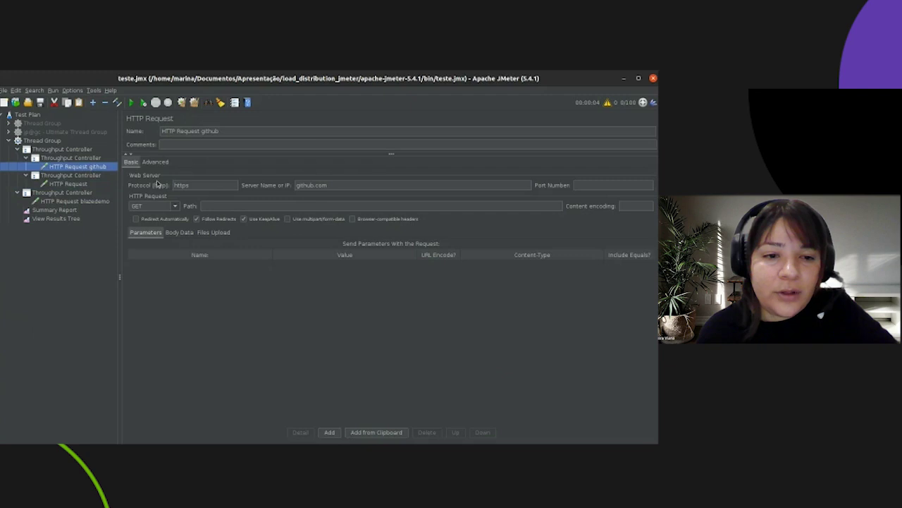
{"action": "left_click", "coordinate": [73, 158]}
{"action": "left_click", "coordinate": [184, 172]}
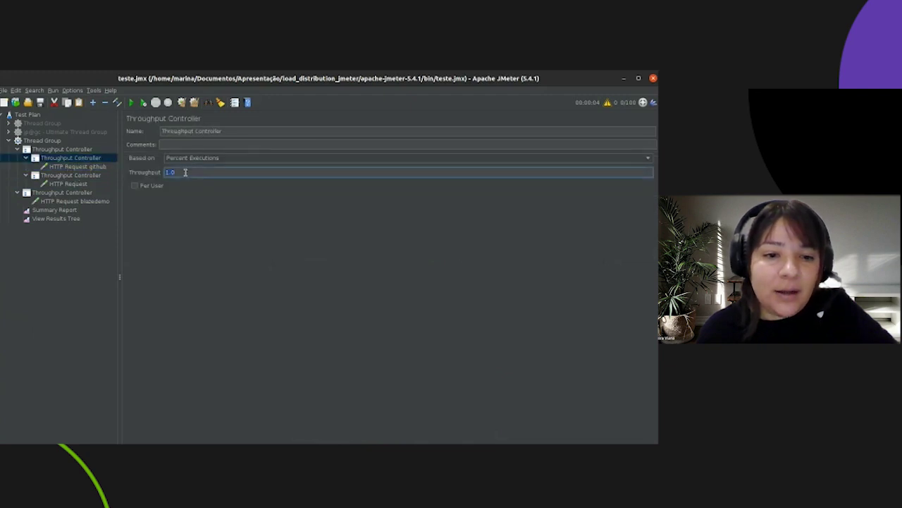
{"action": "type", "text": "60"}
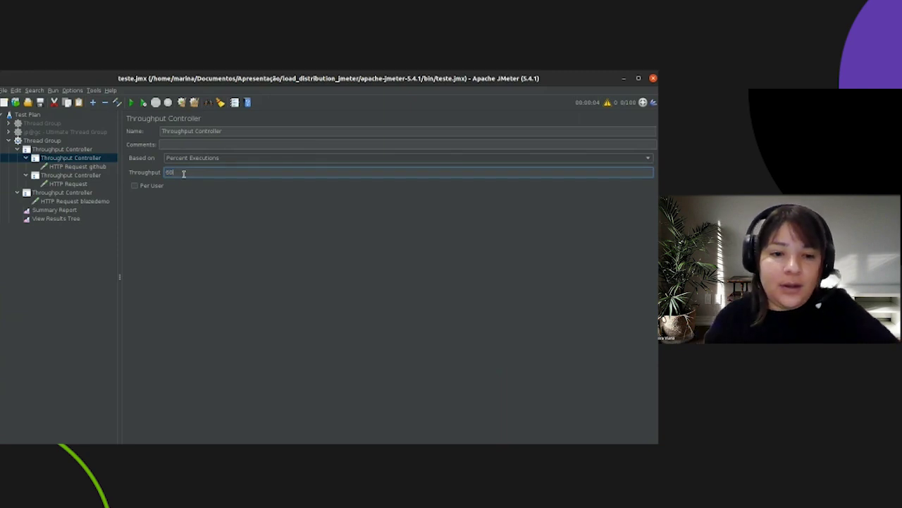
Set the throughput to 40 for the nested controller that holds the google.com.br request
{"action": "left_click", "coordinate": [70, 175]}
{"action": "left_click", "coordinate": [173, 173]}
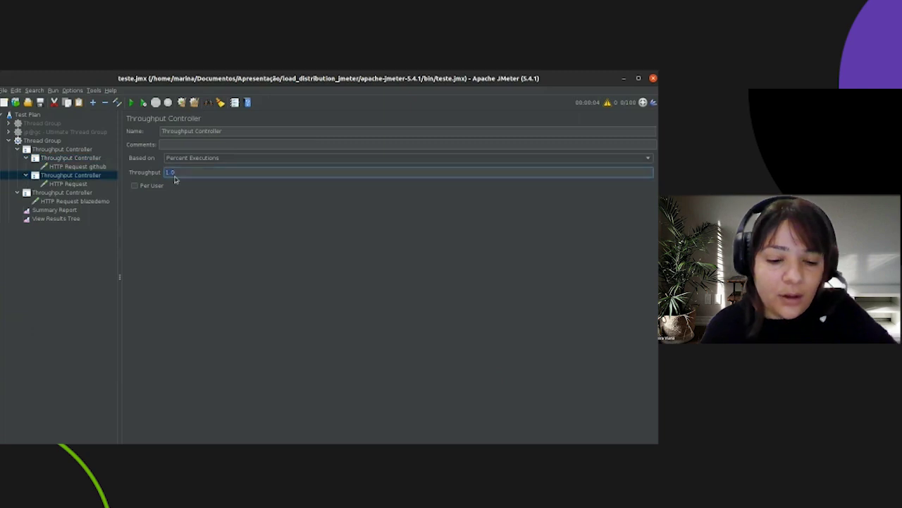
{"action": "type", "text": "40"}
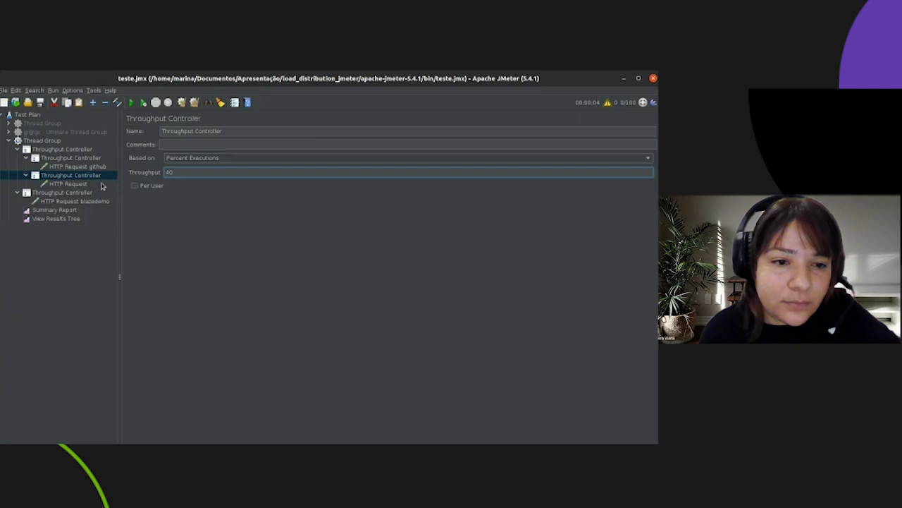
Rename the google.com.br request as "HTTP Request google"
{"action": "left_click", "coordinate": [98, 185]}
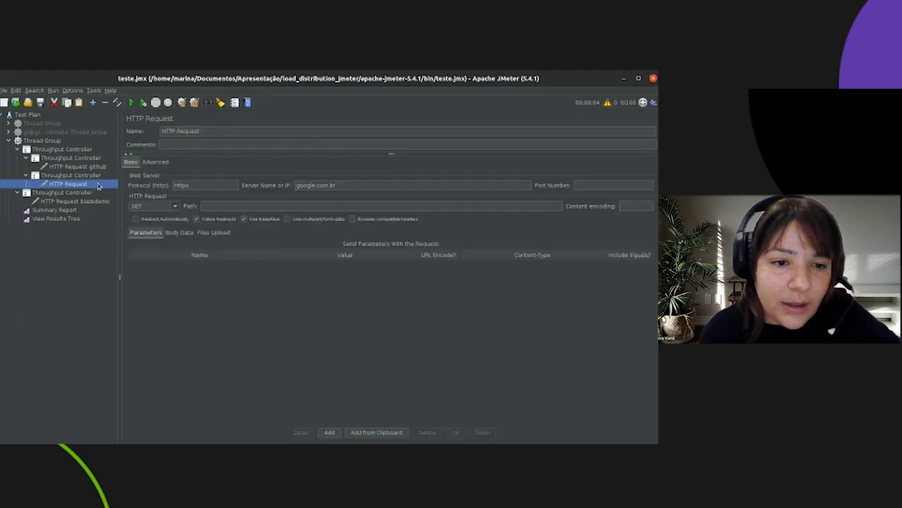
{"action": "left_click", "coordinate": [314, 185]}
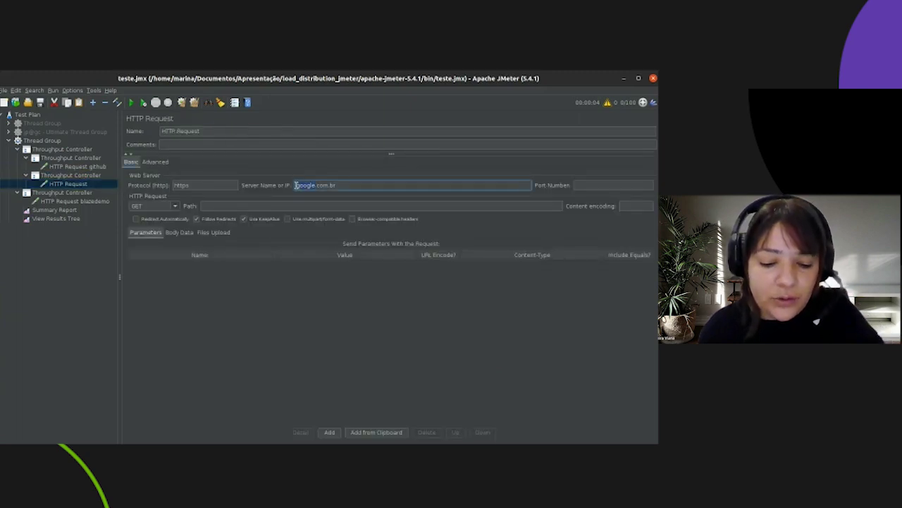
{"action": "left_click", "coordinate": [261, 132]}
{"action": "type", "text": "google"}
{"action": "left_click", "coordinate": [251, 273]}
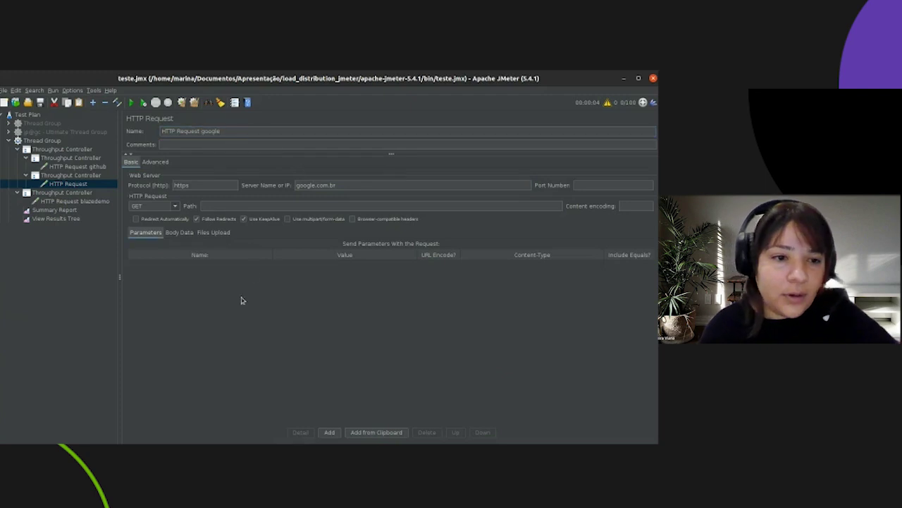
Clear the previous results and run the test with the results tree in view
{"action": "left_click", "coordinate": [69, 219]}
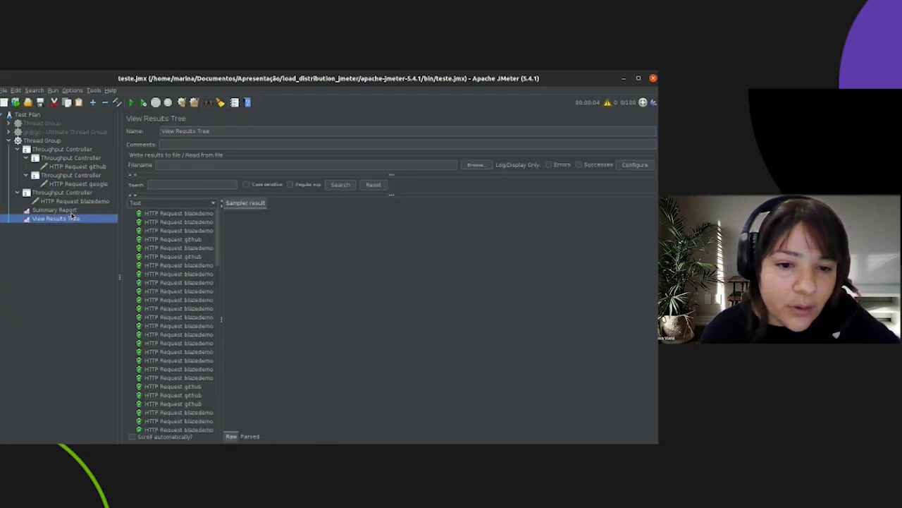
{"action": "left_click", "coordinate": [193, 106]}
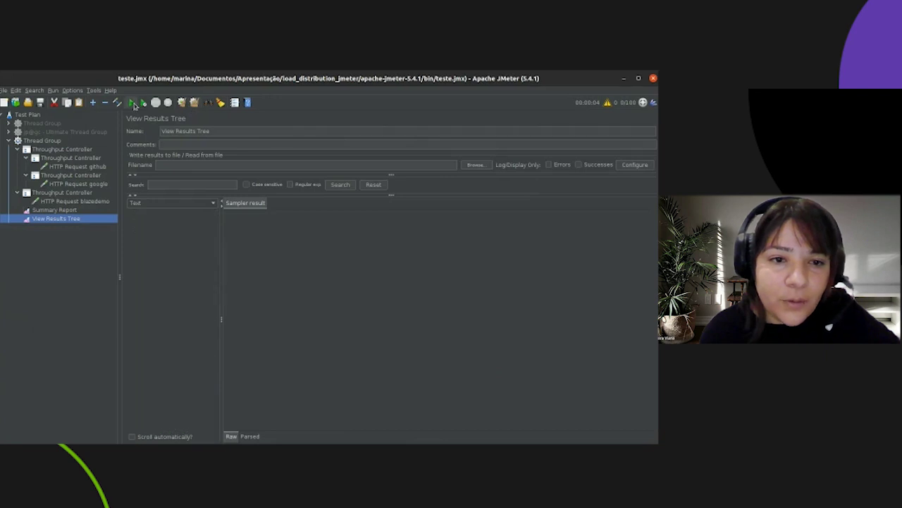
{"action": "left_click", "coordinate": [131, 102]}
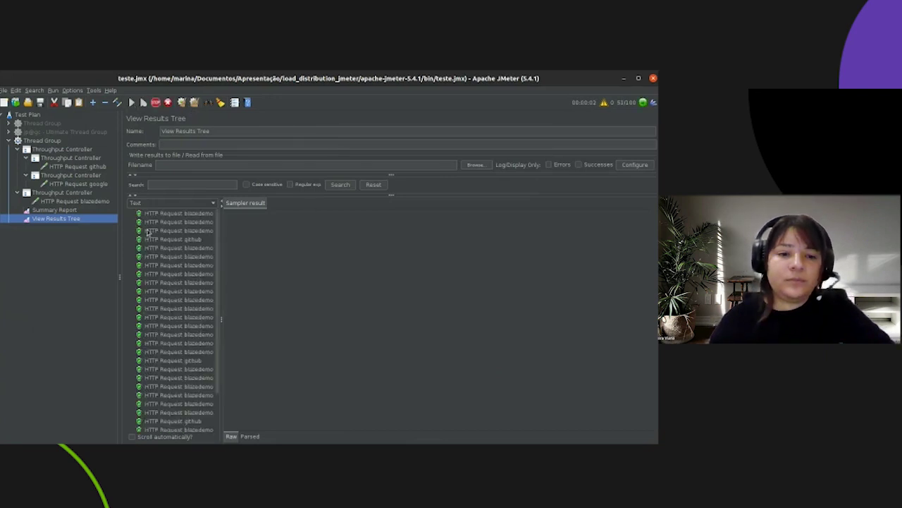
Examine the samples per request in the Summary Report and the google request entries in the results tree
{"action": "left_click", "coordinate": [53, 210]}
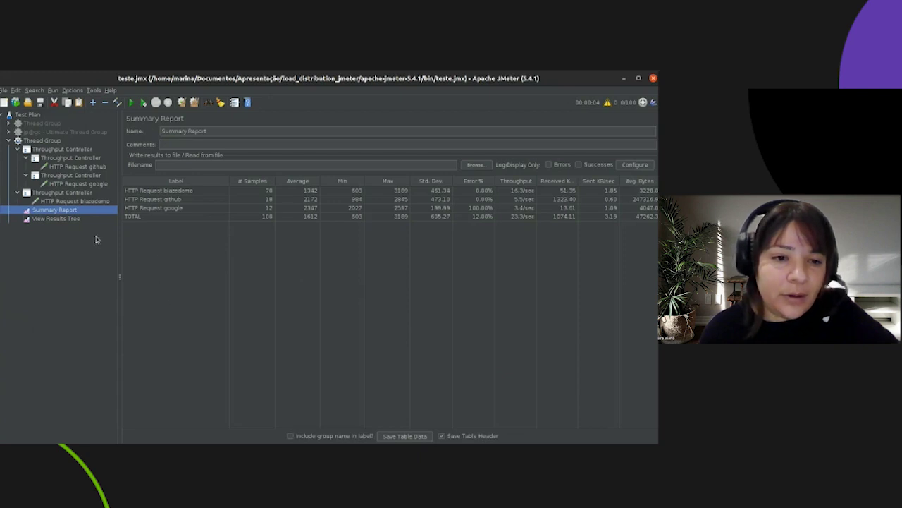
{"action": "left_click", "coordinate": [55, 218]}
{"action": "scroll", "coordinate": [184, 283], "scroll_direction": "down", "scroll_amount": 5}
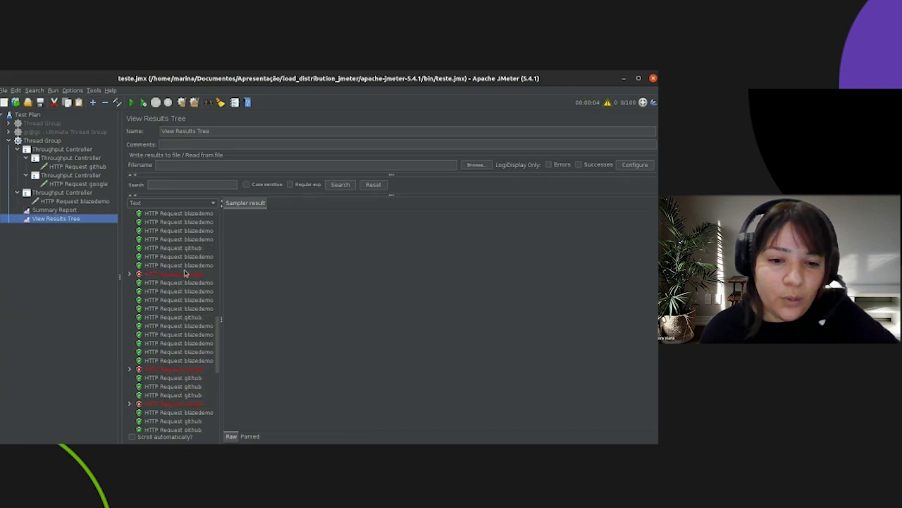
{"action": "left_click", "coordinate": [185, 274]}
{"action": "scroll", "coordinate": [194, 331], "scroll_direction": "down", "scroll_amount": 5}
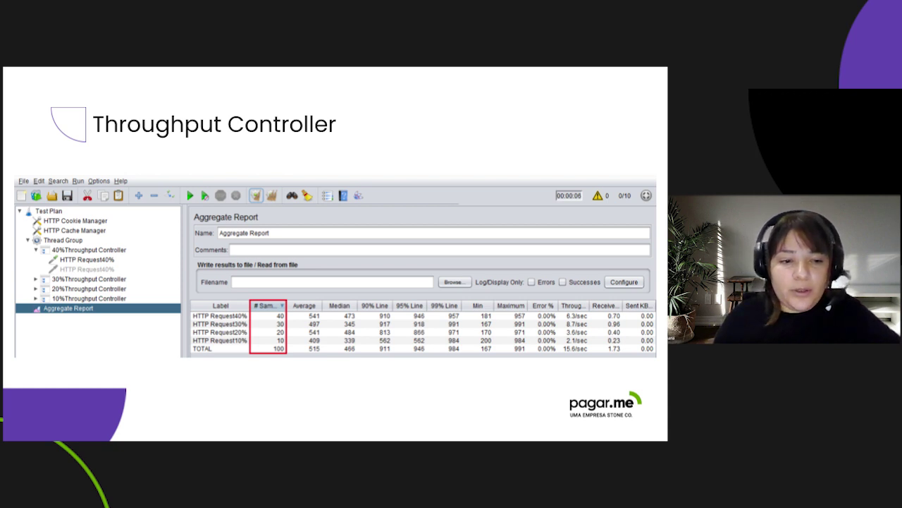
{"action": "key", "text": "Right"}
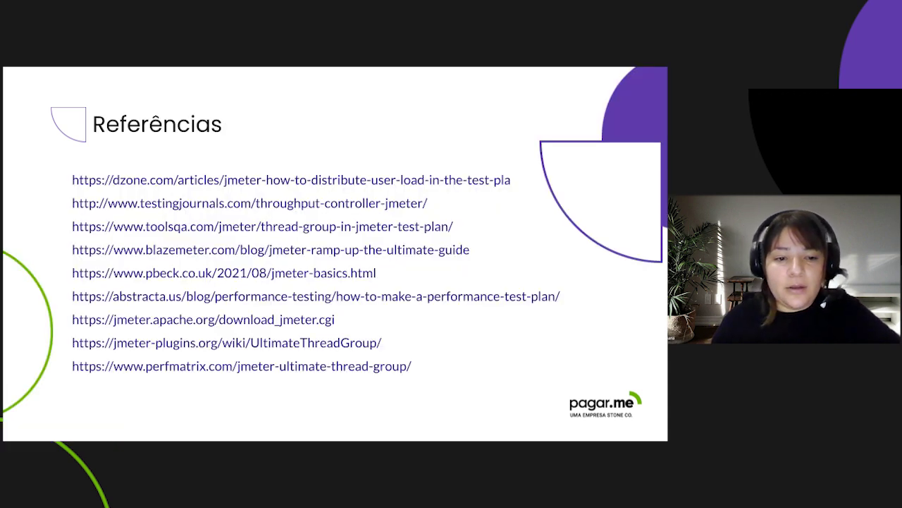